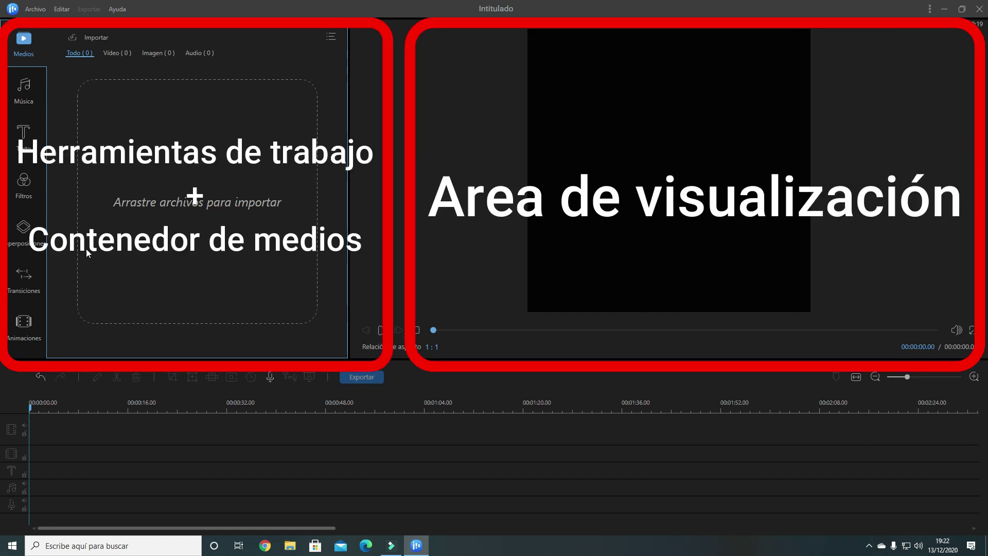
Look through the music, text, filter, overlay, transition and animation libraries, finishing back at the media library.
left_click(26, 98)
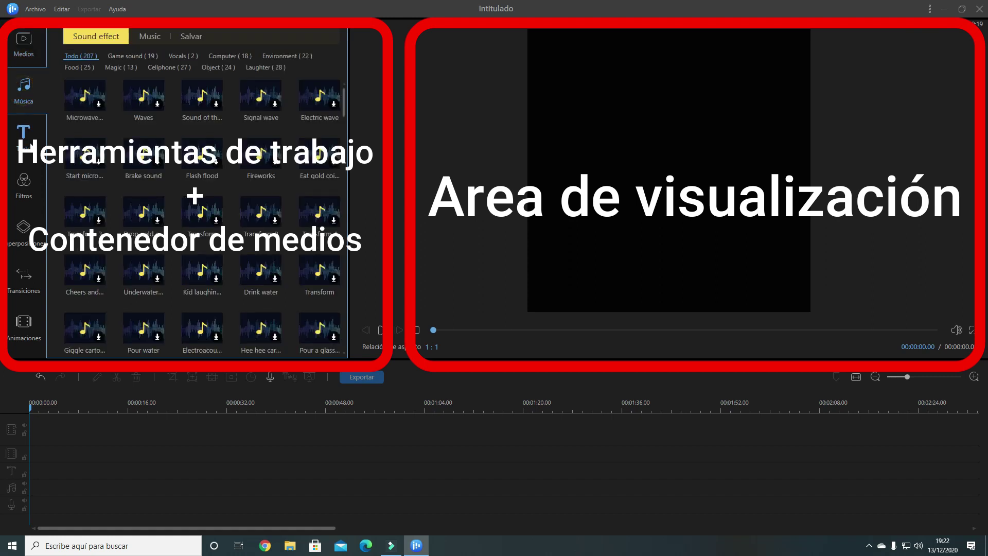
left_click(24, 134)
left_click(24, 183)
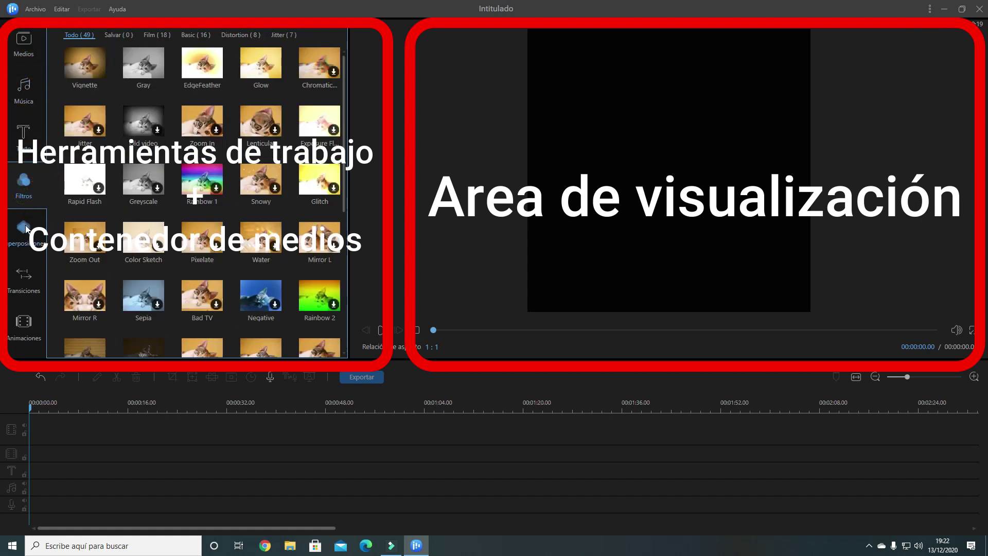
left_click(24, 229)
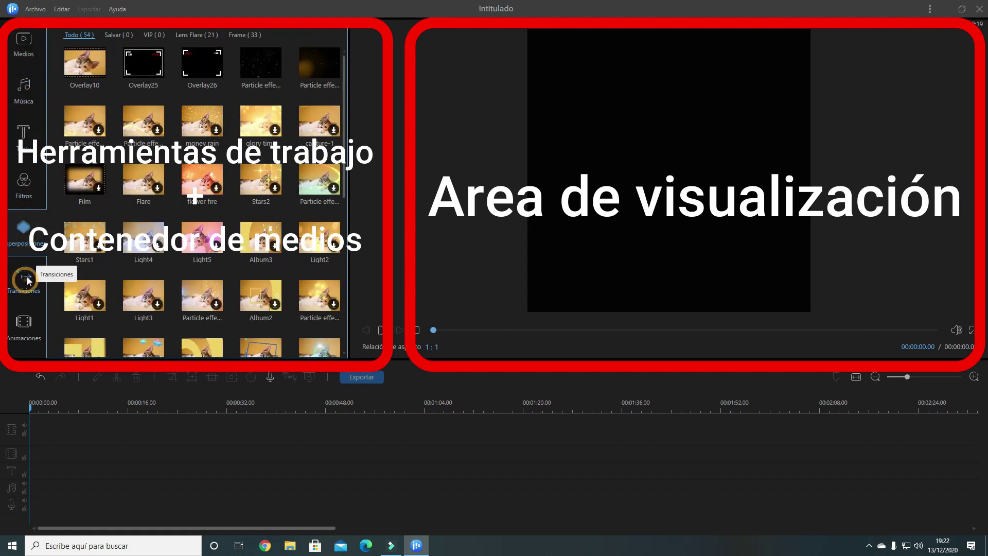
left_click(26, 281)
left_click(24, 321)
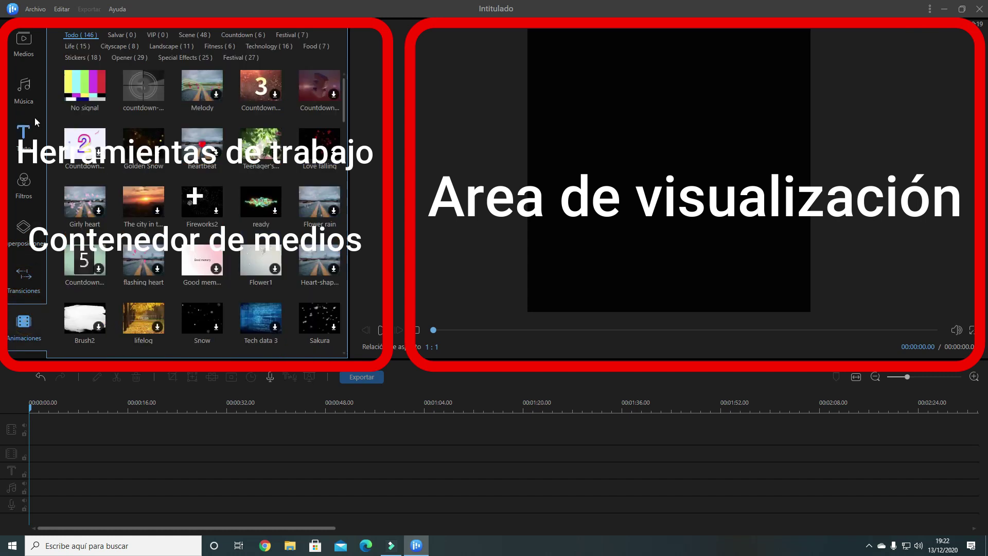
left_click(25, 51)
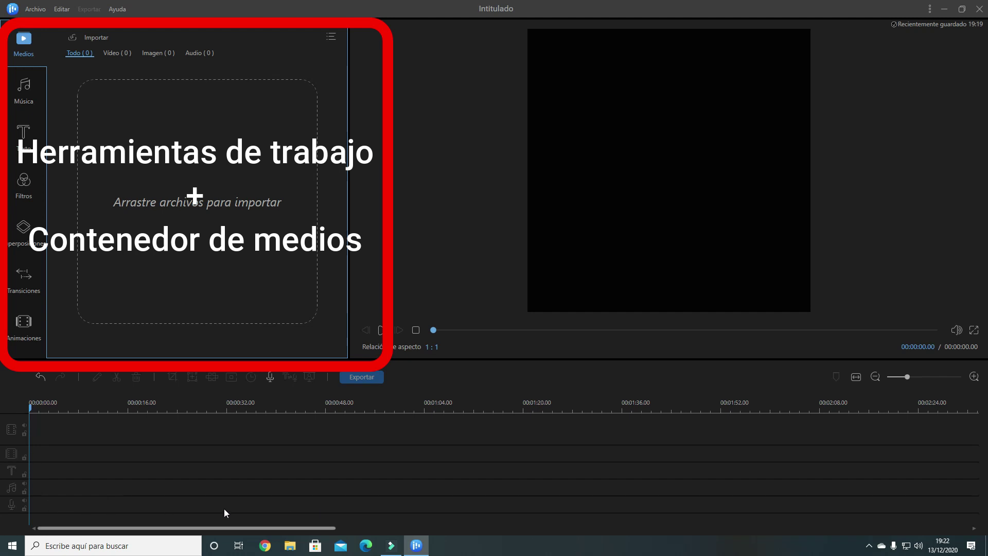
left_click(15, 429)
left_click(15, 451)
left_click(15, 469)
left_click(14, 488)
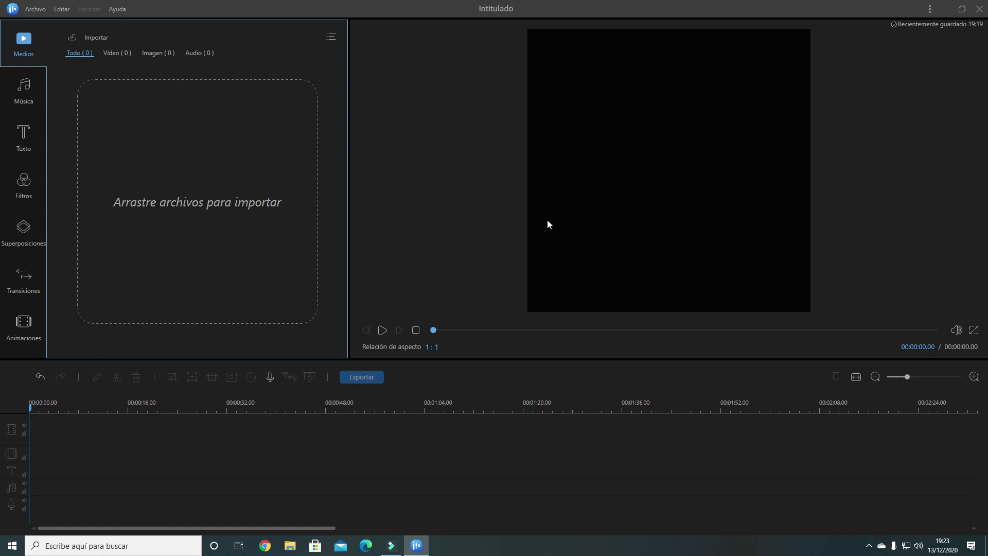
Set the default aspect ratio to 16:9 in the program settings and apply the change.
left_click(929, 12)
left_click(929, 25)
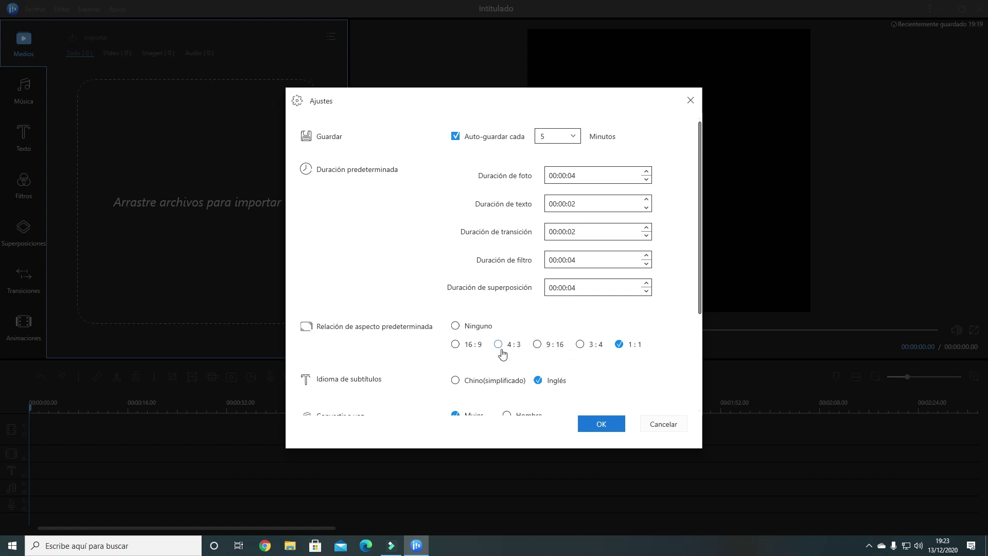
left_click(455, 344)
left_click(600, 424)
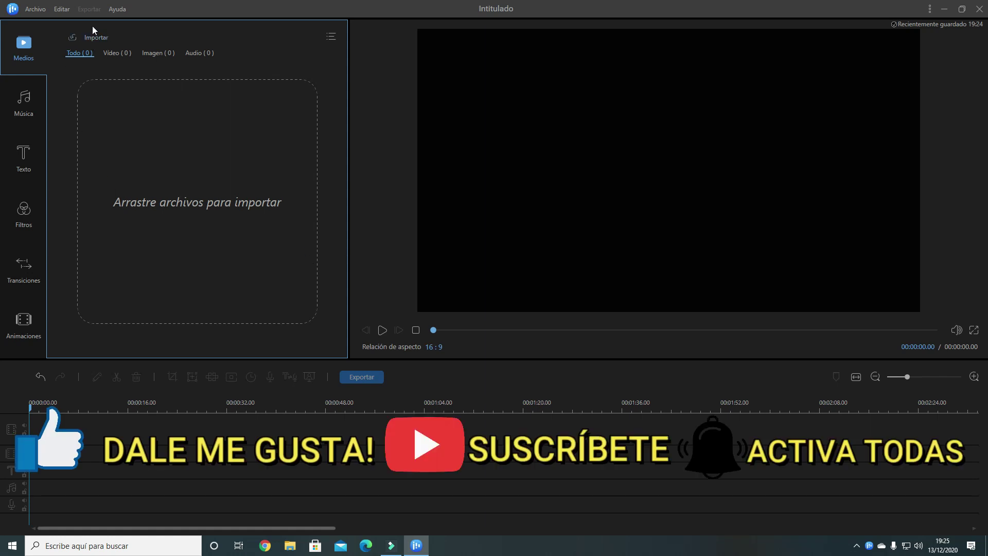
Import the 12 Consejos video file from the VideoParaLinkedin folder into the media library.
left_click(97, 42)
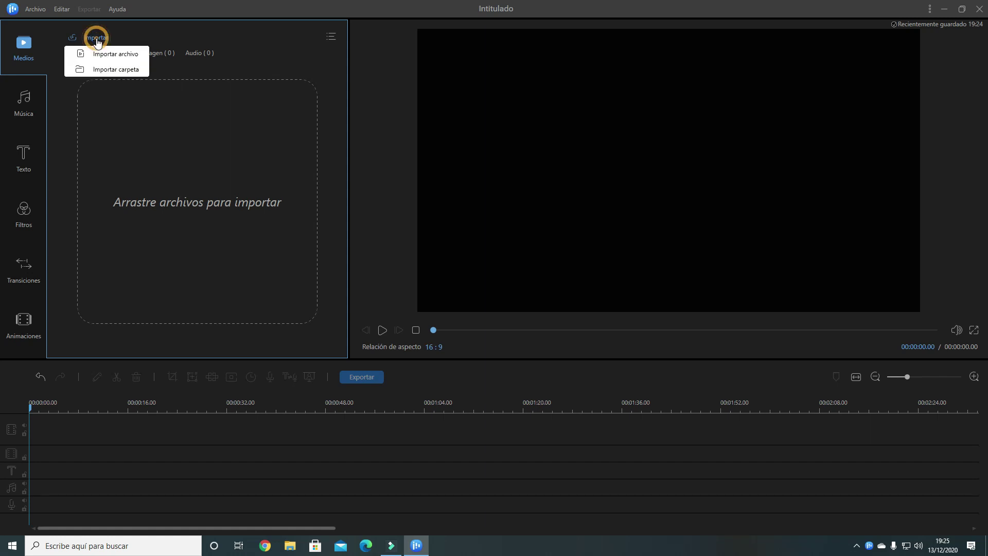
left_click(115, 70)
left_click(126, 53)
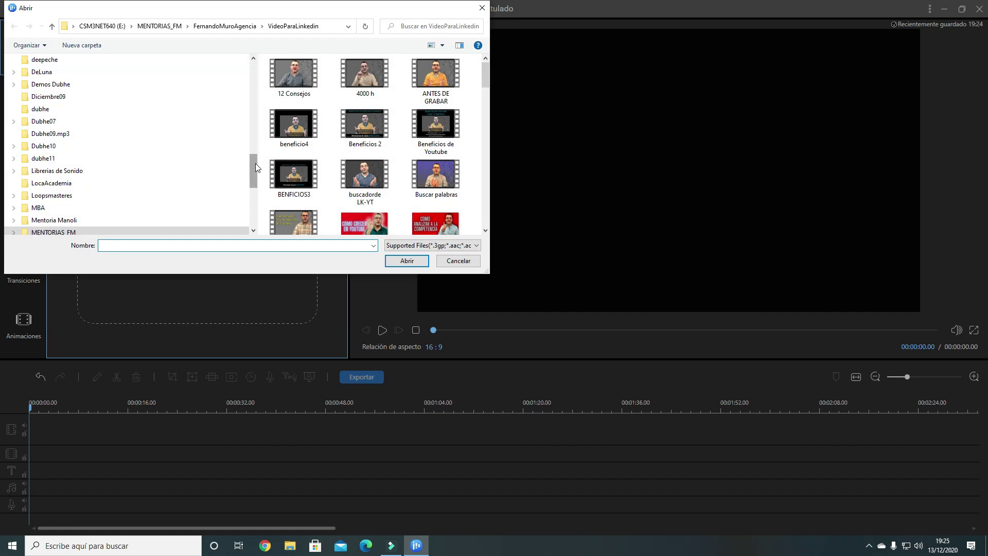
left_click_drag(255, 163, 253, 243)
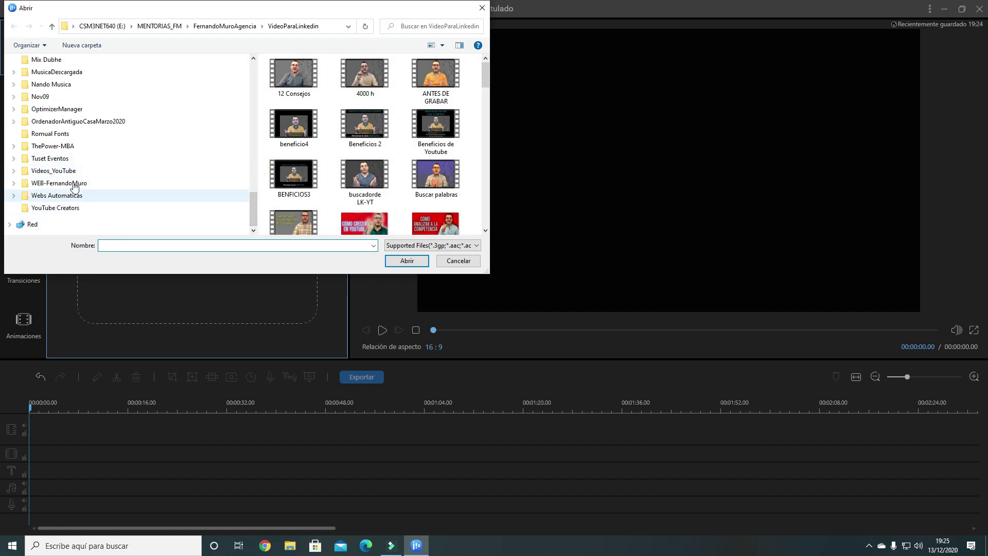
scroll(78, 128, "up", 1)
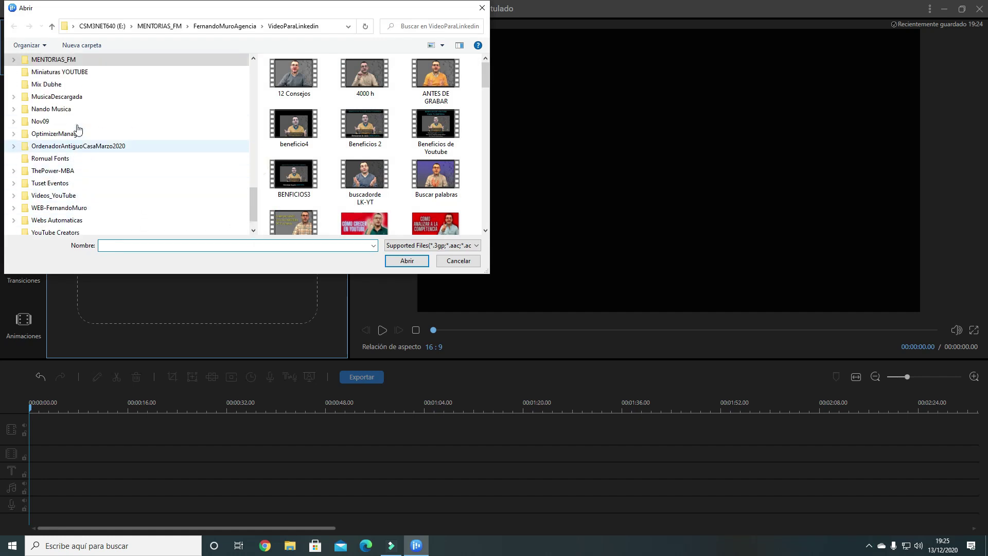
left_click(66, 60)
left_click(337, 99)
double_click(337, 98)
double_click(316, 172)
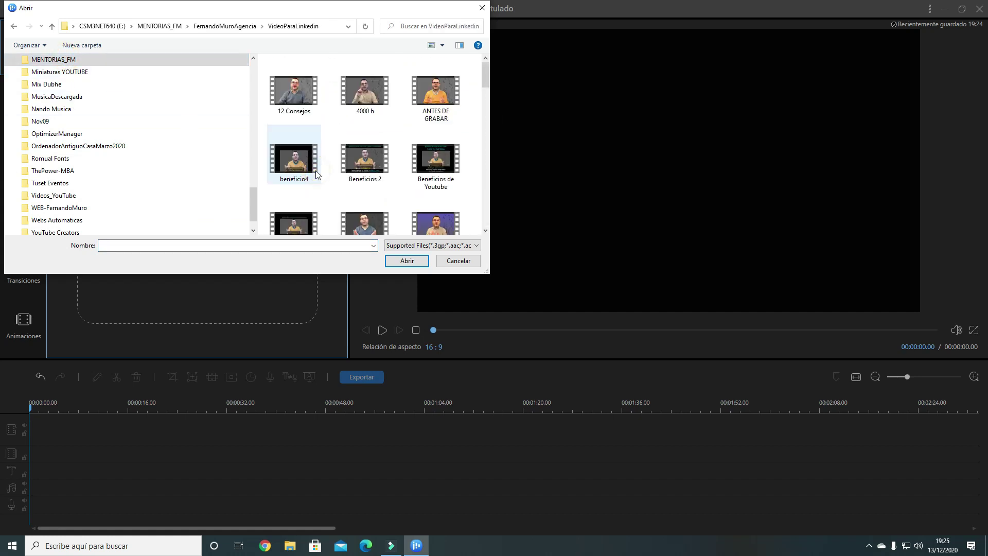
left_click(295, 94)
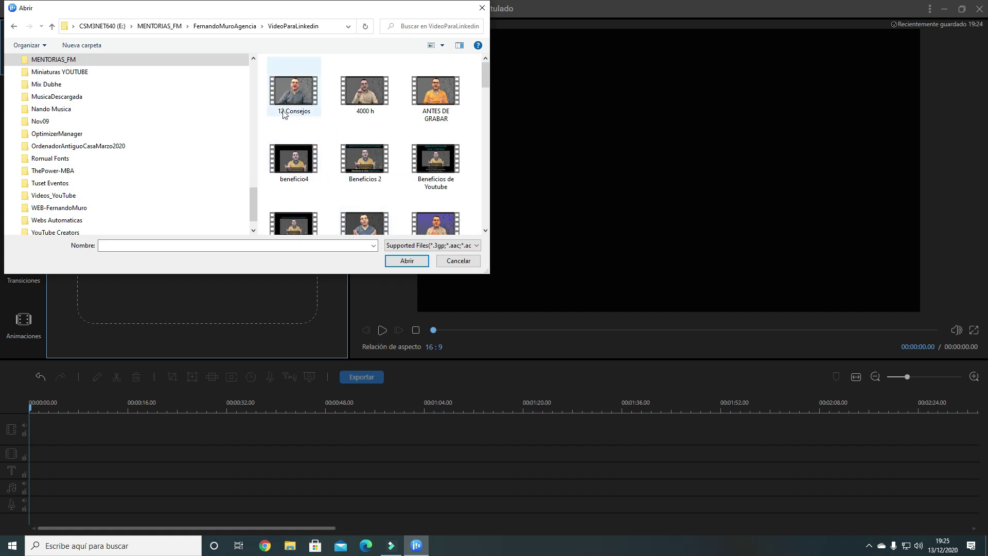
left_click(398, 263)
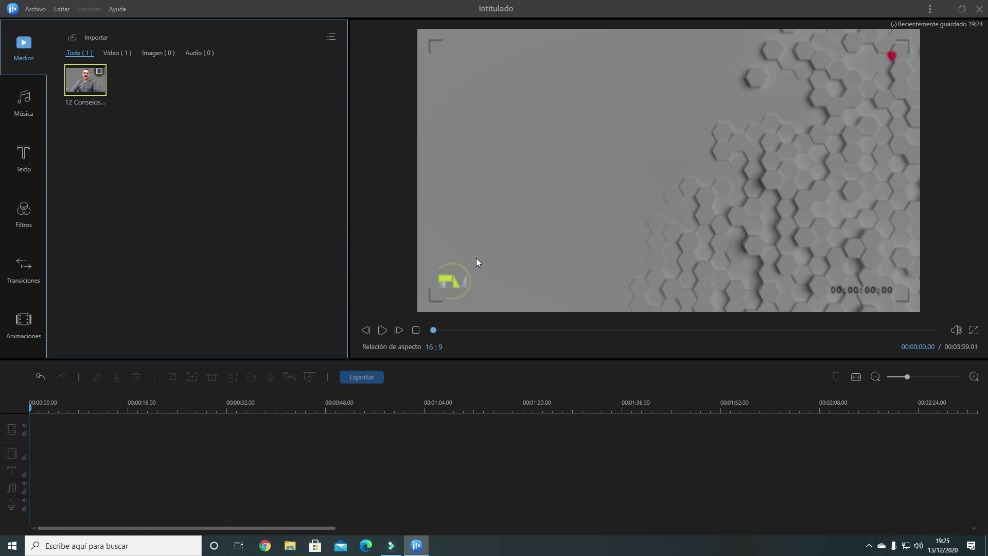
Place the imported 12 Consejos video at the start of the main video track.
mouse_move(84, 84)
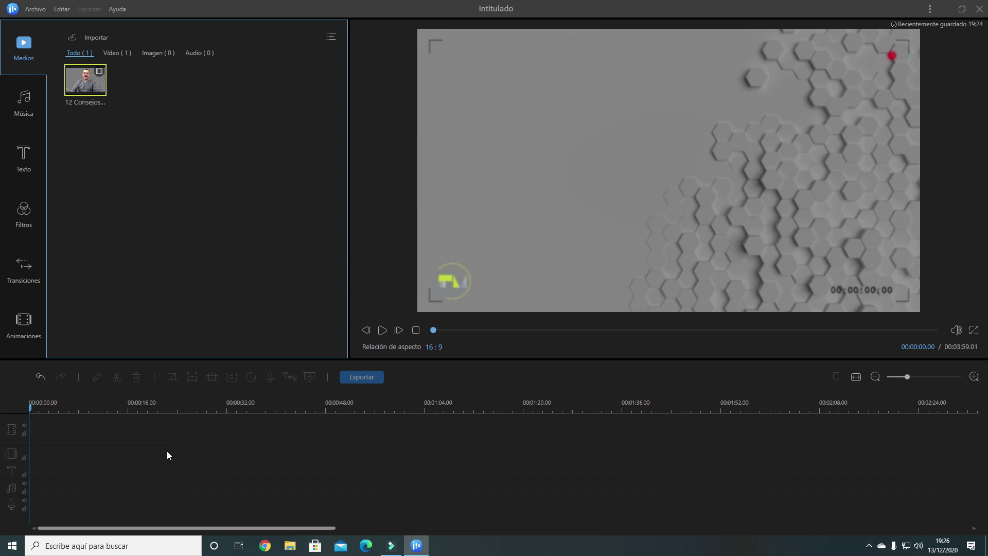
left_click(100, 89)
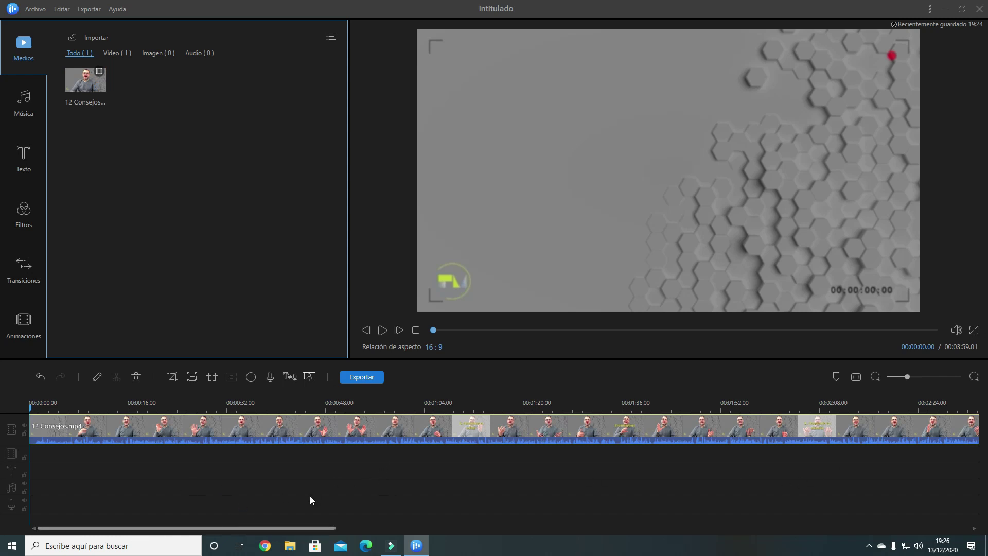
left_click(876, 377)
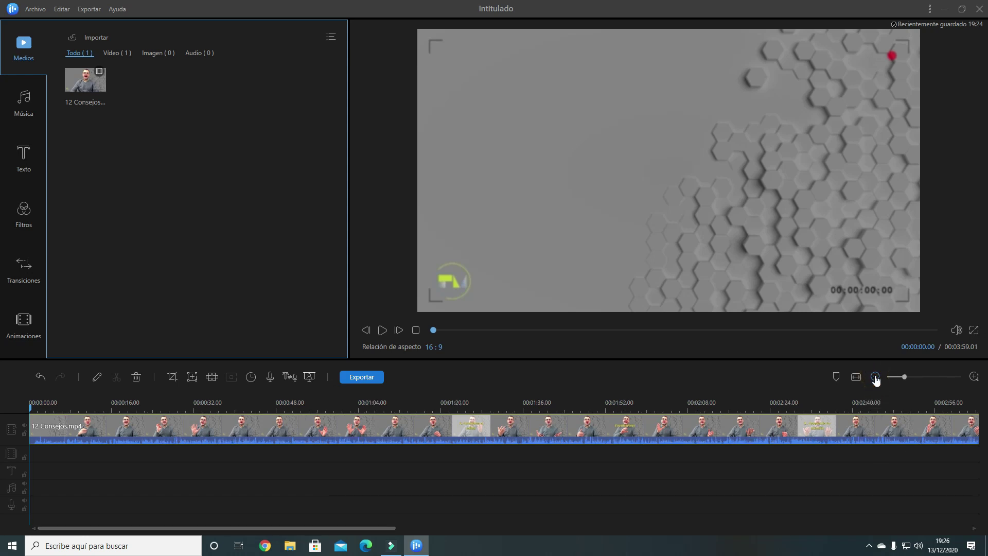
left_click(876, 377)
left_click(876, 378)
left_click(876, 377)
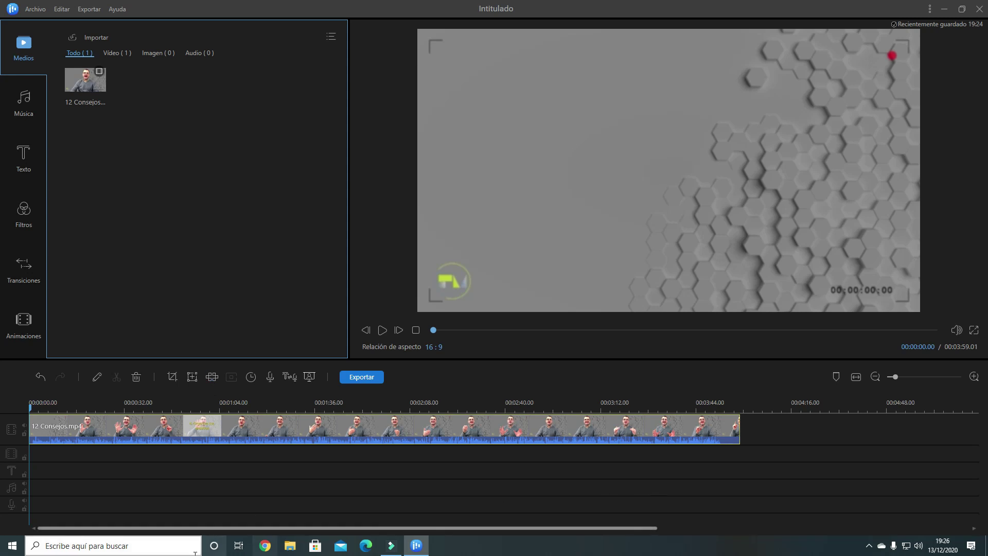
left_click_drag(356, 429, 529, 431)
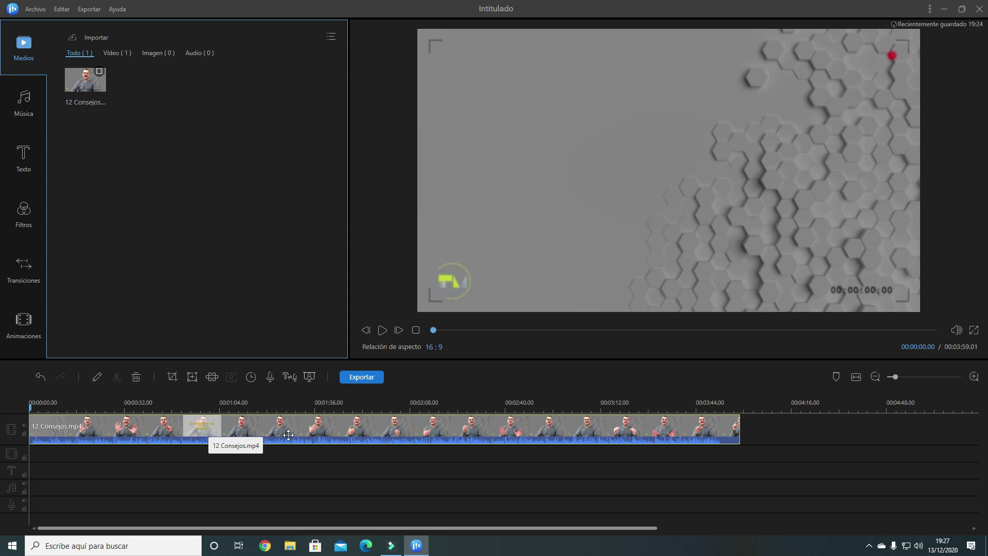
Open the 12 Consejos clip for editing and examine its video, colour correction and audio settings.
right_click(343, 433)
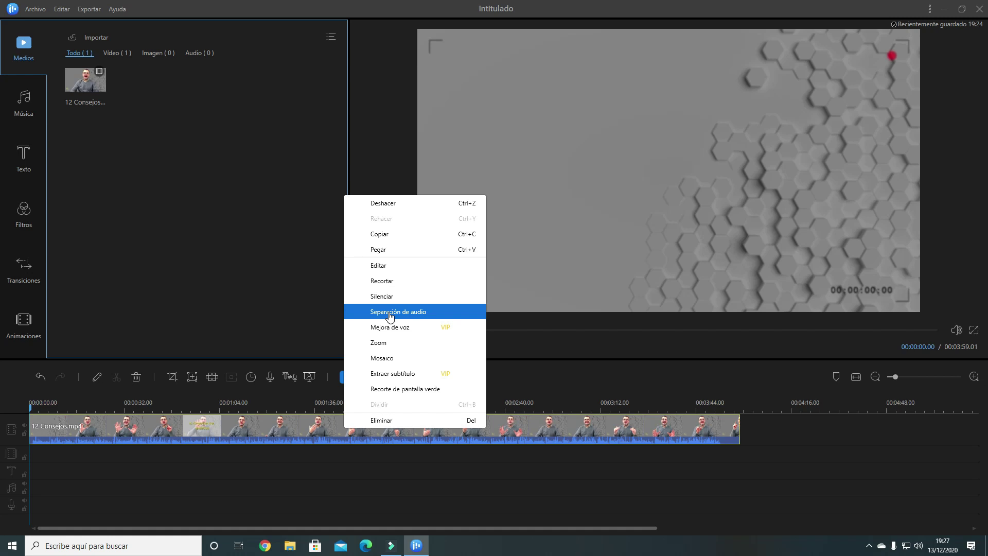
left_click(387, 265)
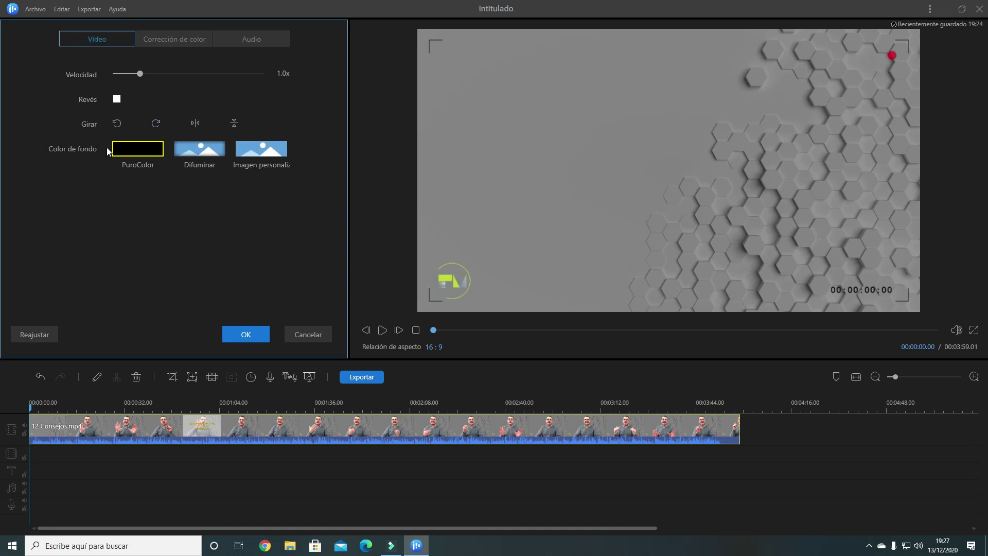
left_click(178, 40)
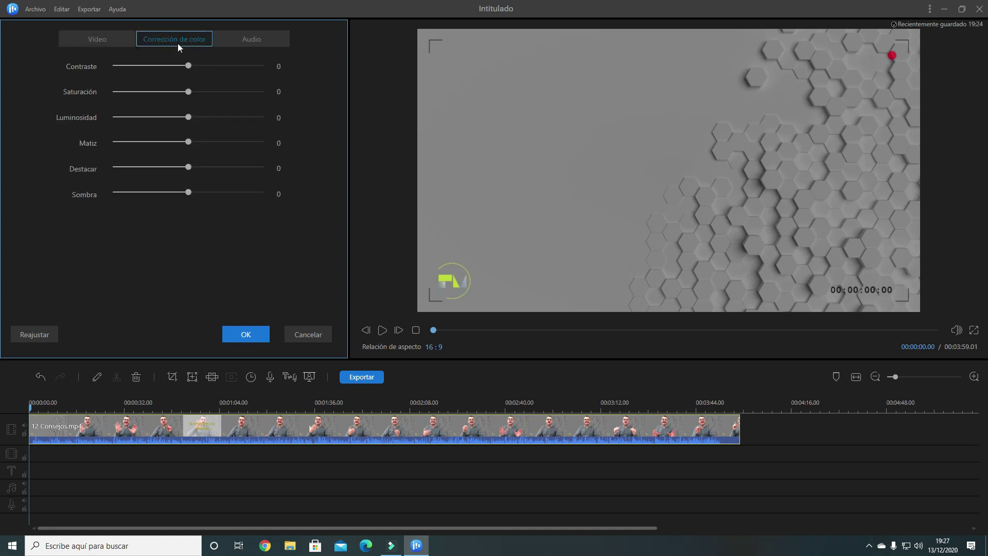
left_click(252, 39)
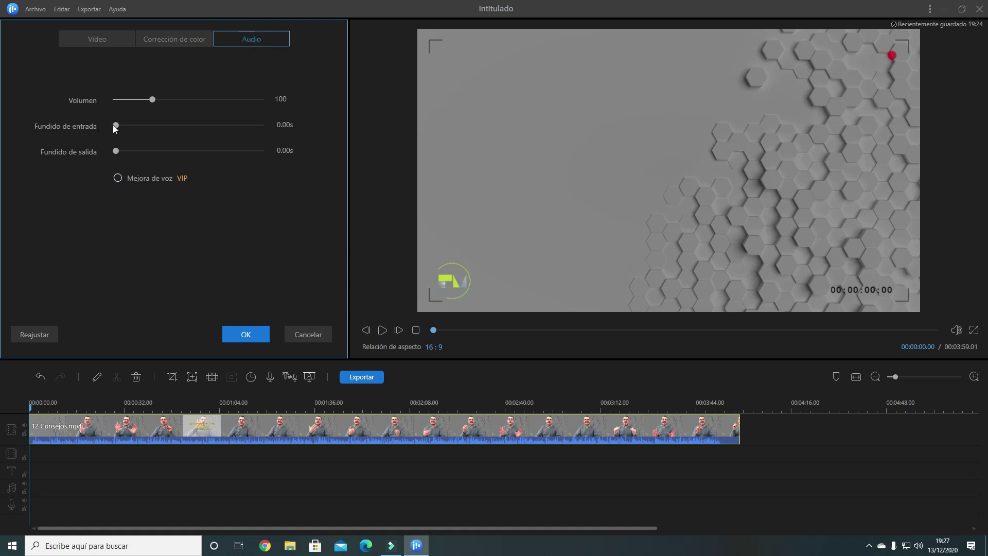
Try adjusting the clip's audio fade-in and fade-out, and cancel the clip editing.
left_click_drag(115, 125, 140, 151)
left_click(114, 151)
left_click_drag(139, 153, 115, 127)
left_click(303, 336)
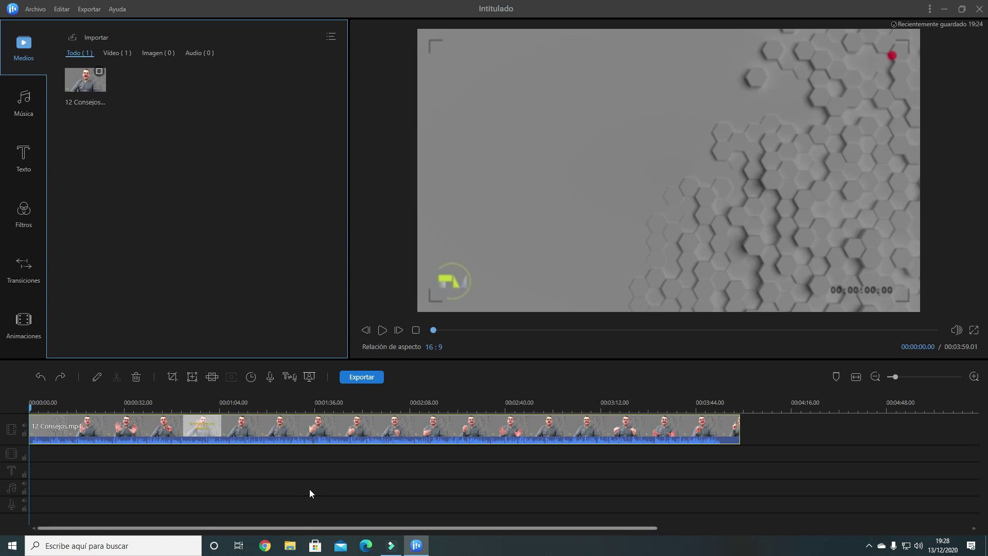
Play and pause the first seconds of the clip in the preview.
left_click(303, 400)
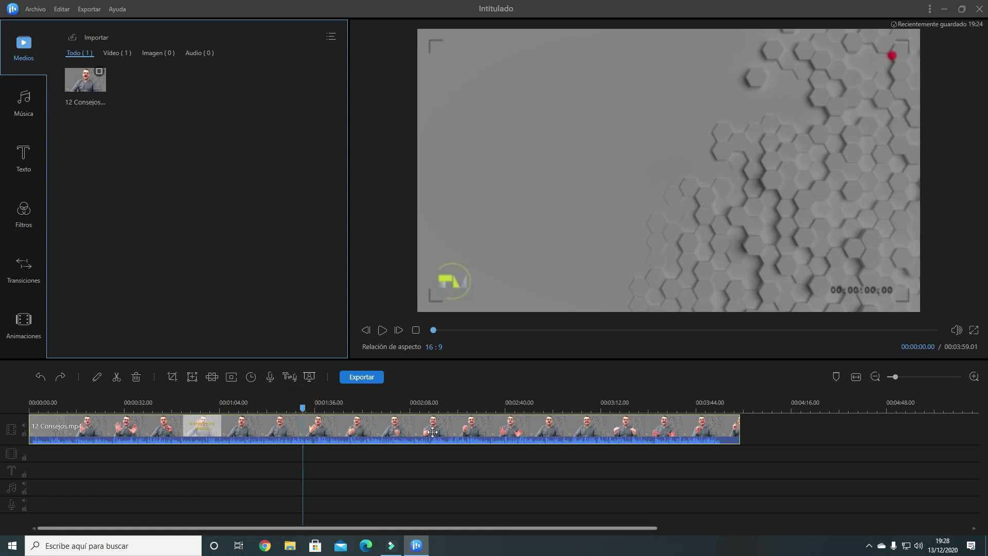
left_click(385, 335)
left_click(385, 335)
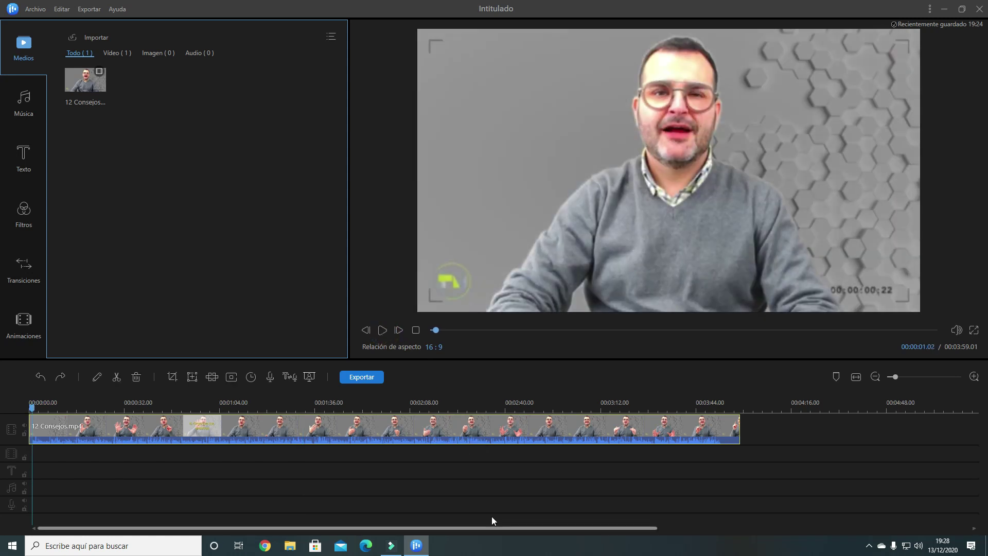
left_click(382, 331)
left_click(383, 332)
left_click(384, 333)
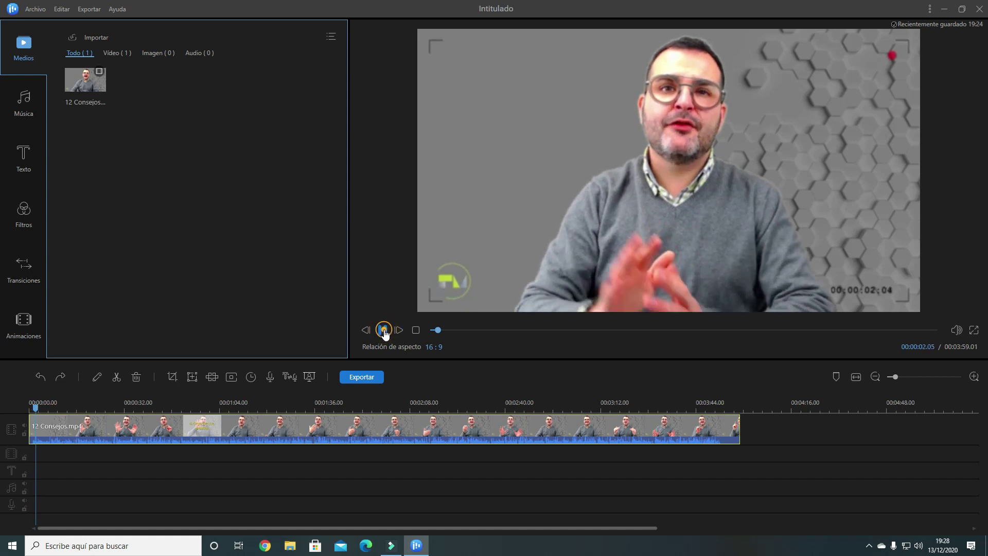
left_click(382, 331)
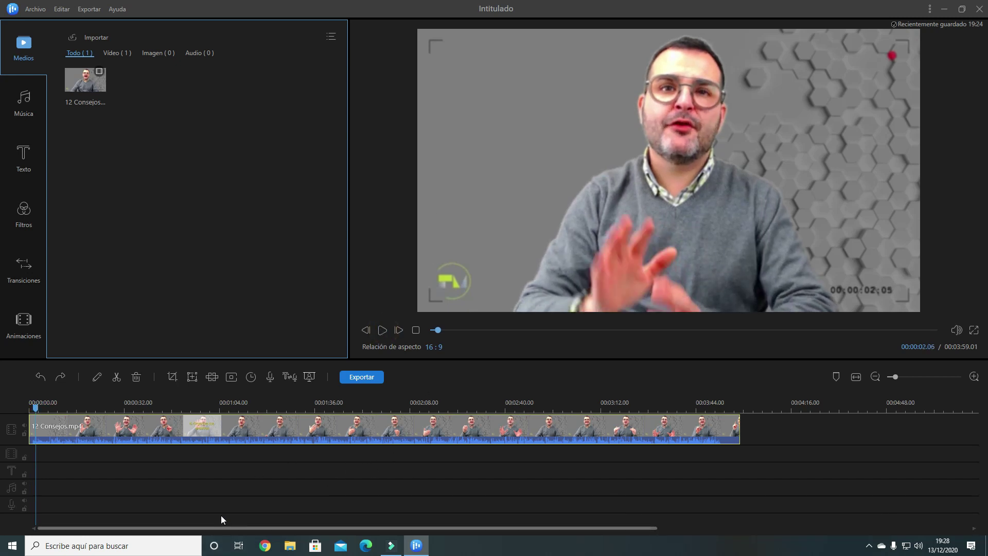
Split the 12 Consejos clip at about 00:01:23 and select its second part.
left_click_drag(36, 407, 278, 406)
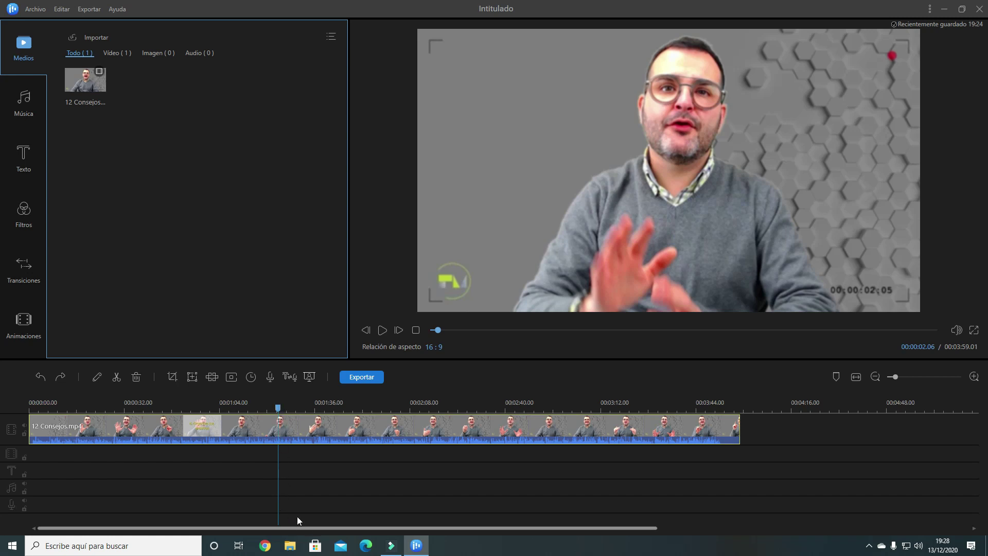
left_click(116, 379)
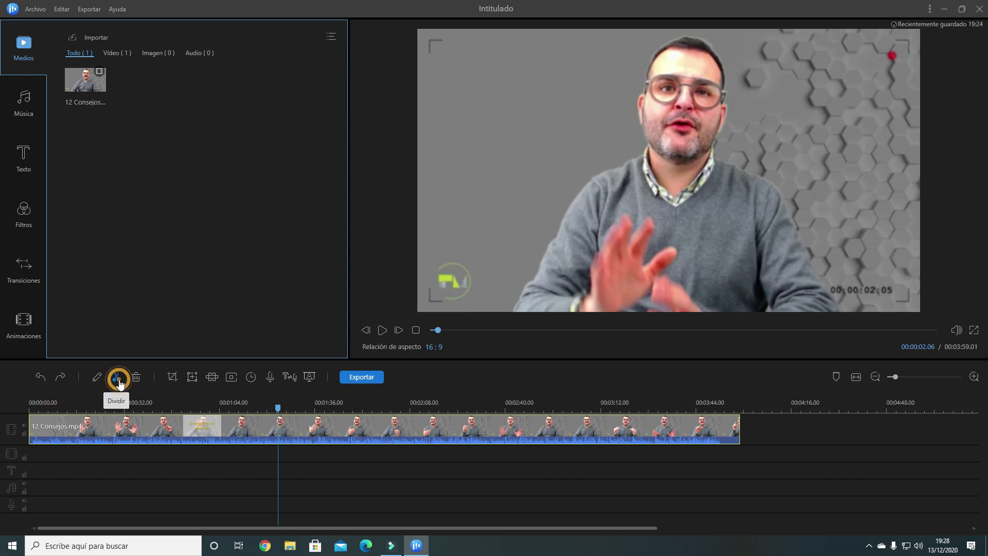
left_click(344, 431)
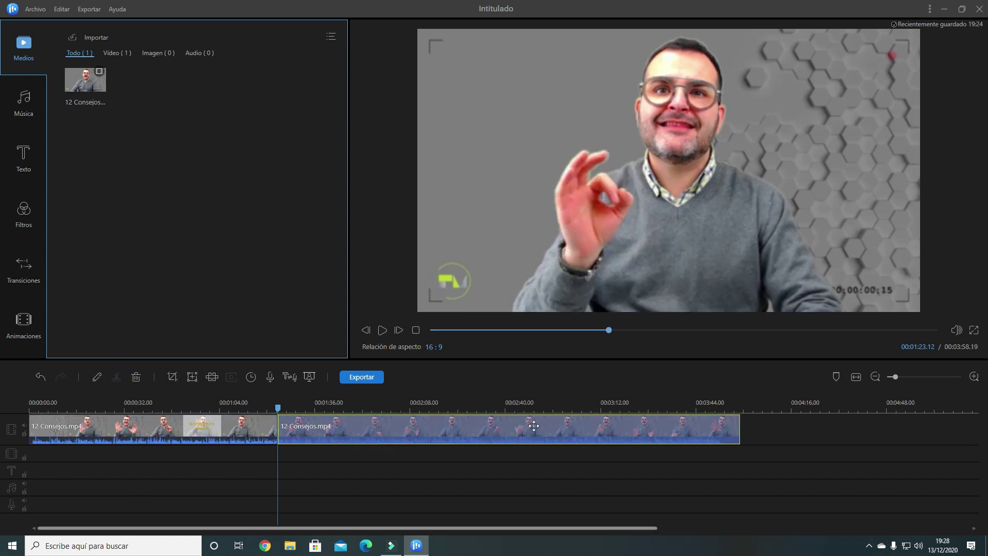
left_click(370, 432)
left_click_drag(237, 429, 327, 441)
mouse_move(233, 443)
left_mouse_down()
mouse_move(353, 435)
mouse_move(214, 443)
mouse_move(226, 447)
left_mouse_up()
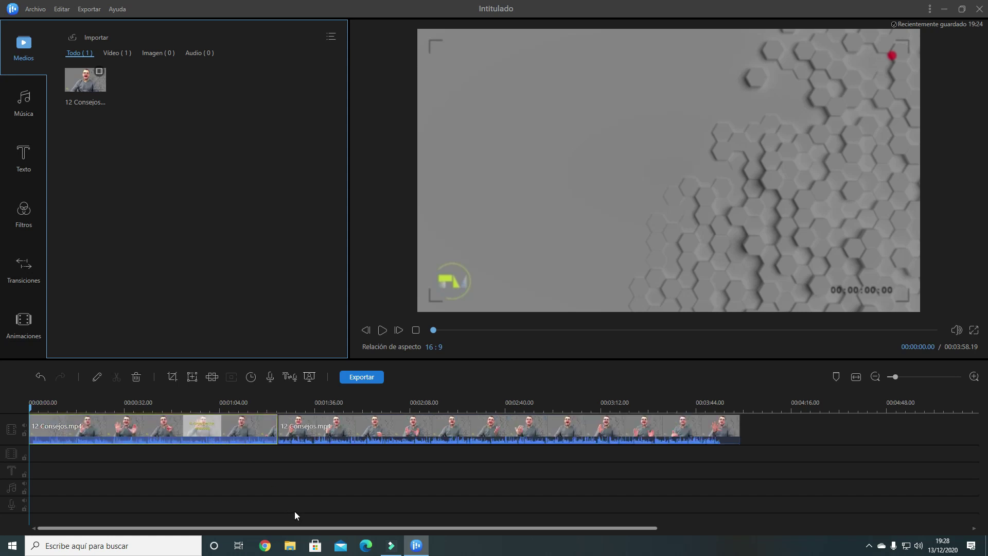
Browse the Push, Wipe and Replace categories of the transition library.
left_click(267, 403)
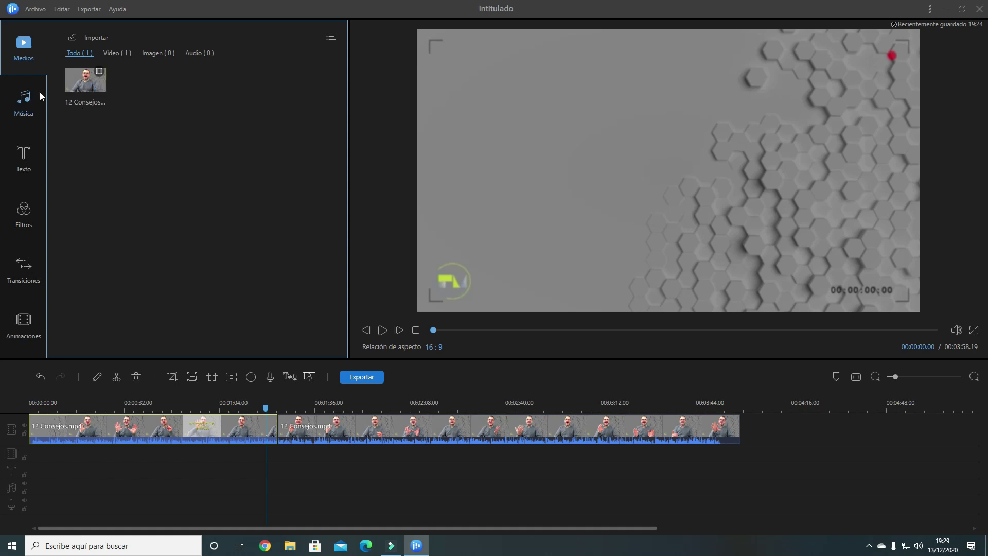
left_click(23, 270)
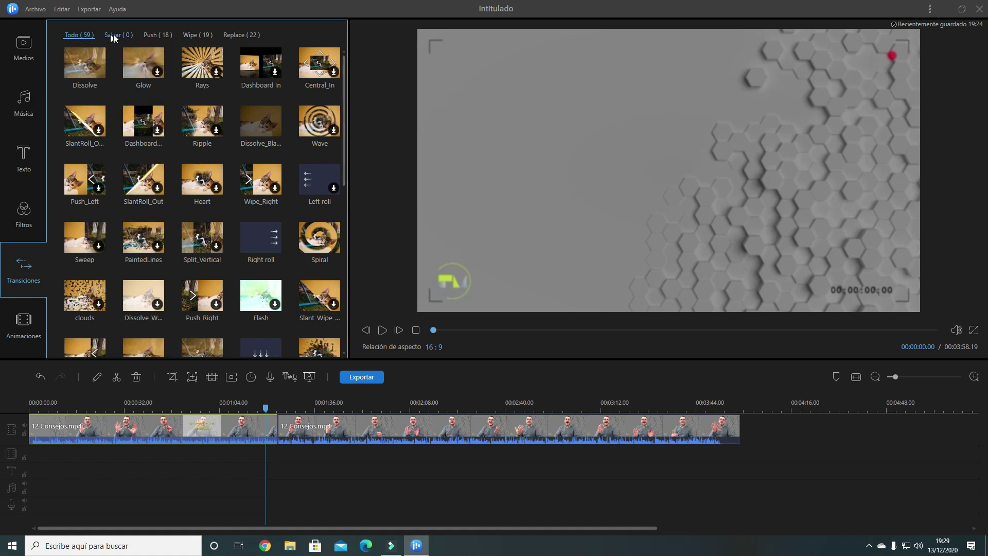
left_click(157, 36)
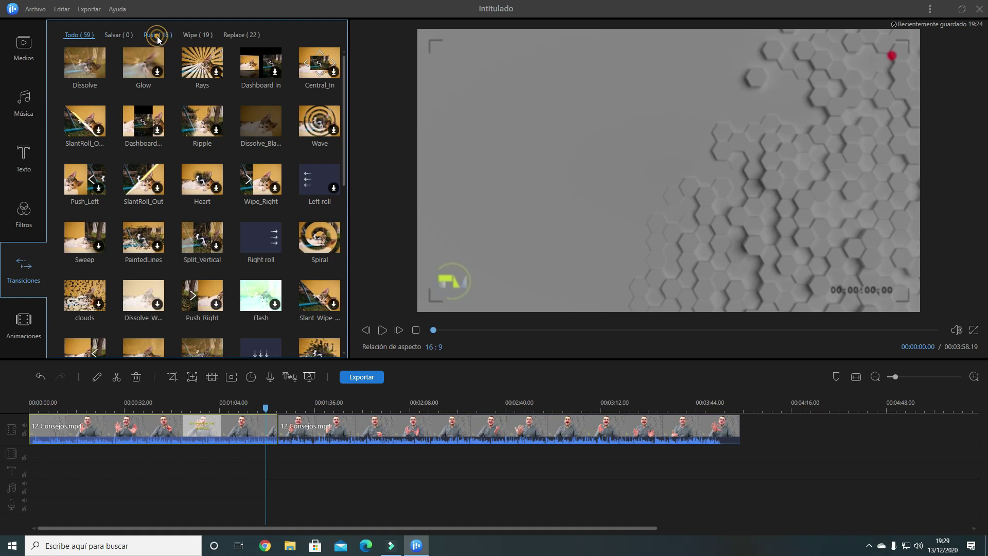
left_click(192, 36)
left_click(231, 37)
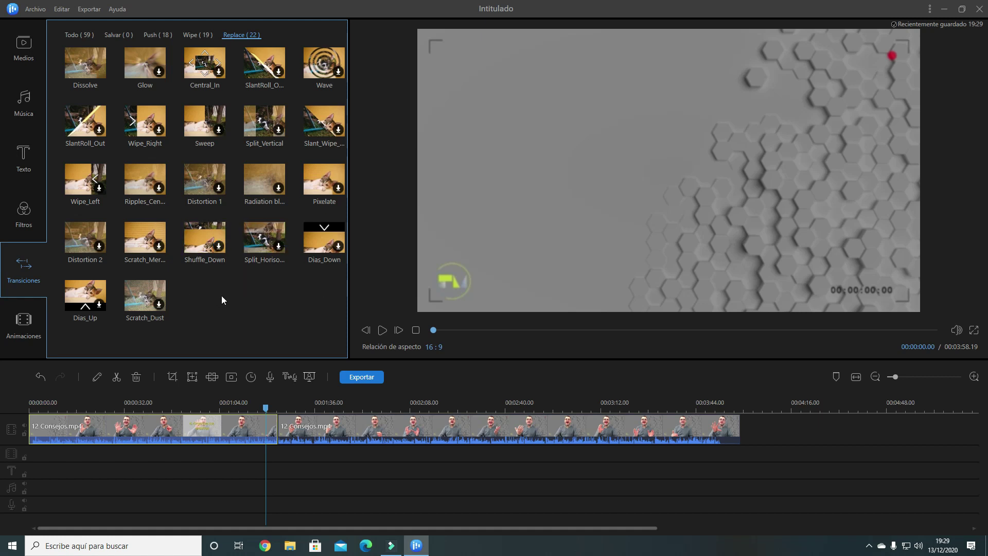
Move the shorter first part of the 12 Consejos clip behind the longer second part on the video track.
left_click_drag(155, 257, 262, 445)
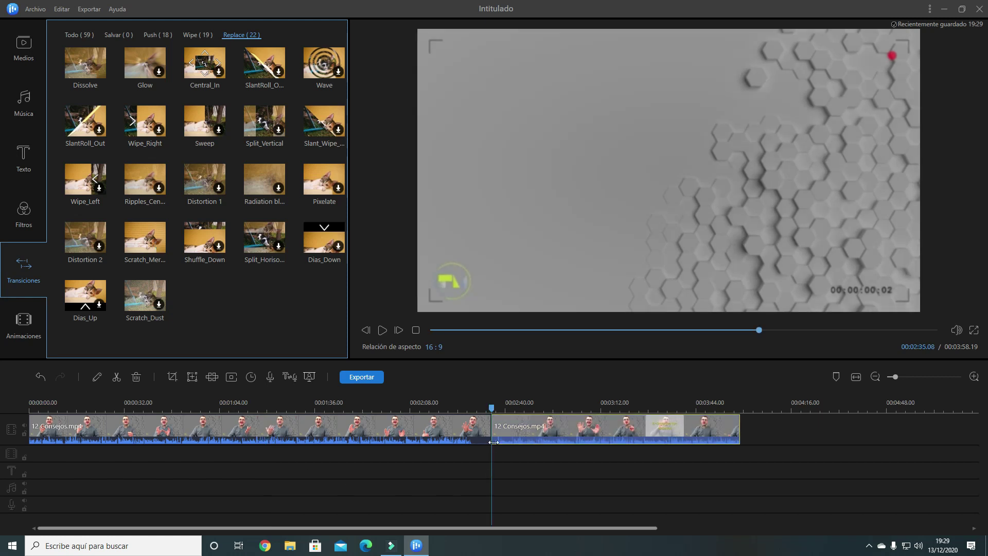
left_click_drag(490, 407, 463, 408)
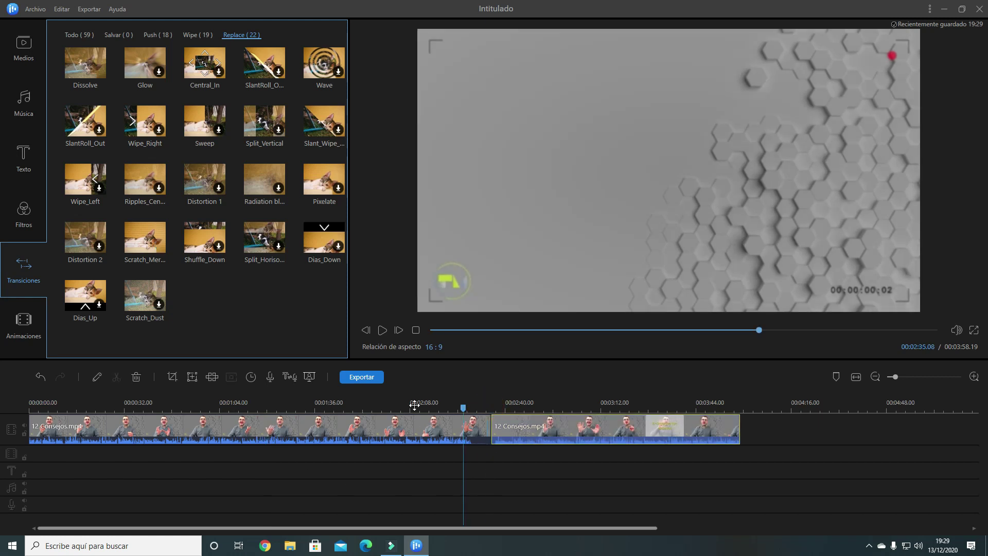
left_click(453, 432)
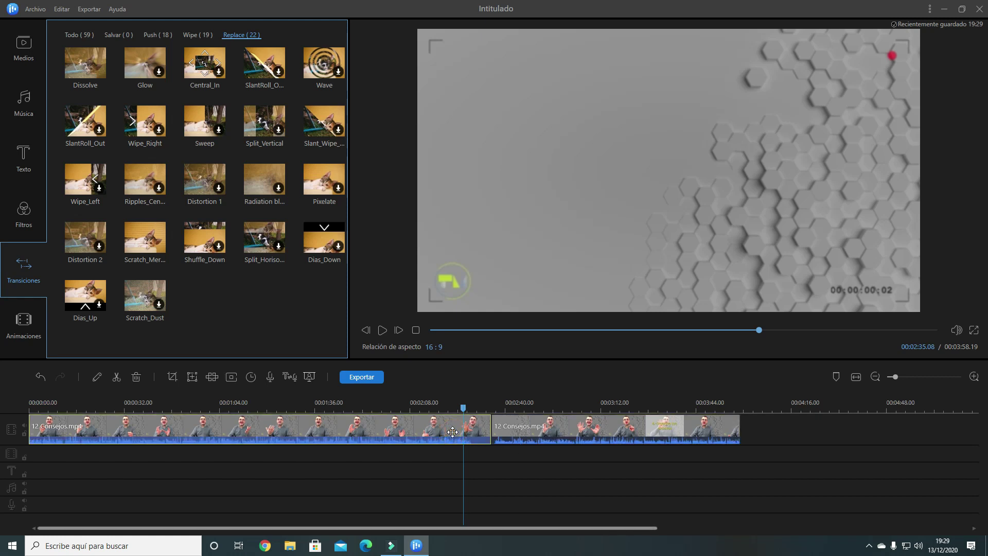
Add the Scratch_Mer... transition from the Replace category at the junction between the two 12 Consejos clip parts.
left_click(533, 431)
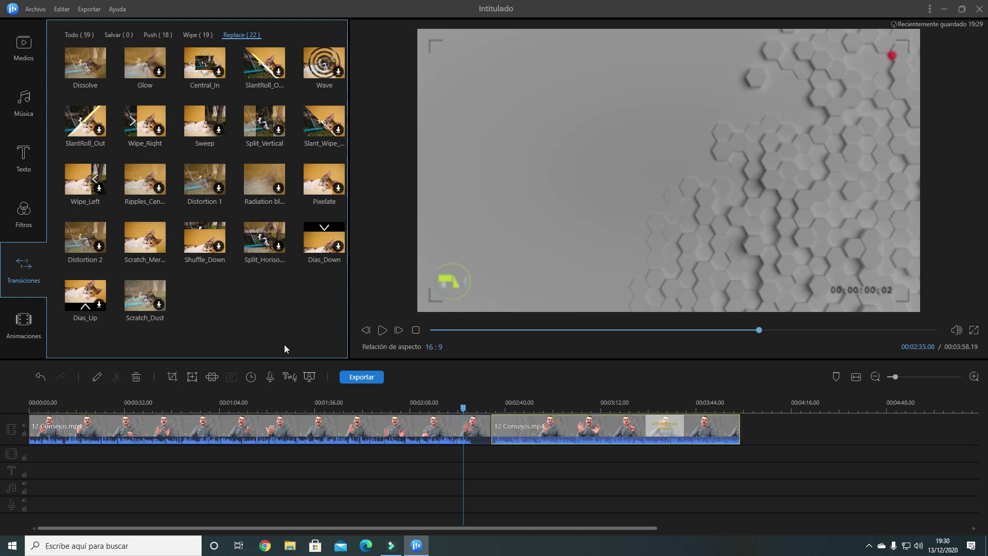
mouse_move(145, 239)
left_mouse_down()
mouse_move(475, 441)
mouse_move(489, 428)
mouse_move(489, 471)
left_mouse_up()
mouse_move(617, 471)
left_mouse_down()
mouse_move(545, 374)
mouse_move(487, 453)
mouse_move(490, 436)
left_mouse_up()
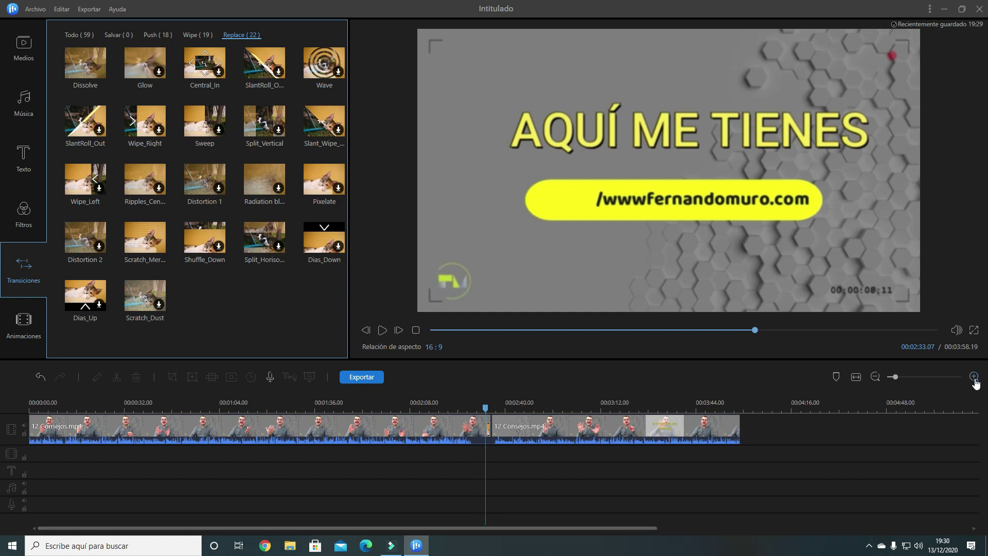
Examine the Scratch_Mer... transition frame by frame in the preview, from its start into the following clip part.
left_click(975, 377)
left_click(975, 376)
left_click(975, 377)
left_click(975, 376)
left_click(974, 377)
left_click(974, 377)
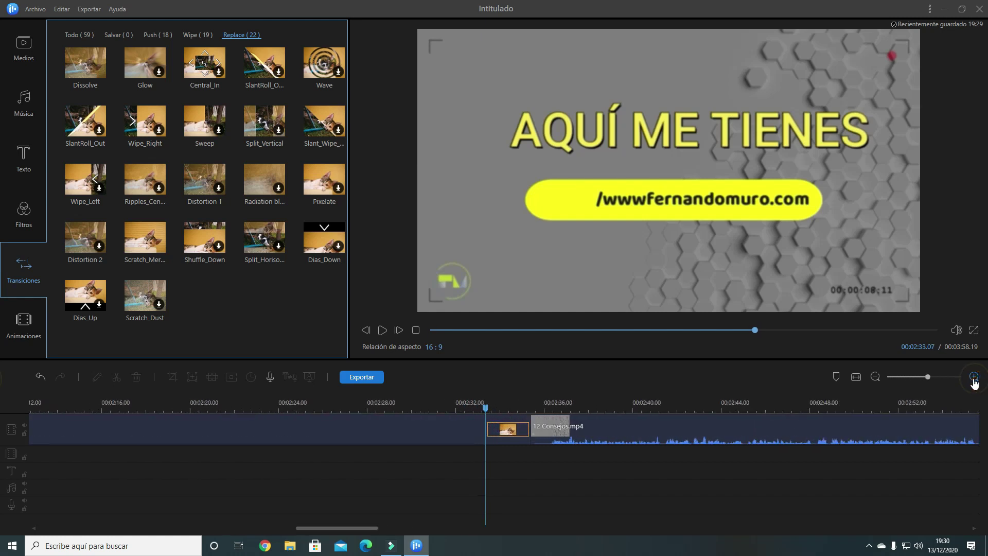
left_click(512, 435)
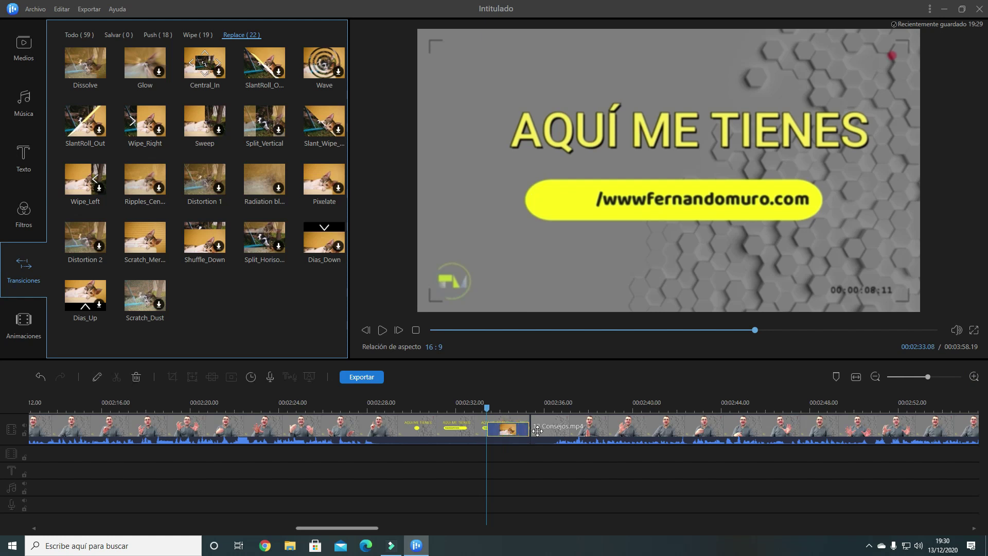
left_click_drag(484, 407, 427, 407)
left_click(399, 331)
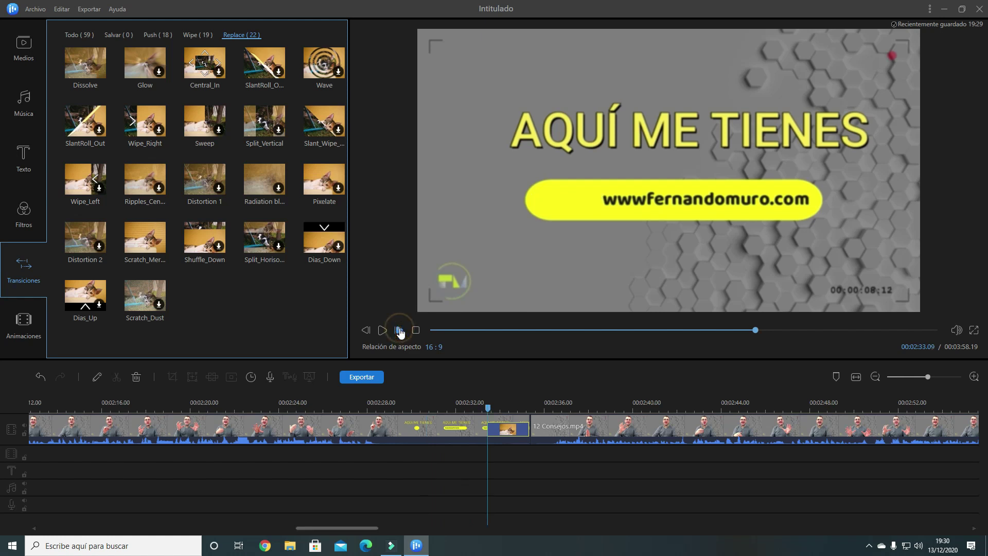
left_click(400, 330)
left_click(399, 330)
left_click_drag(400, 330, 400, 330)
left_click(400, 330)
left_click(400, 331)
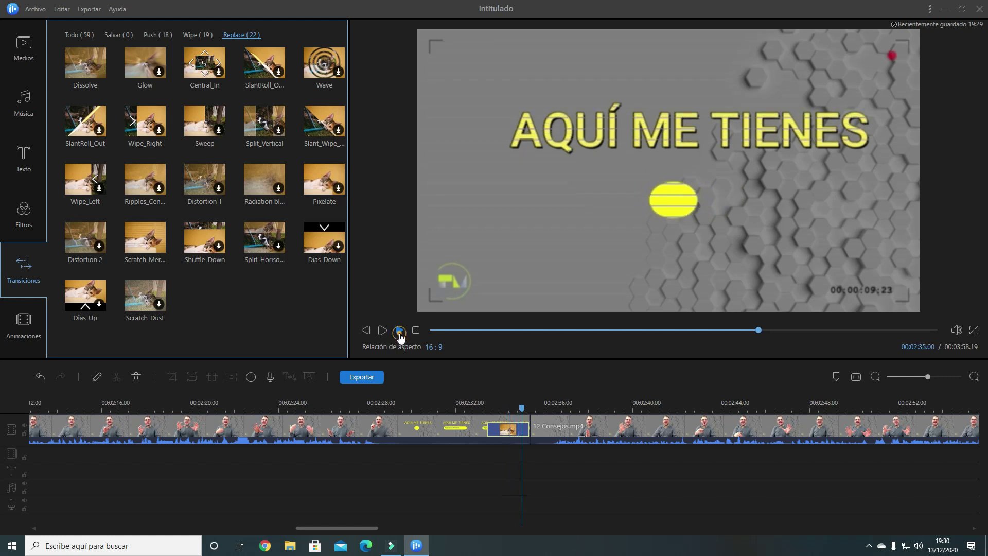
left_click(400, 330)
left_click(400, 330)
left_click(399, 331)
left_click(399, 330)
left_click(399, 331)
left_click(400, 330)
left_click(400, 330)
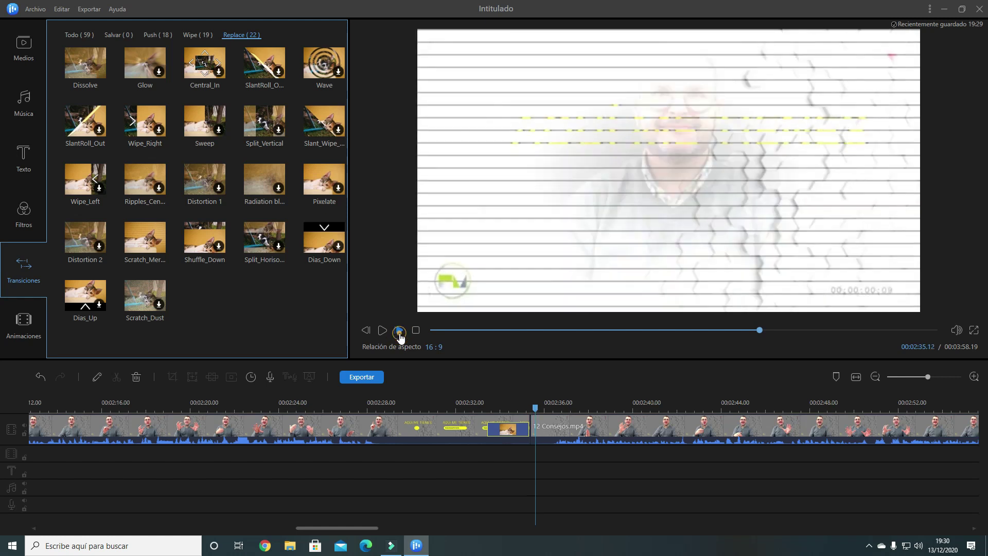
left_click(400, 331)
left_click(399, 331)
left_click(400, 330)
left_click(400, 333)
left_click(400, 333)
left_click(400, 334)
left_click(400, 333)
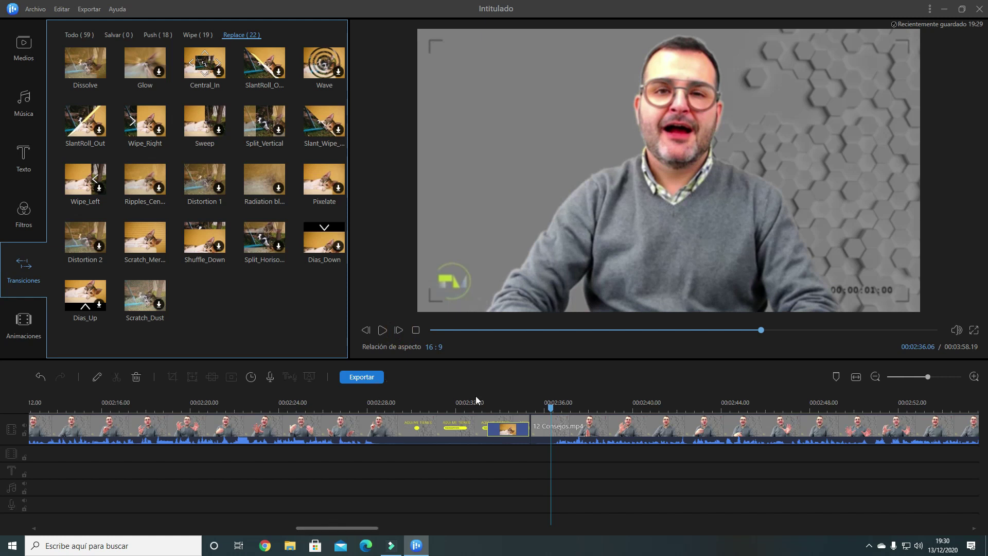
Play back the junction with the Scratch_Mer... transition from just before it, and replay it from the transition's start.
left_click(465, 410)
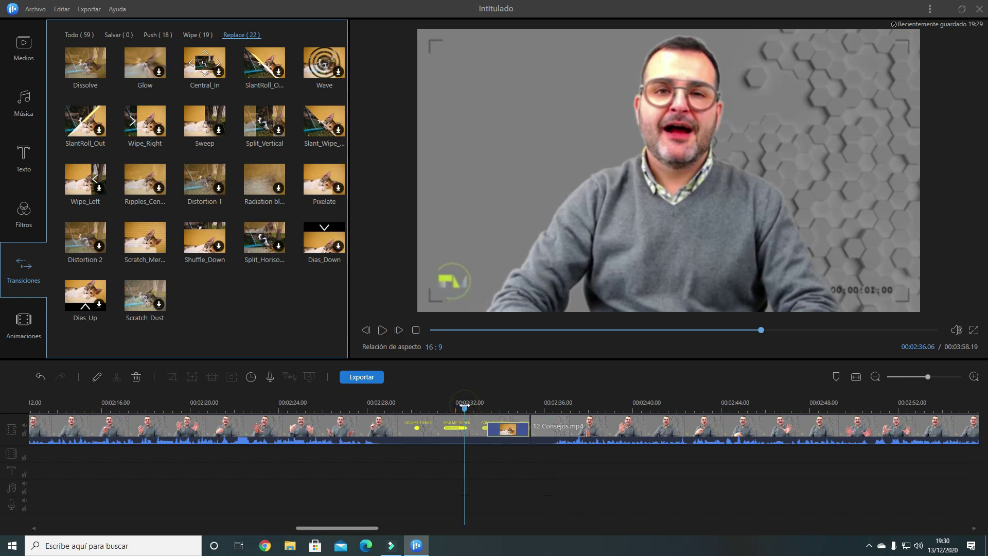
left_click(382, 332)
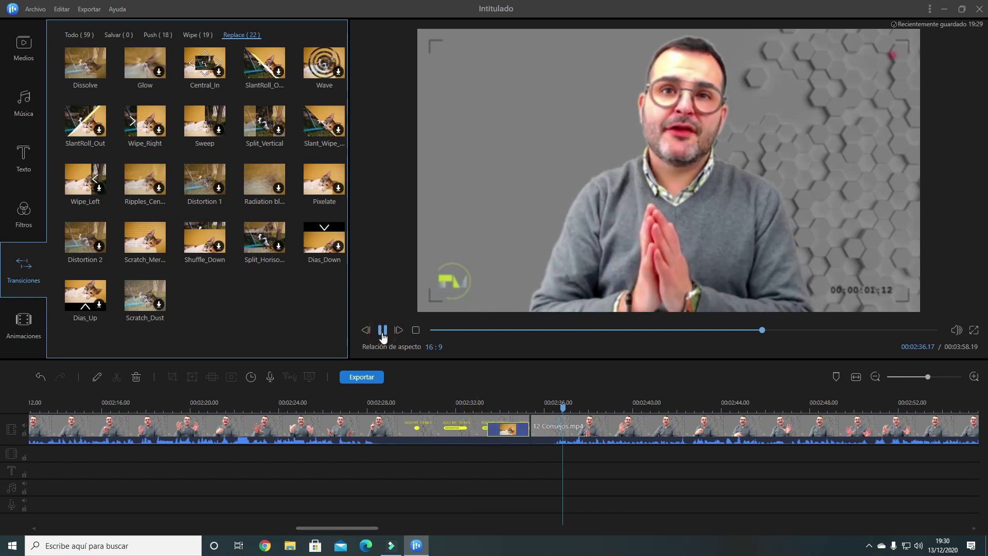
left_click(382, 332)
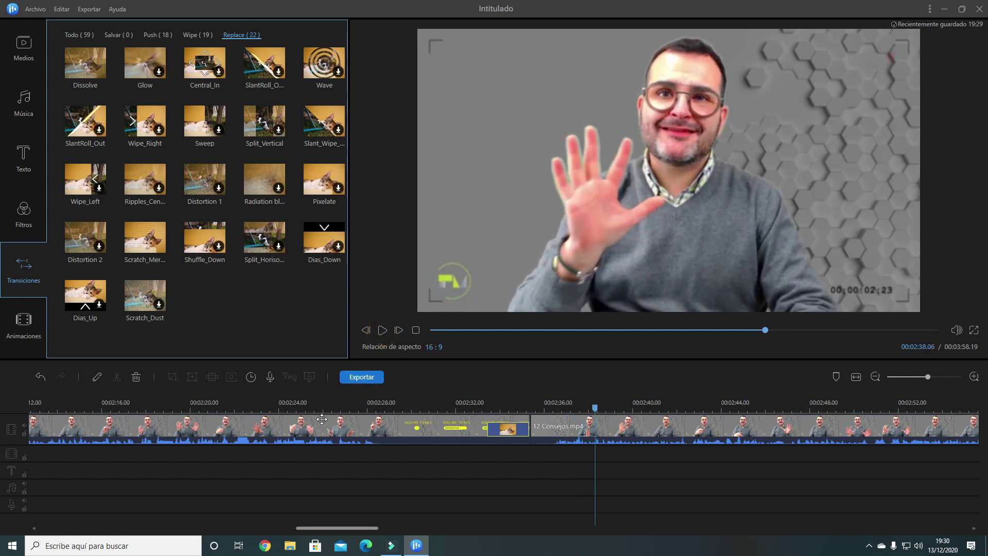
left_click(382, 330)
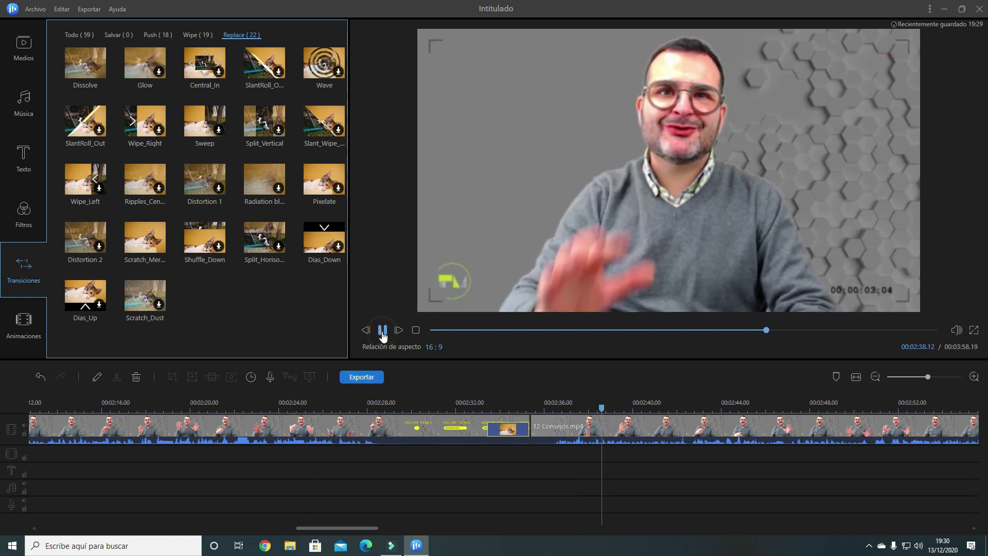
left_click(382, 330)
left_click(502, 435)
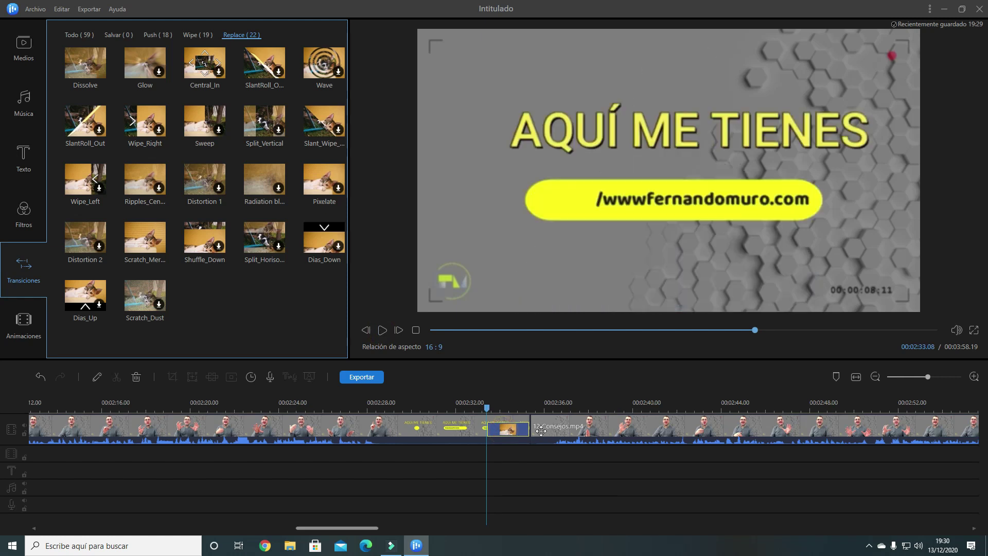
left_click(382, 331)
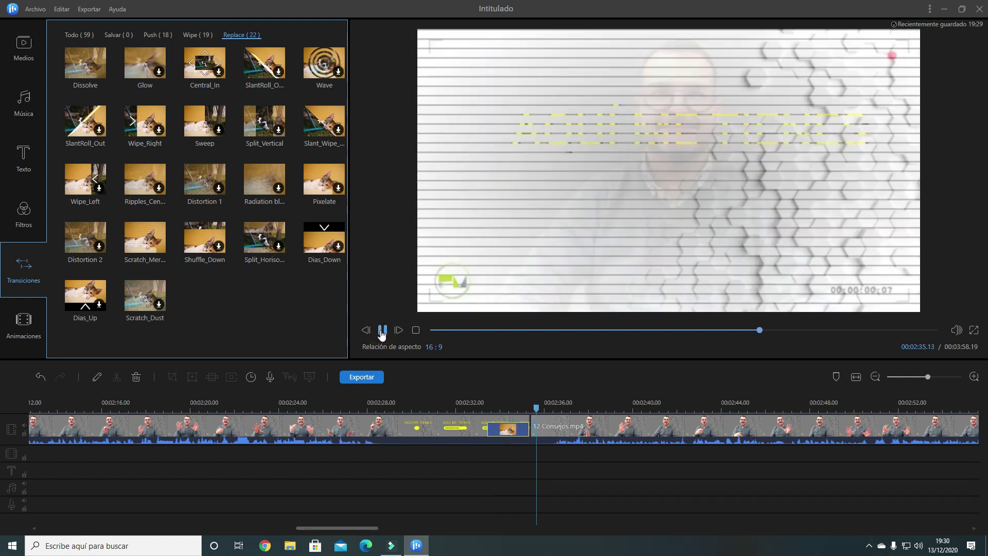
left_click(382, 332)
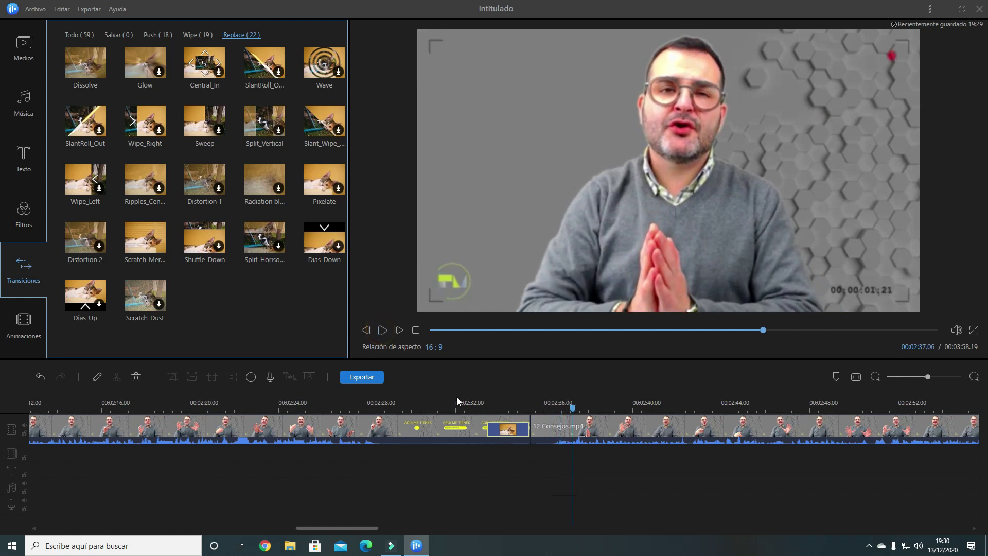
Delete the Scratch_Mer... transition between the two clip parts.
left_click(508, 430)
right_click(507, 430)
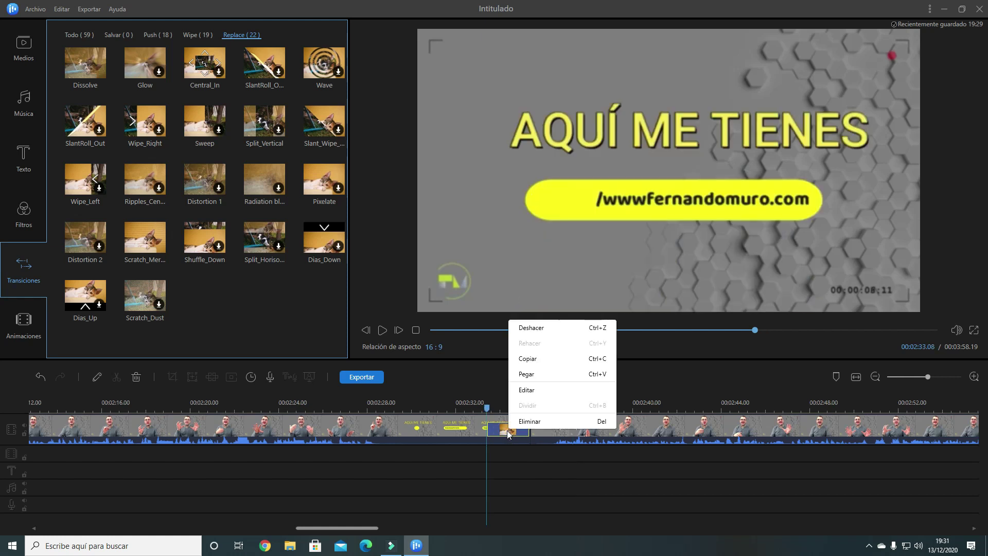
left_click(513, 423)
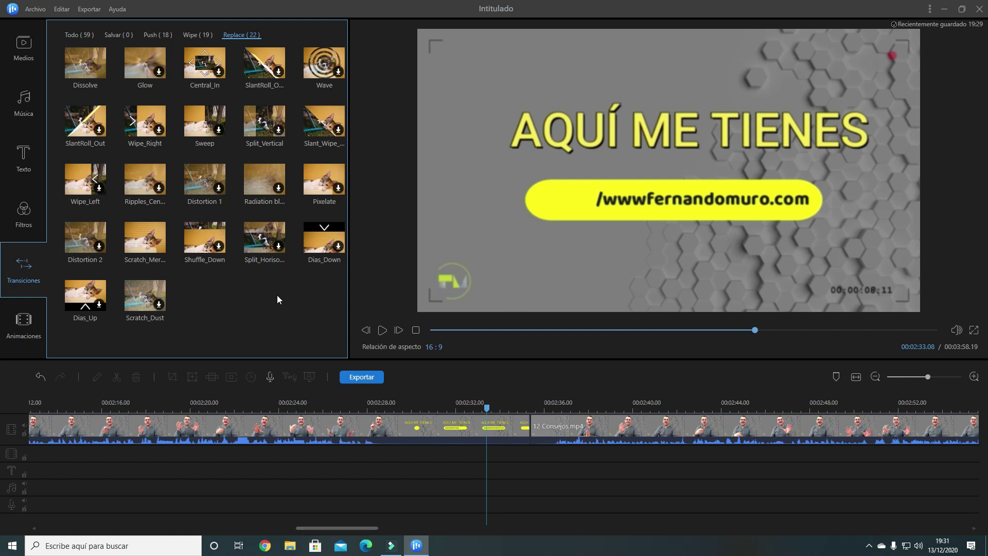
Download the Slow roll 10 transition from the Push category and place it between the two 12 Consejos clip parts.
left_click(199, 38)
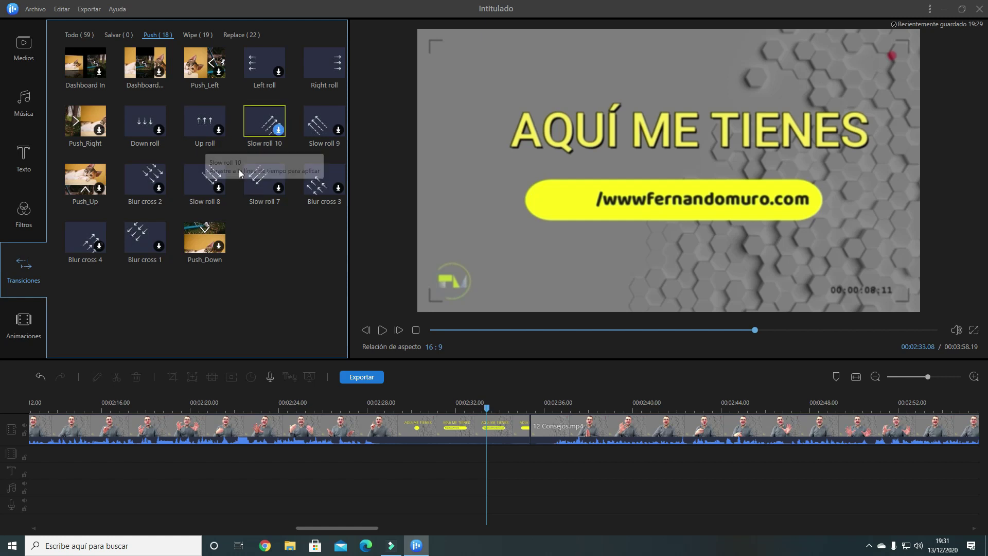
left_click(279, 130)
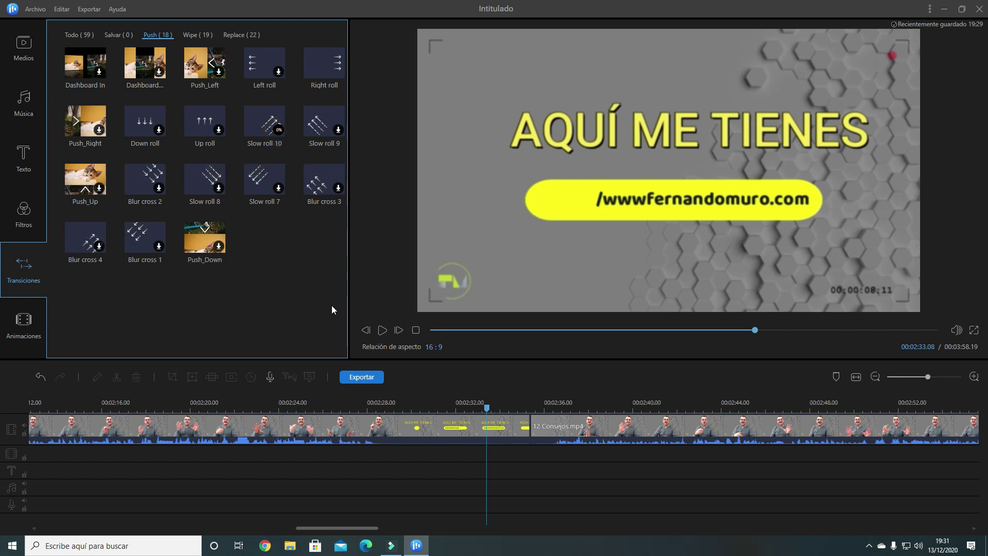
left_click_drag(269, 129, 526, 441)
Play the timeline from before the Slow roll 10 transition until just past it.
left_click_drag(487, 411, 426, 411)
left_click(382, 332)
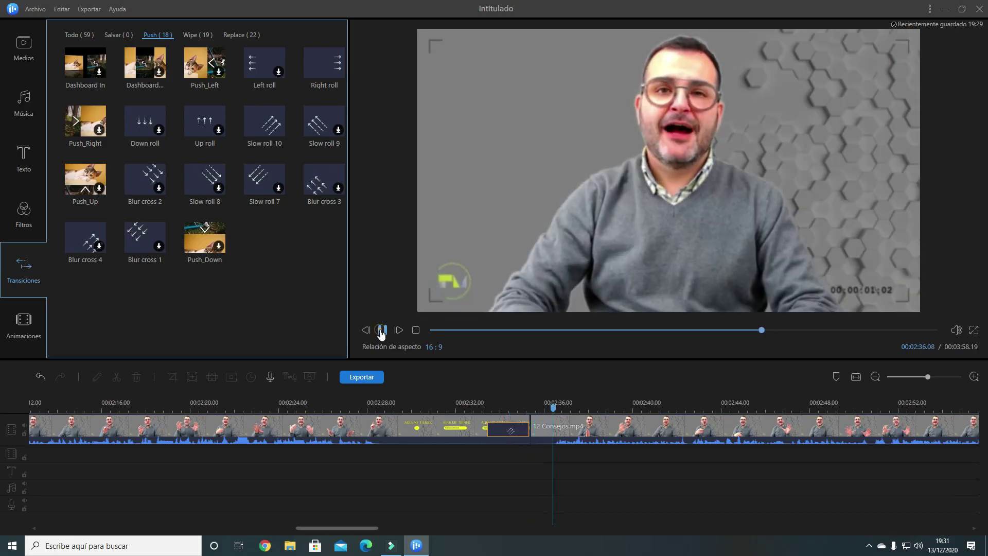
left_click(381, 330)
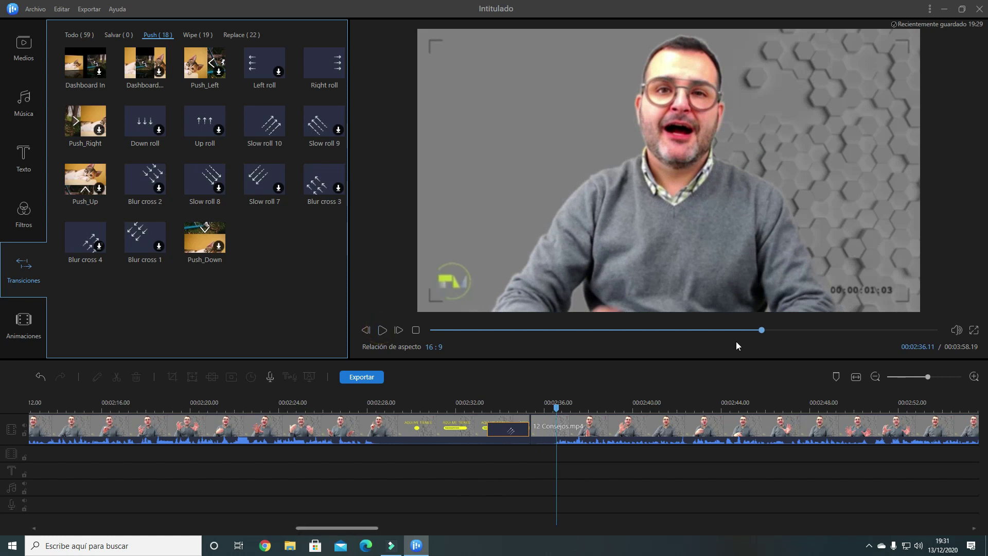
Split the first 12 Consejos clip part at about 00:02:13.
left_click(466, 407)
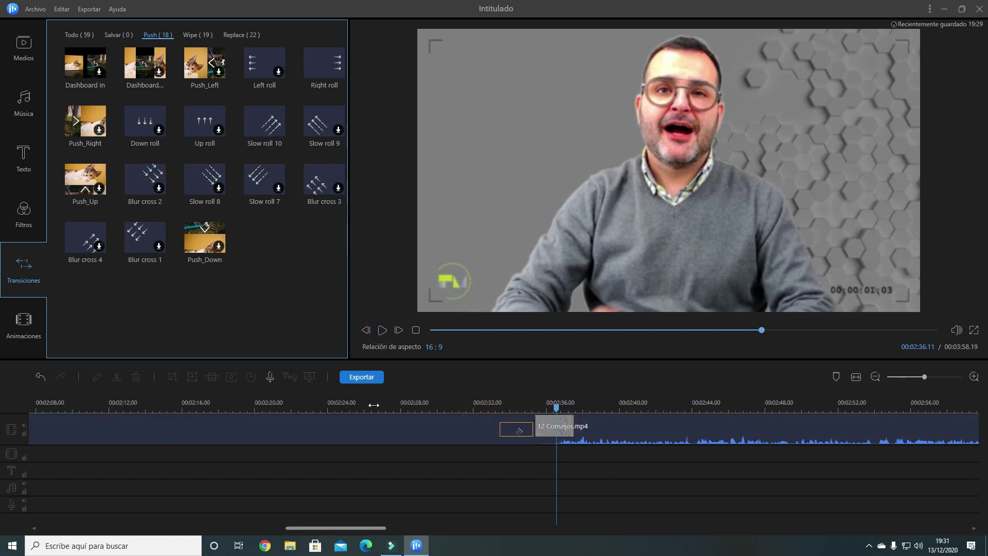
left_click(875, 377)
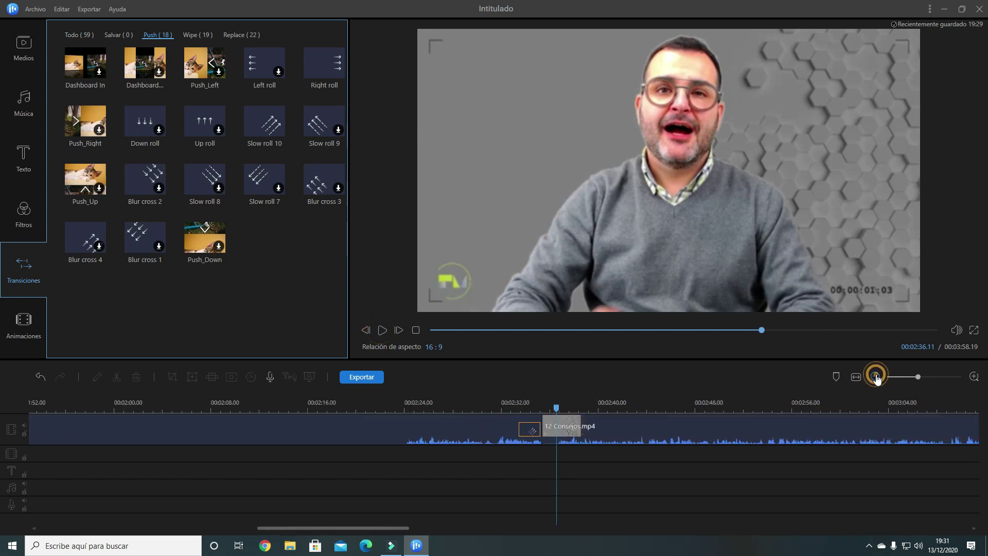
left_click(875, 376)
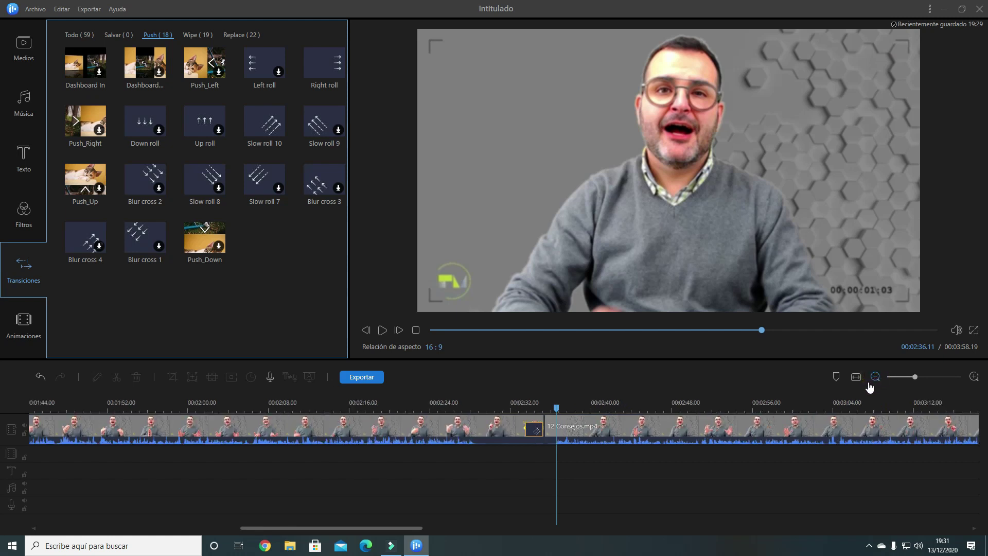
left_click_drag(557, 408, 322, 413)
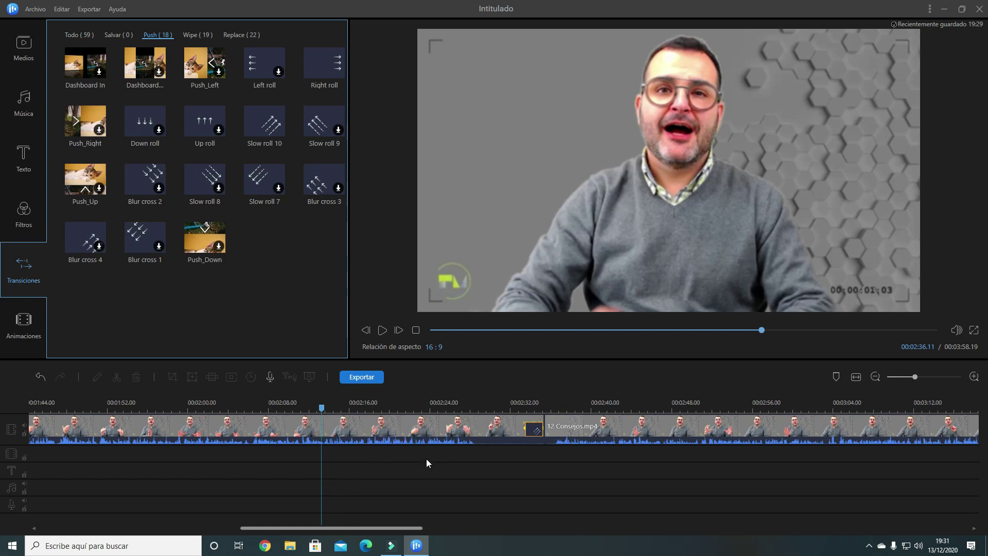
left_click(373, 435)
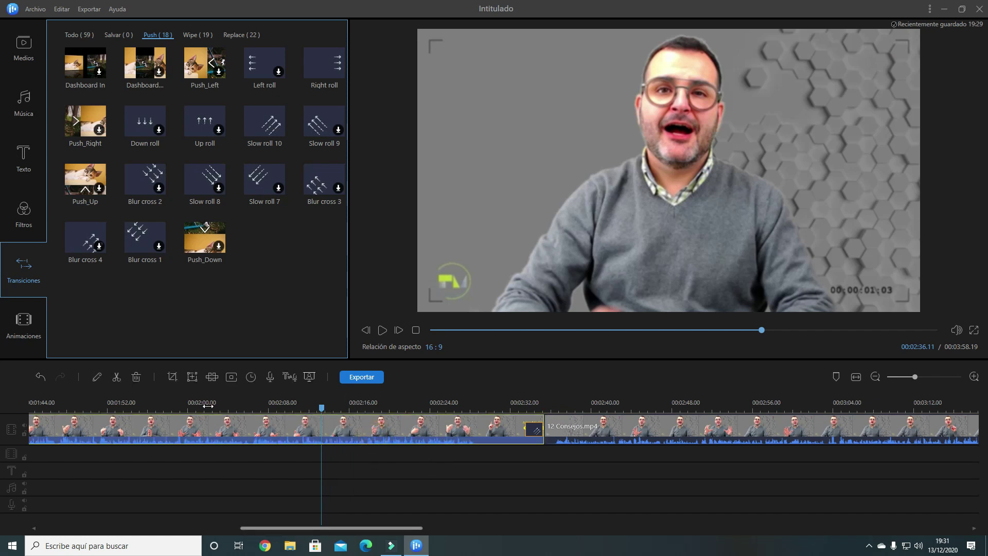
left_click(115, 379)
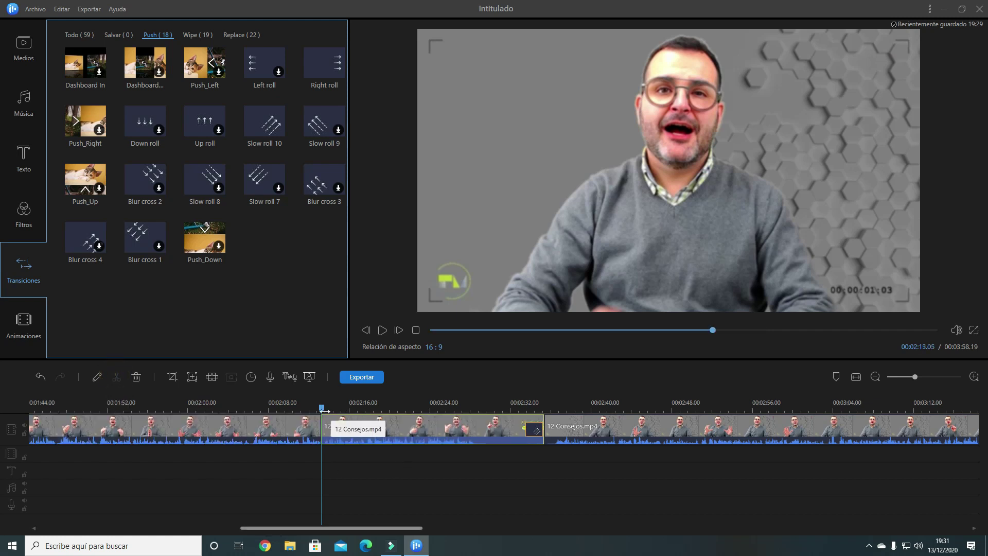
Split the 12 Consejos clip part that starts at about 00:02:13 again at about 00:02:17.
left_click_drag(321, 408, 364, 409)
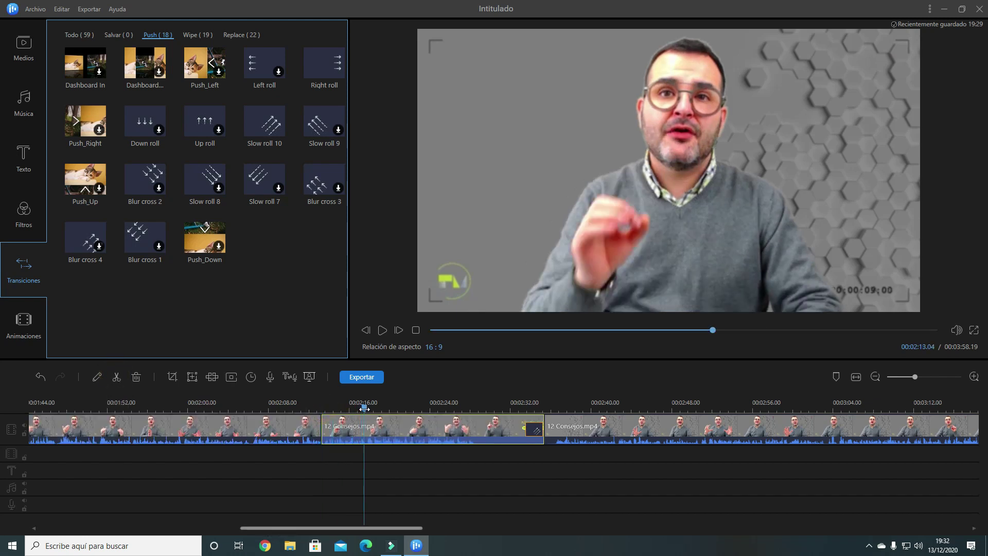
left_click(116, 377)
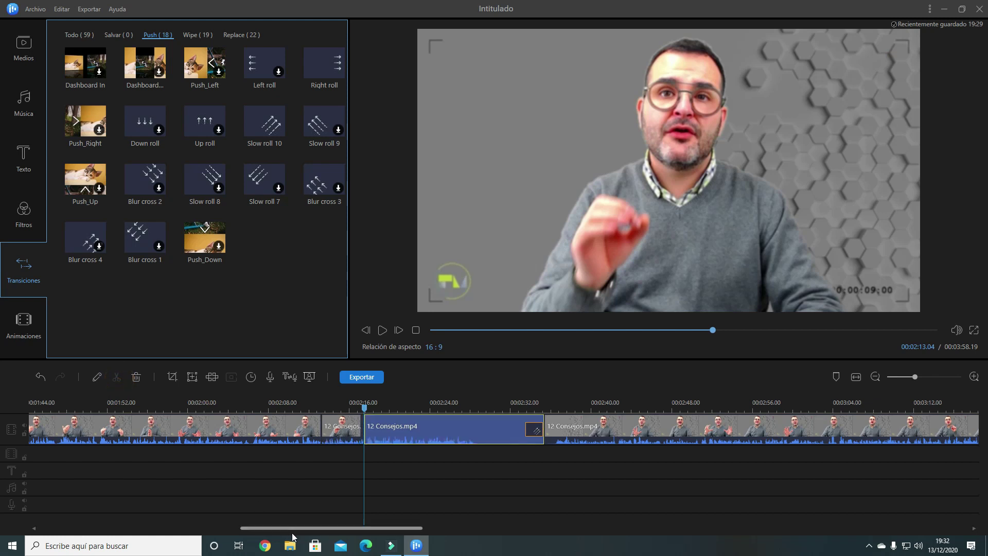
Add a zoom effect to the short clip part between the two splits, starting at about 00:02:15.
left_click(351, 430)
left_click_drag(363, 407, 344, 408)
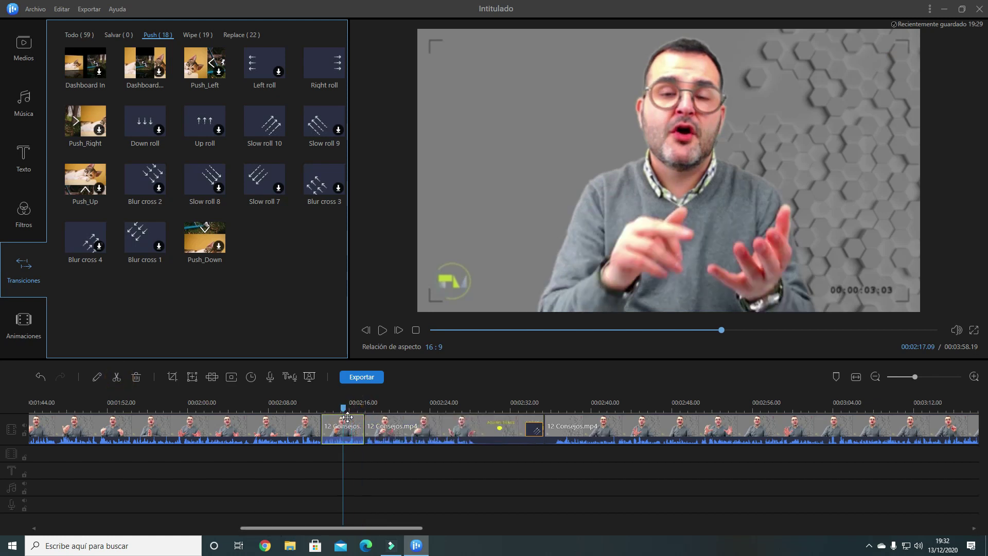
left_click(976, 376)
left_click(976, 376)
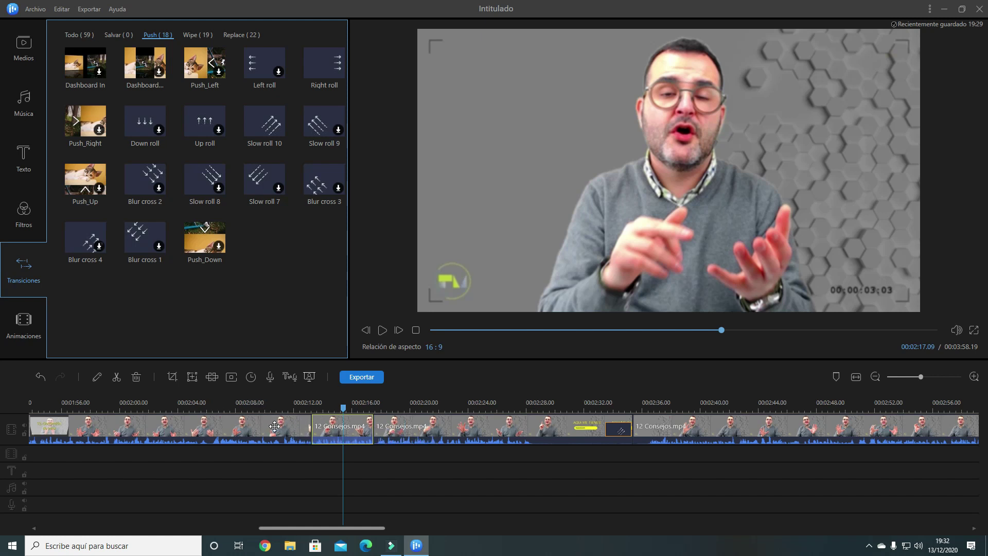
left_click(193, 379)
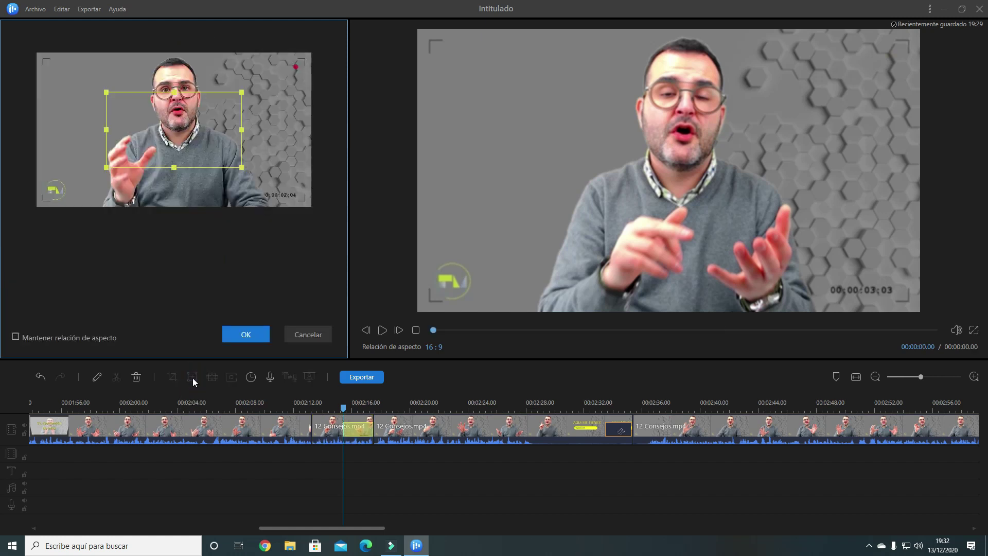
Try framing the zoom tightly on the presenter's face and on the lower-right area of the image.
left_click_drag(193, 124, 193, 88)
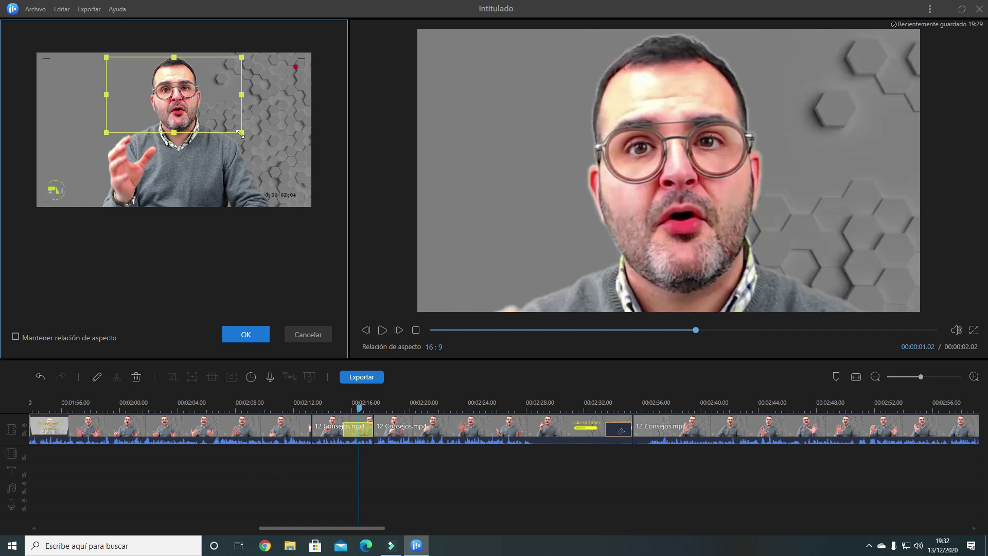
left_click_drag(242, 133, 202, 130)
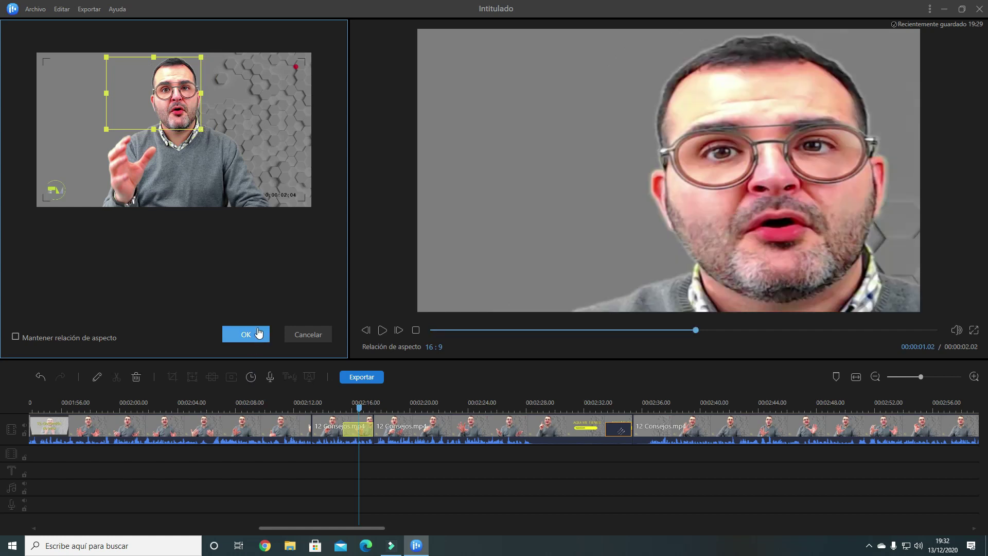
left_click_drag(185, 120, 282, 194)
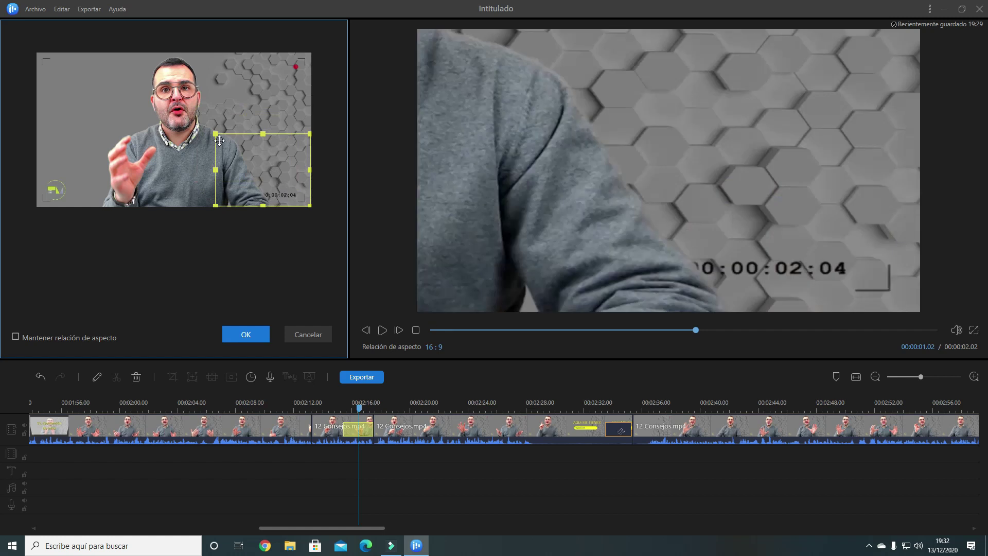
left_click_drag(215, 134, 175, 112)
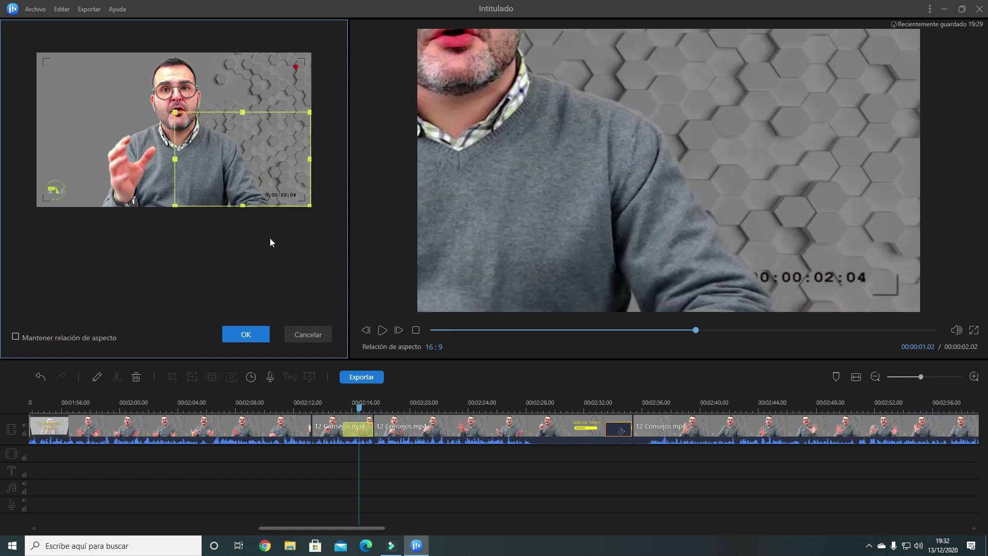
Frame the zoom on the lower-left two thirds of the image, including the logo and the presenter's face, and apply it.
left_click_drag(253, 167, 180, 166)
left_click_drag(106, 165, 106, 166)
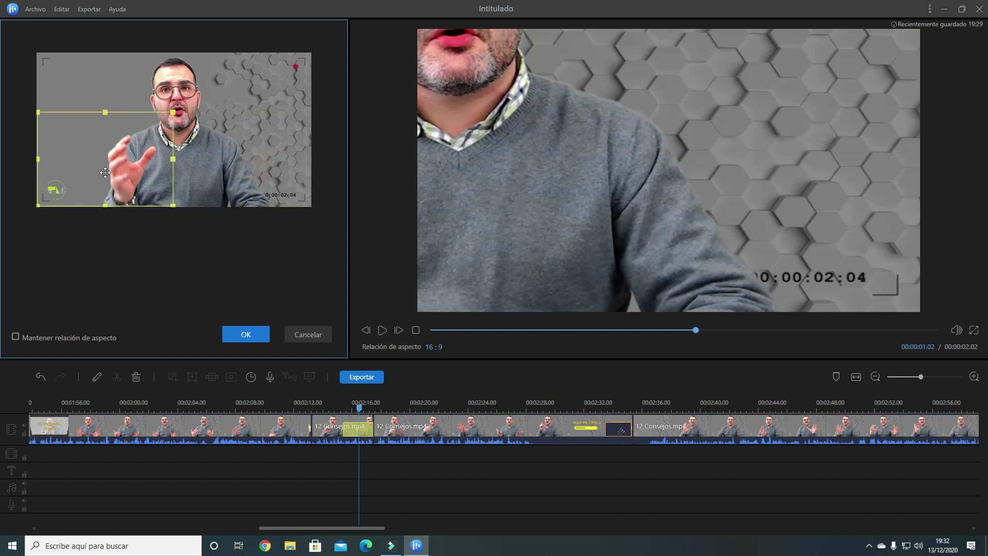
left_click_drag(173, 113, 218, 72)
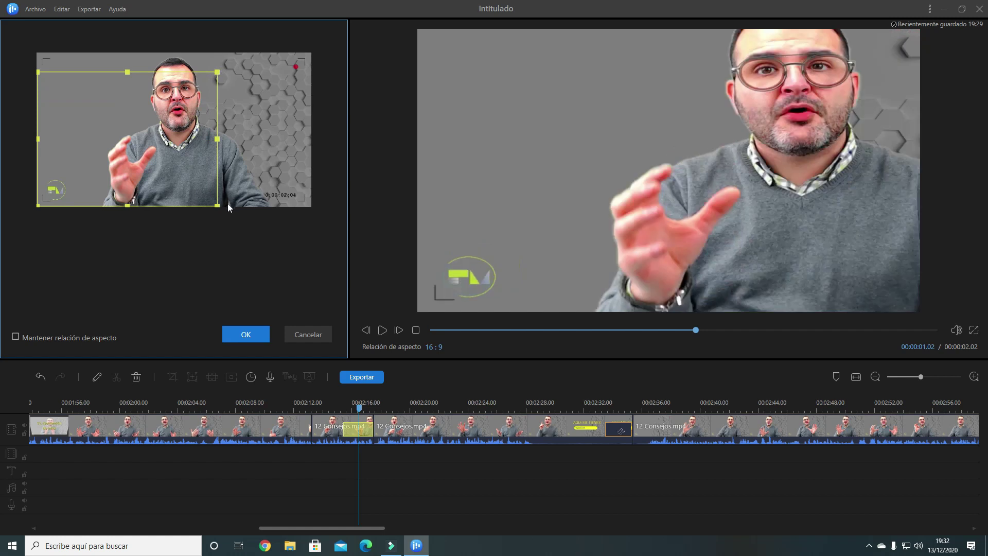
left_click(245, 334)
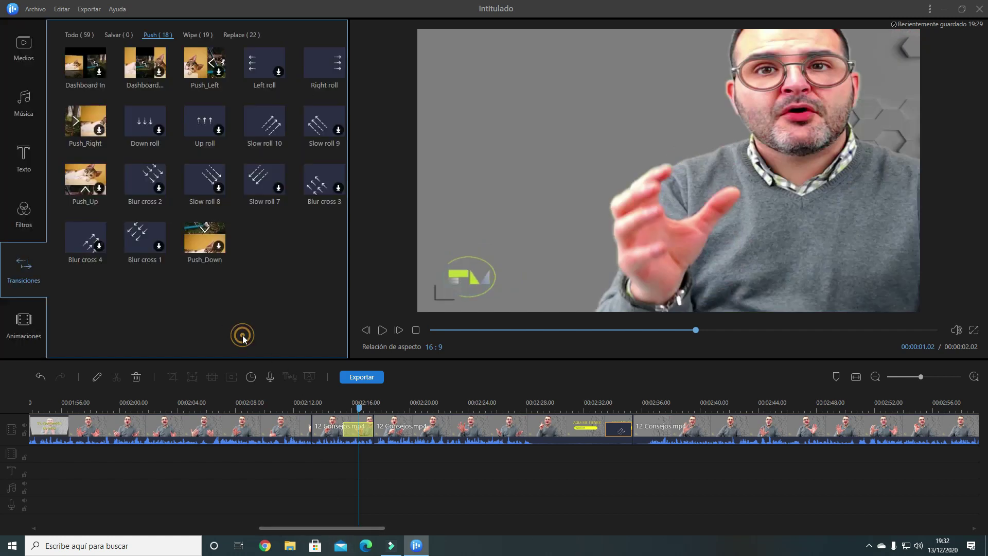
Play the timeline from the start and view all the clip parts at full timeline length.
left_click(363, 431)
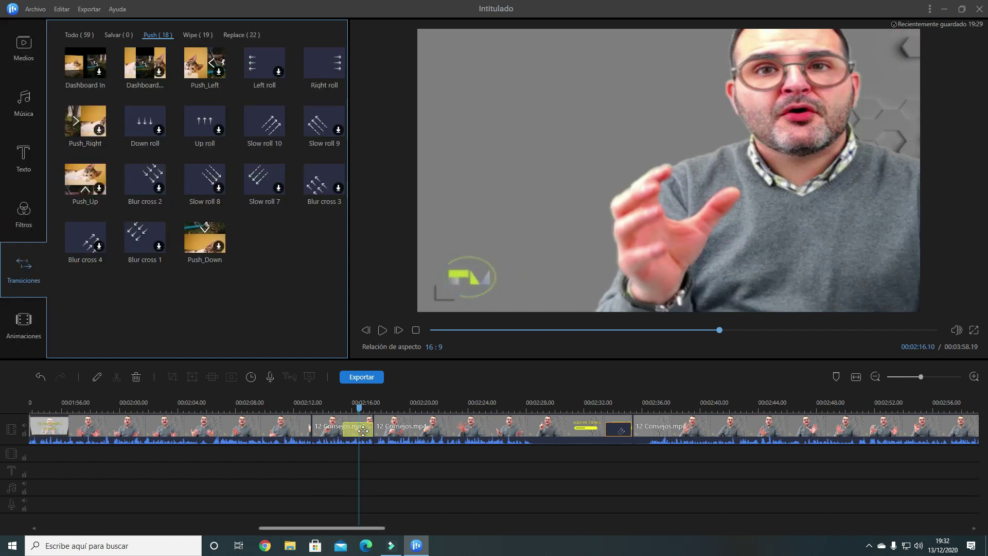
left_click_drag(359, 408, 301, 408)
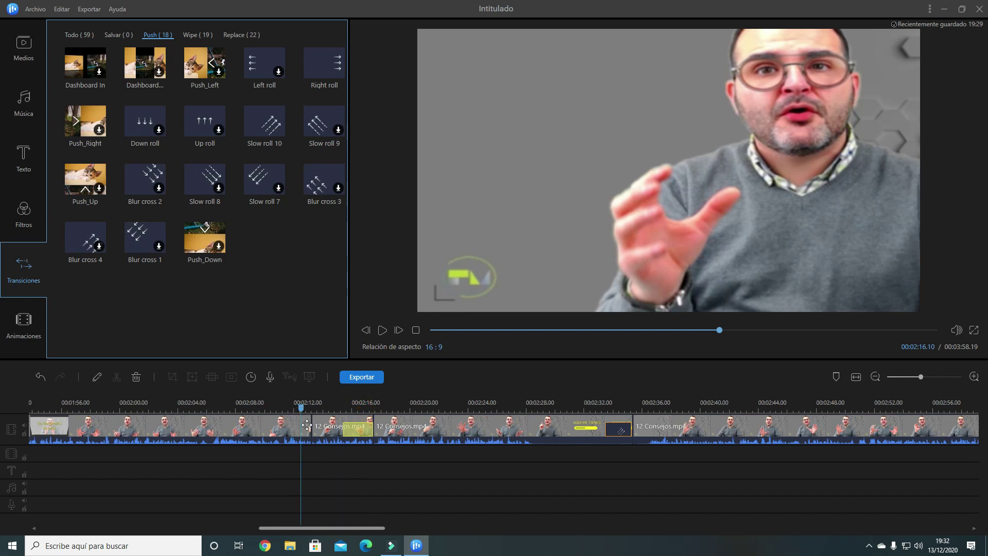
left_click(217, 431)
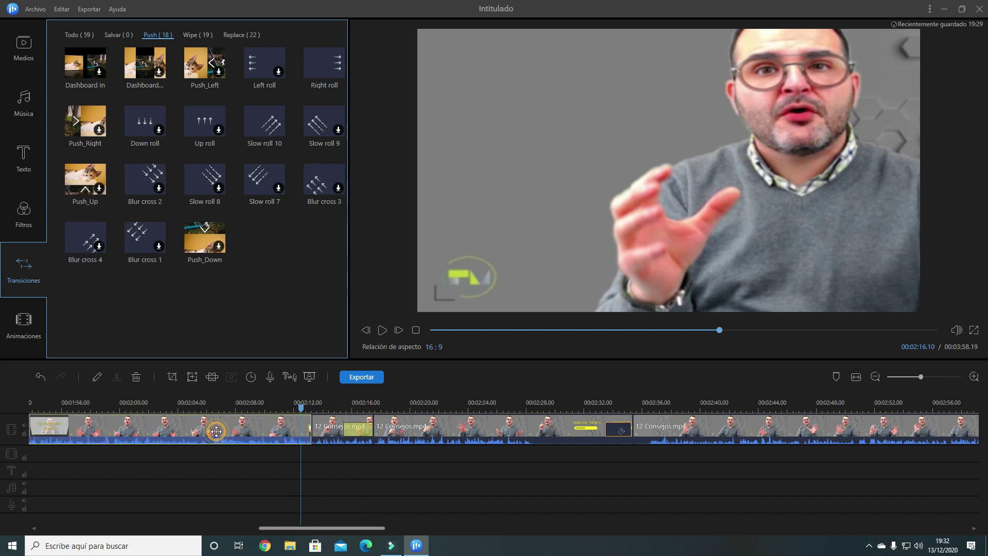
left_click(440, 432)
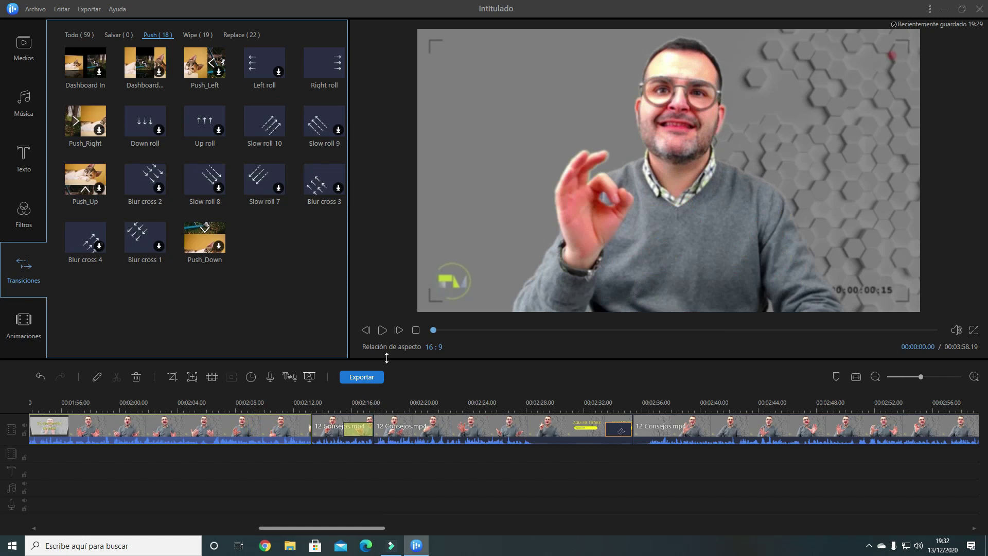
left_click(382, 330)
scroll(307, 424, "down", 4)
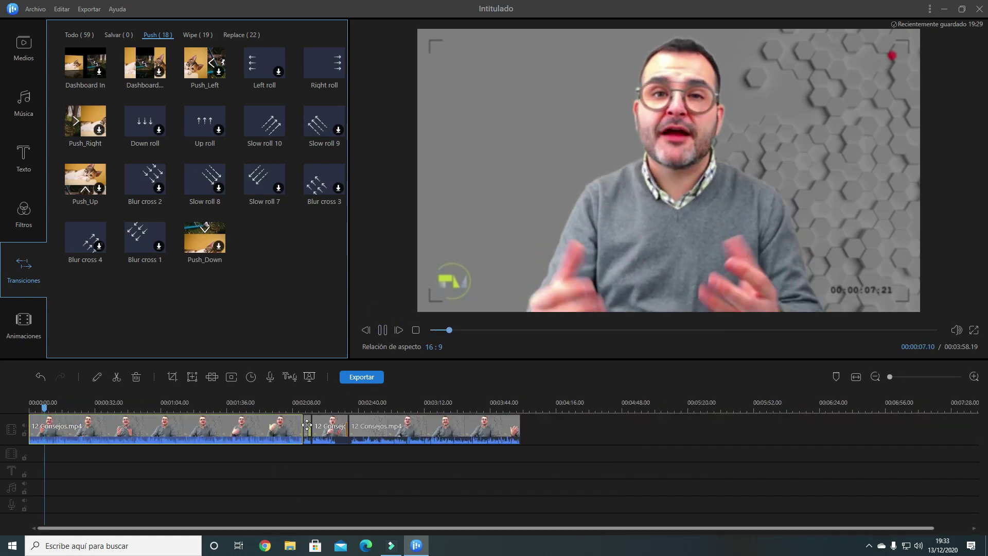
left_click(307, 425)
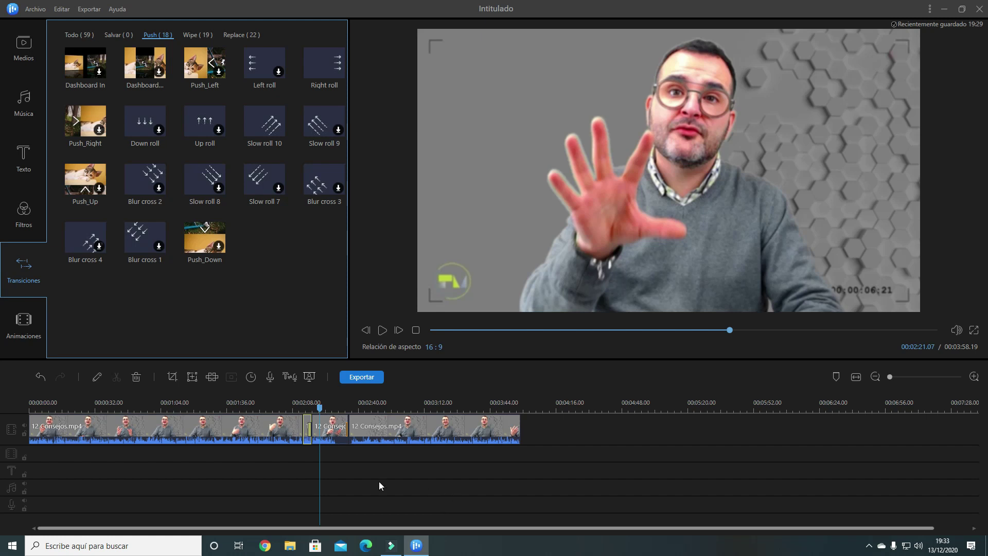
Review the editing options available for the first 12 Consejos clip part.
left_click(241, 429)
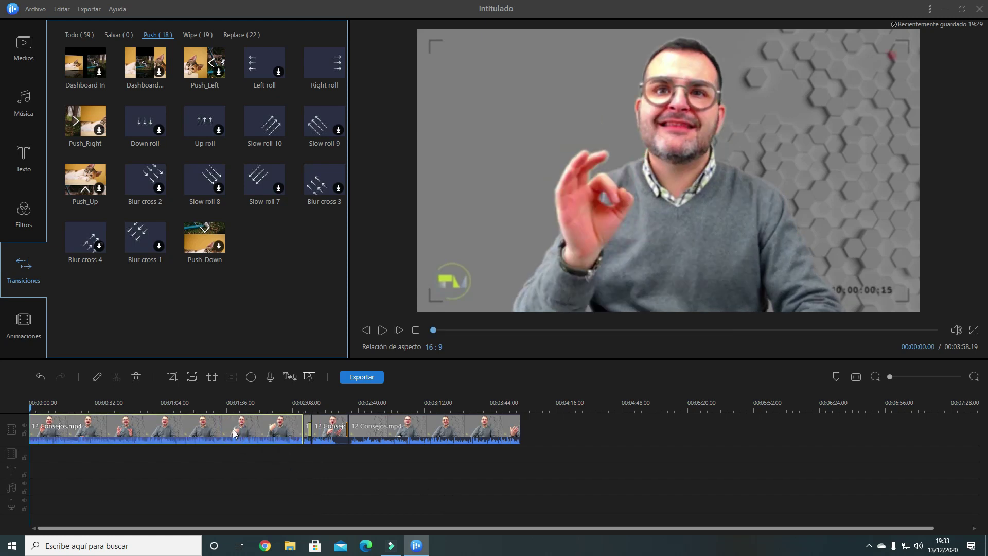
right_click(233, 432)
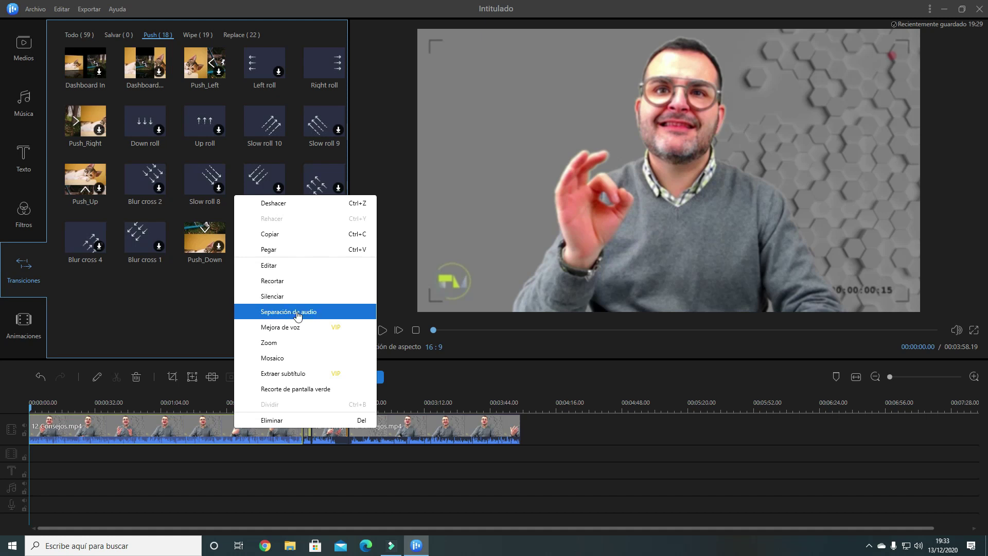
left_click(217, 474)
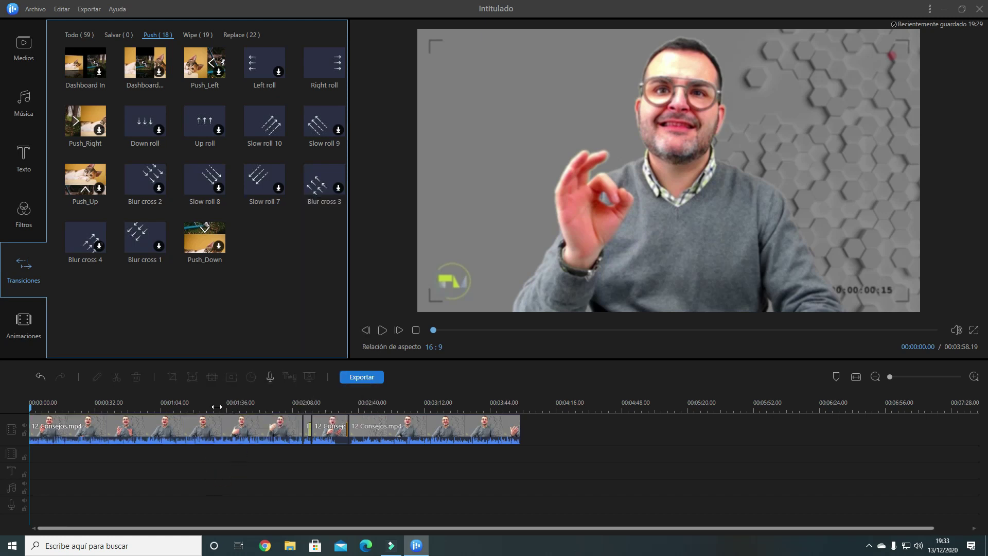
left_click(218, 429)
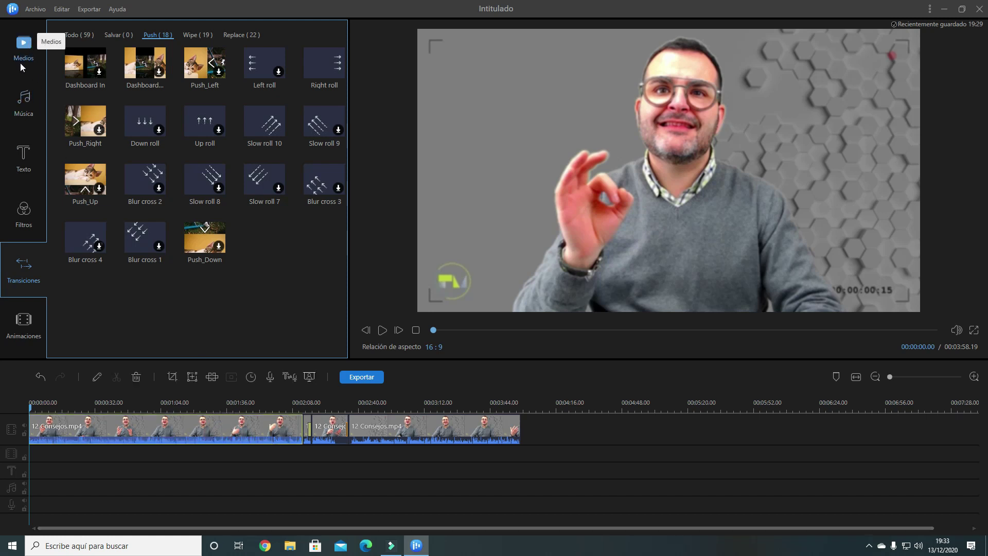
Download the Negative filter, place it under the first clip part from about 00:01:08 to 00:01:54, and preview it.
left_click(24, 216)
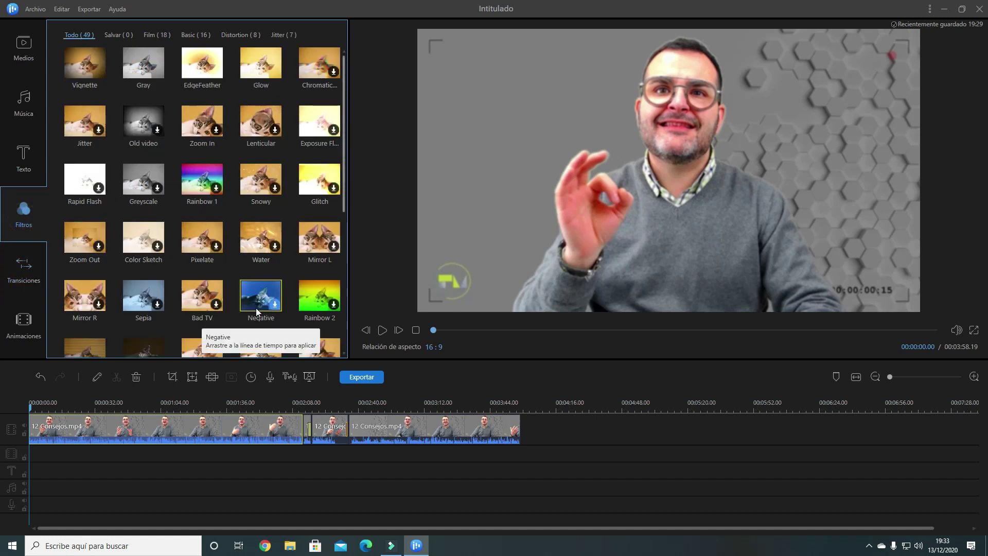
left_click(276, 307)
left_click_drag(261, 296, 170, 440)
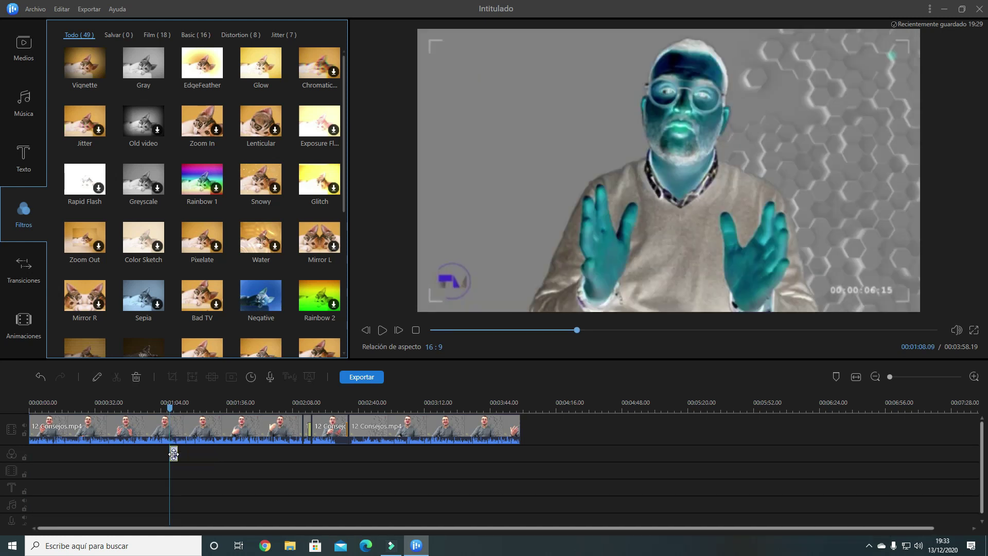
left_click_drag(171, 454, 264, 454)
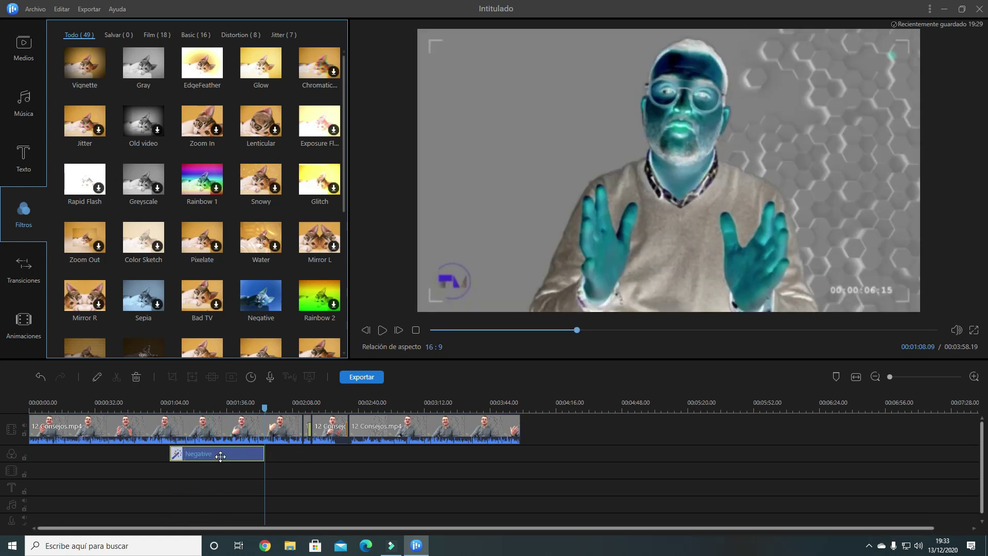
left_click_drag(265, 408, 209, 409)
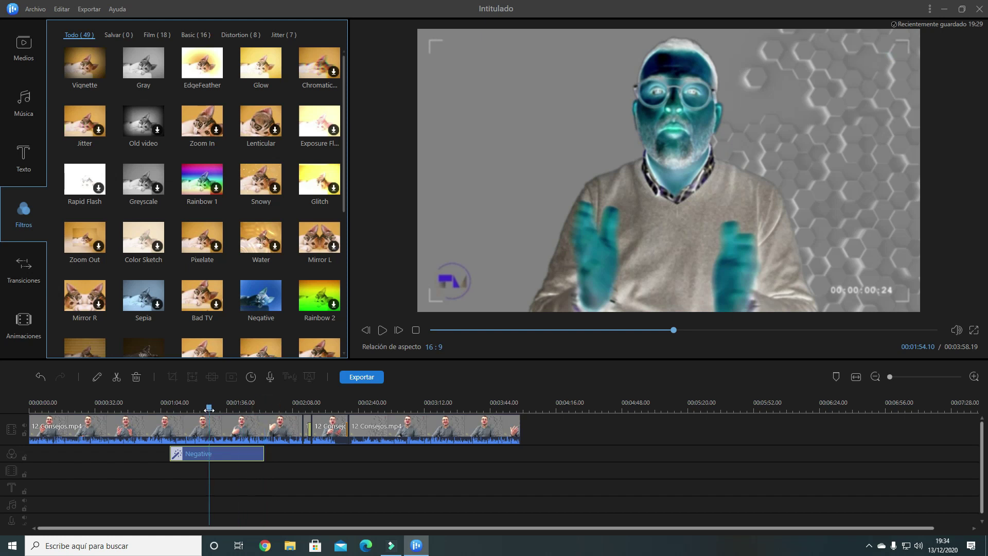
Delete the Negative filter from the timeline.
right_click(238, 455)
left_click(260, 446)
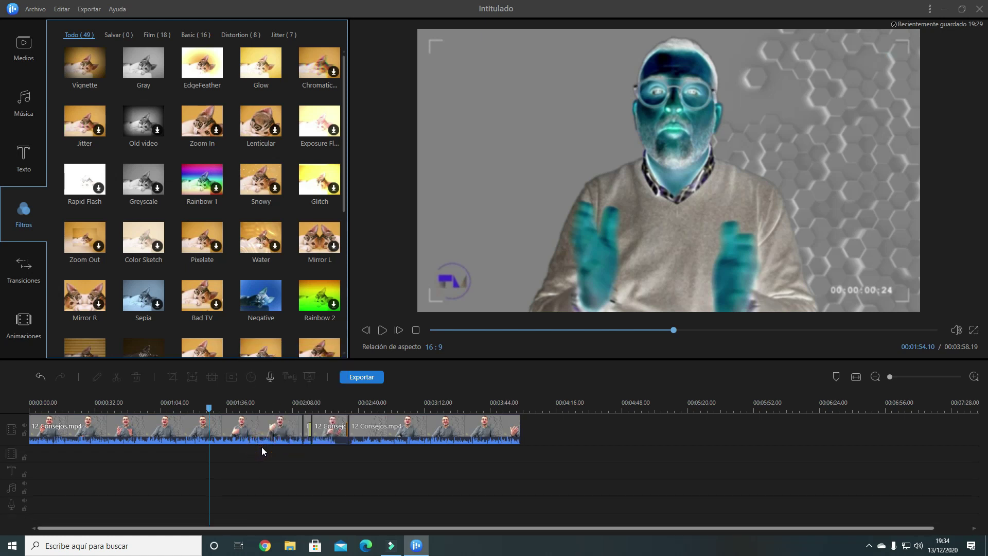
Download the Old video filter, apply it across the whole first clip part up to about 00:02:13, and preview it.
scroll(228, 221, "down", 1)
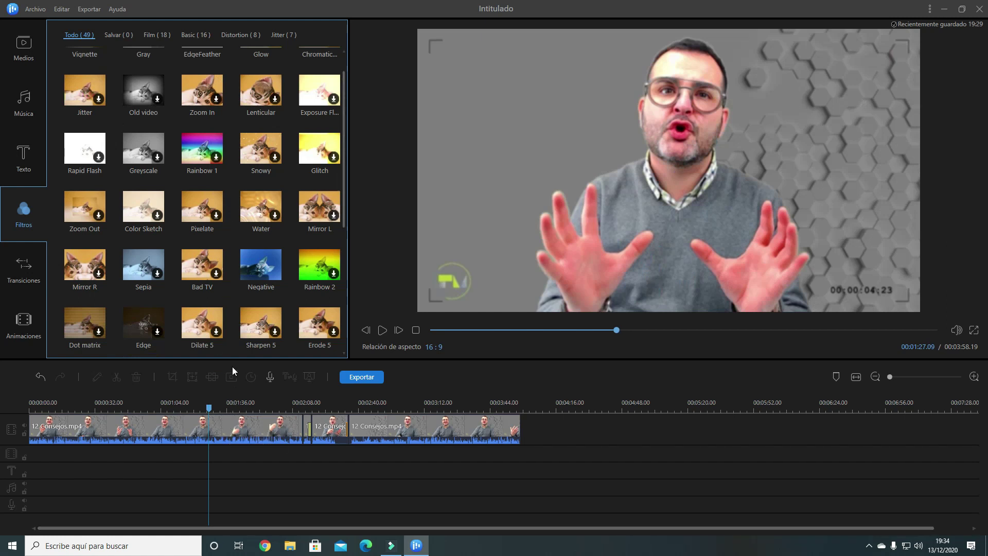
left_click(157, 98)
left_click_drag(142, 96, 129, 448)
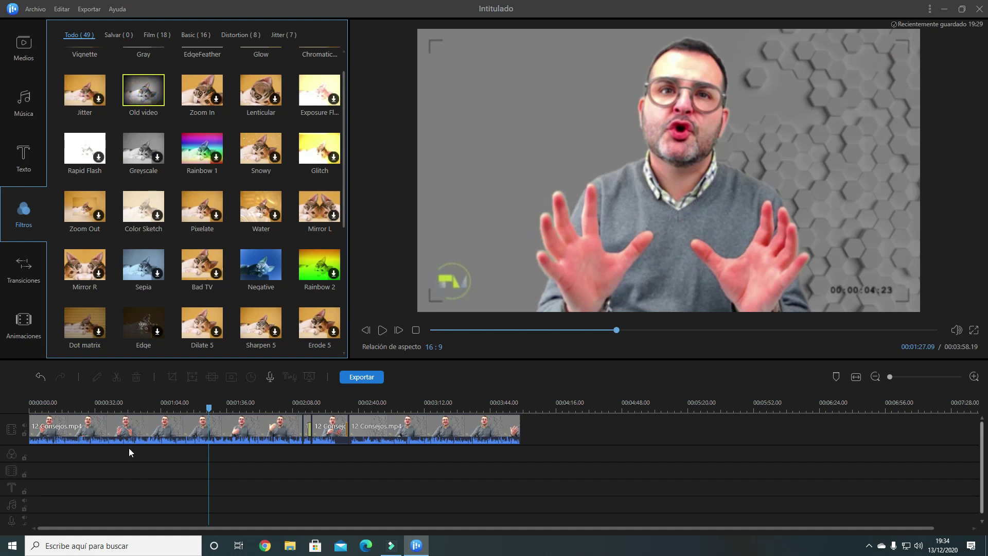
left_click_drag(138, 97, 302, 455)
left_click(172, 453)
left_click_drag(305, 408, 256, 413)
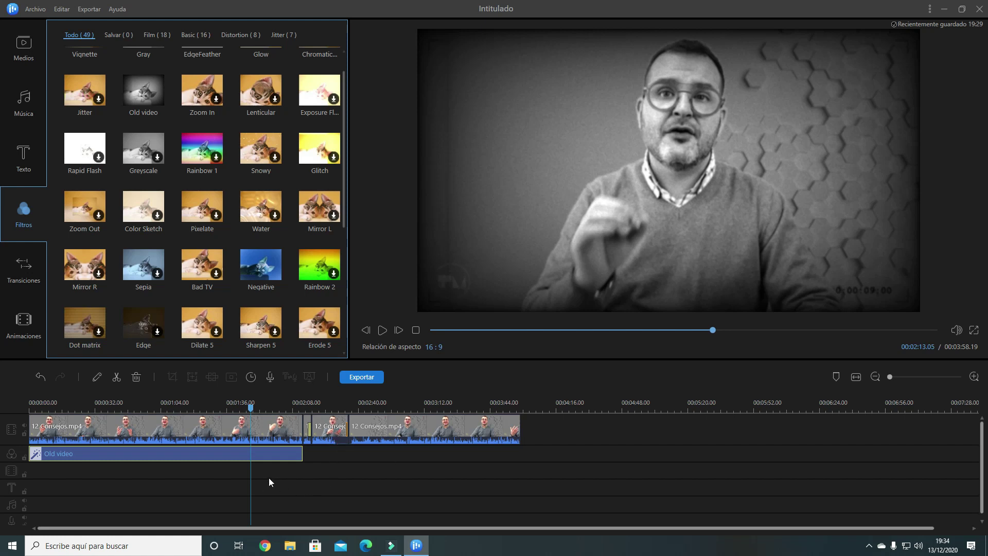
Delete the Old video filter from the timeline.
left_click(275, 455)
right_click(275, 455)
left_click(289, 443)
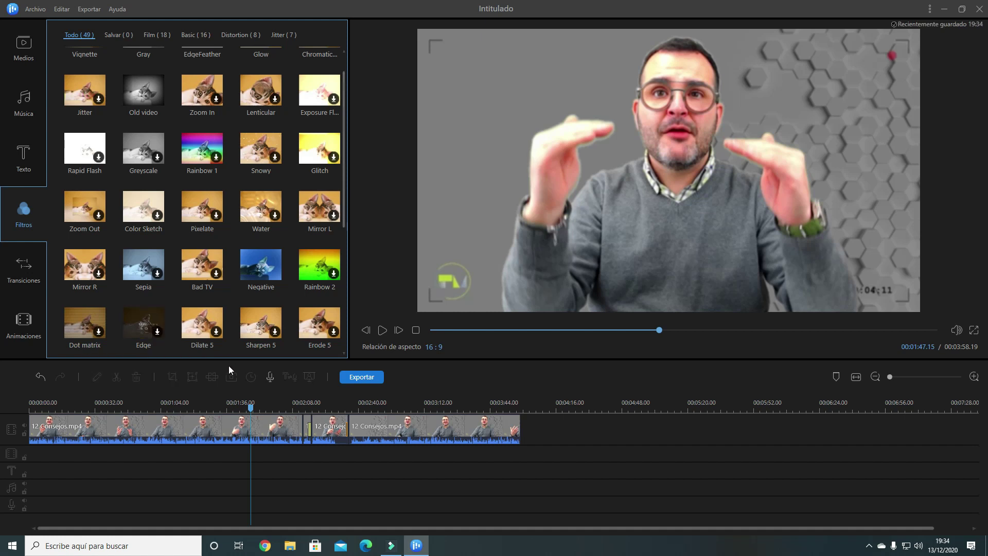
Browse the Opener, Title and Subtitle text templates and download the Subtitle2 template.
left_click(23, 160)
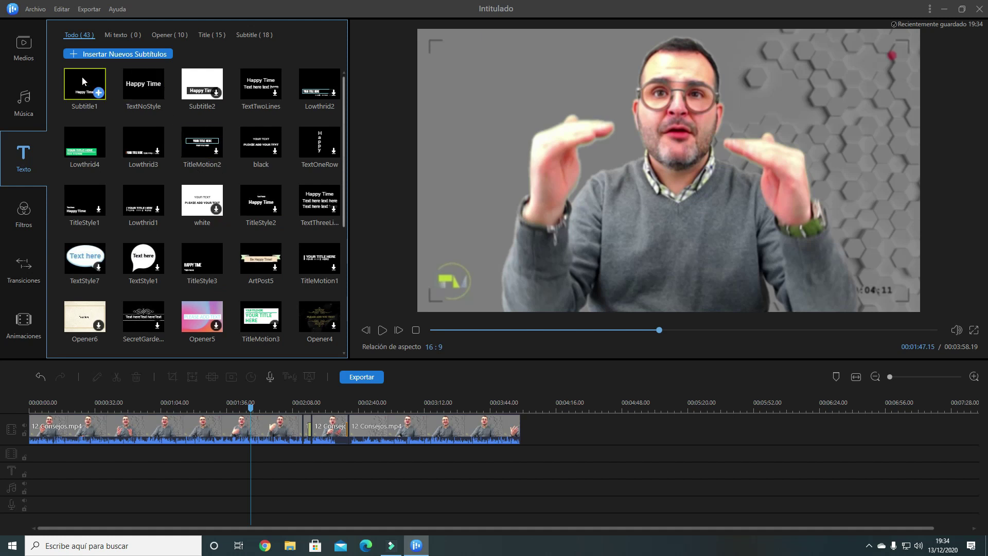
left_click(168, 35)
left_click(206, 35)
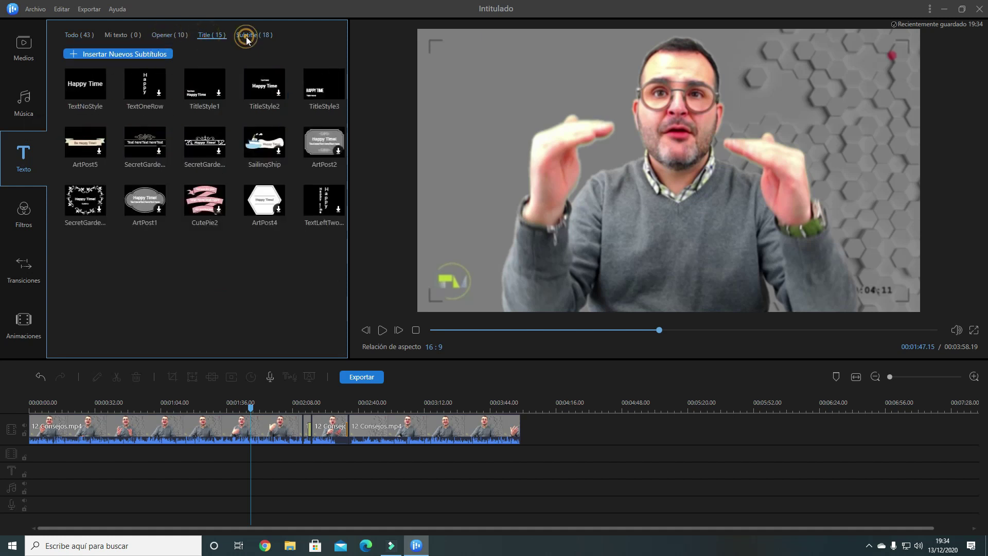
left_click(247, 36)
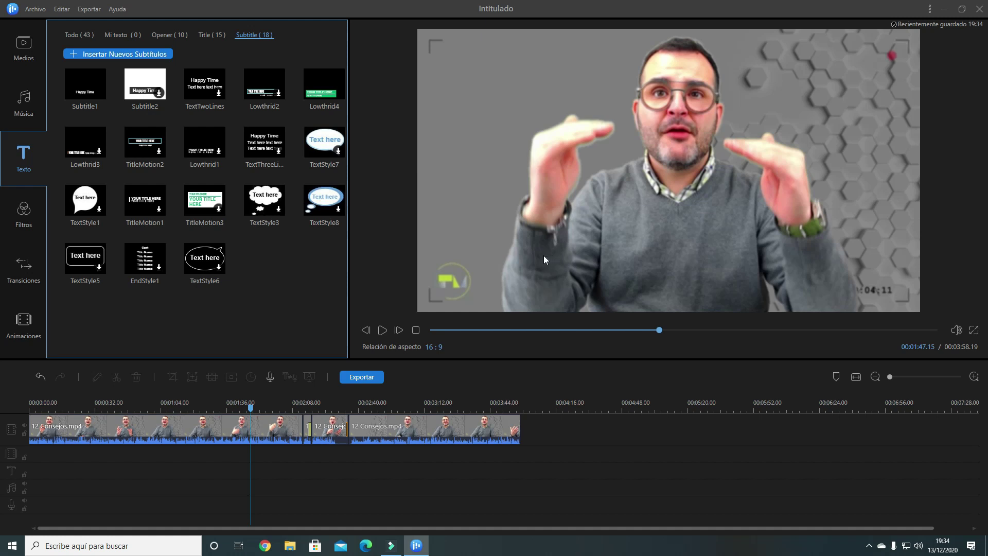
left_click(159, 93)
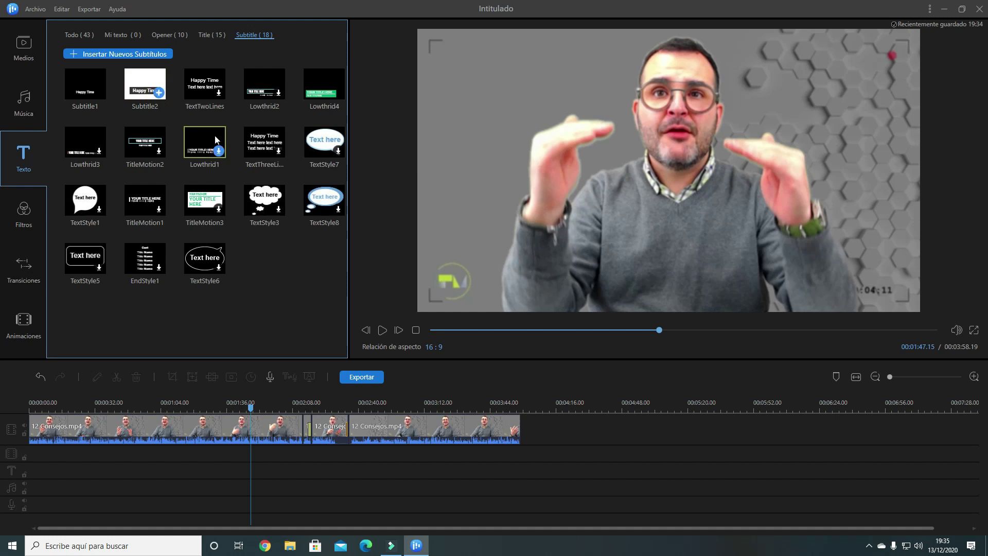
Download the Lowthrid2, three-line text, TextStyle7, TextStyle3, TitleMotion3 and TitleMotion1 subtitle templates.
left_click(279, 93)
left_click(279, 151)
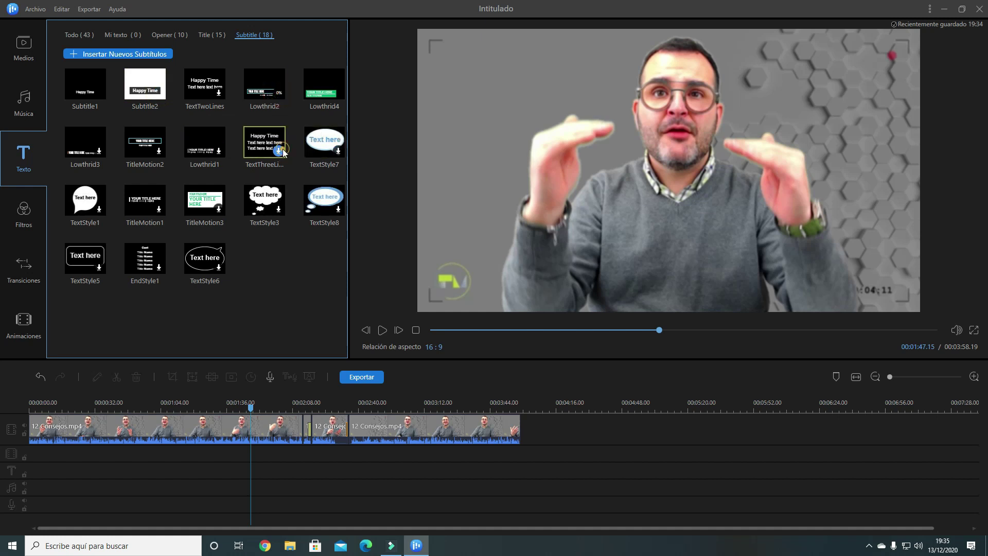
left_click(338, 151)
left_click(279, 209)
left_click(219, 209)
left_click(159, 209)
Download the TextStyle1, TextStyle5, EndStyle1, TextStyle6, TextTwoLines and TextStyle8 subtitle templates.
left_click(98, 209)
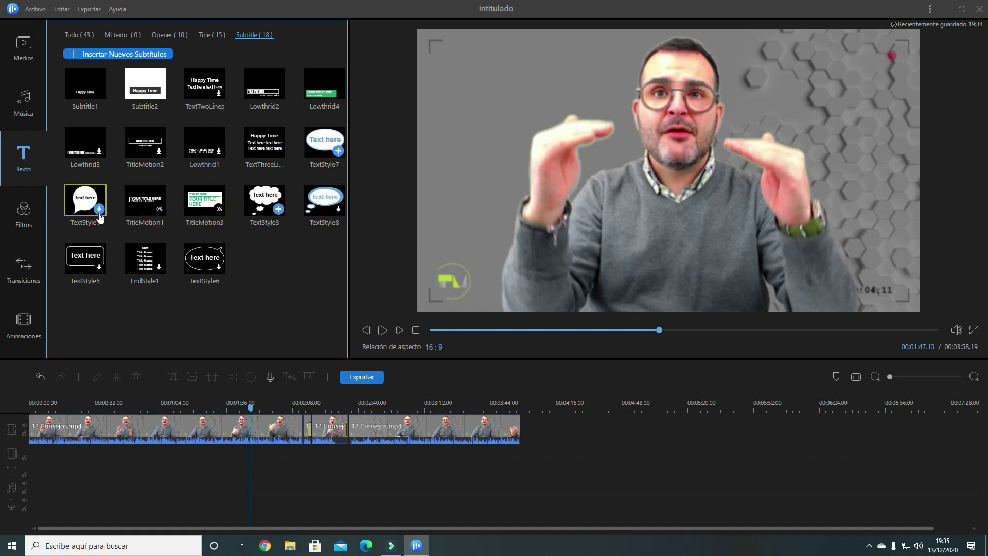
left_click(99, 268)
left_click(158, 268)
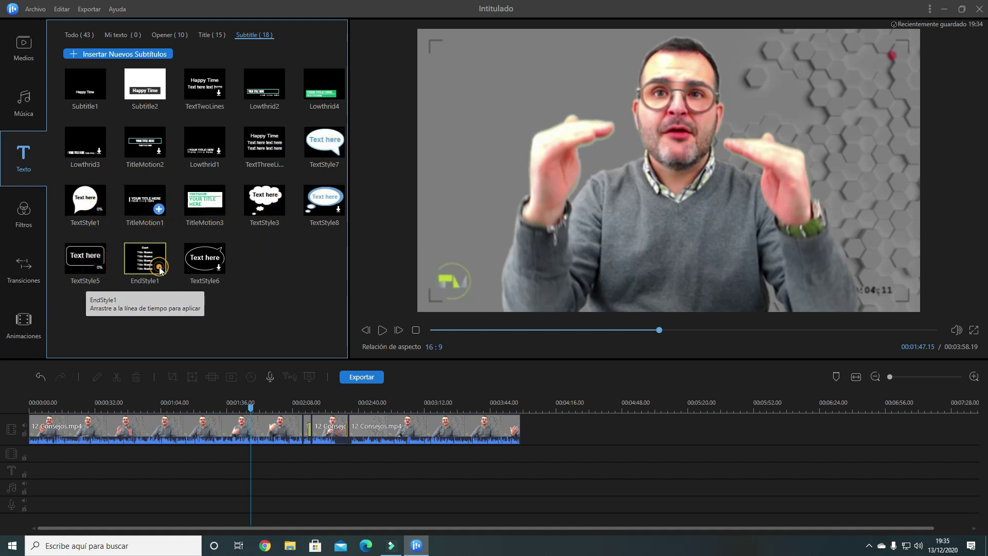
left_click(219, 268)
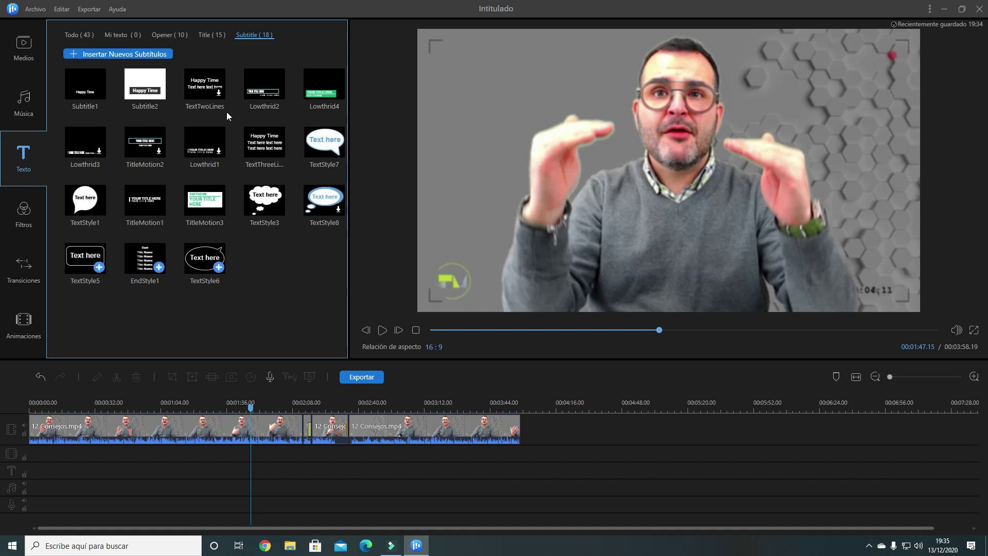
left_click(219, 92)
left_click(339, 210)
Add the Lowthrid4 subtitle at the very start of the text track and open its text settings.
mouse_move(330, 90)
left_mouse_down()
mouse_move(195, 405)
mouse_move(150, 452)
mouse_move(26, 453)
left_mouse_up()
mouse_move(319, 91)
left_mouse_down()
mouse_move(161, 387)
mouse_move(91, 482)
mouse_move(27, 469)
mouse_move(72, 469)
mouse_move(30, 473)
left_mouse_up()
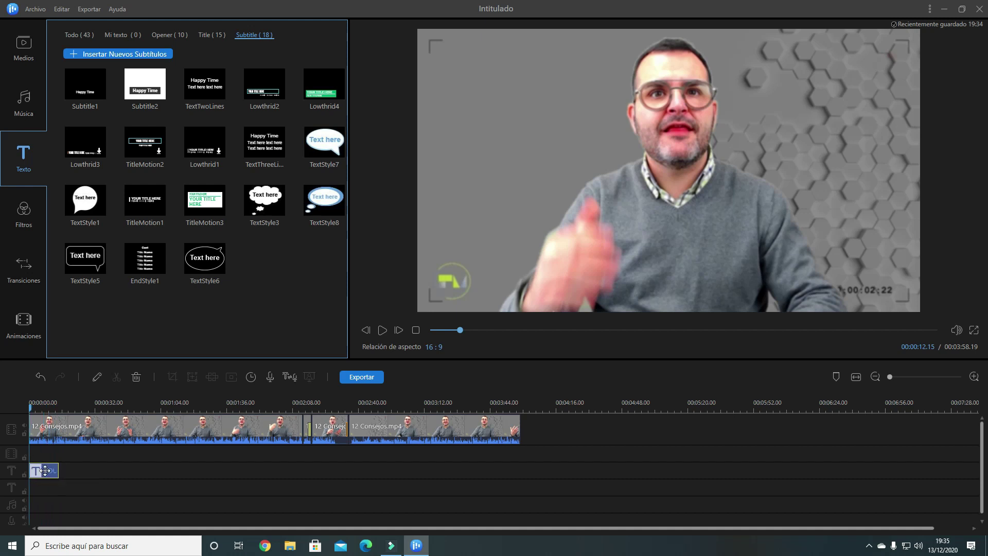
double_click(46, 469)
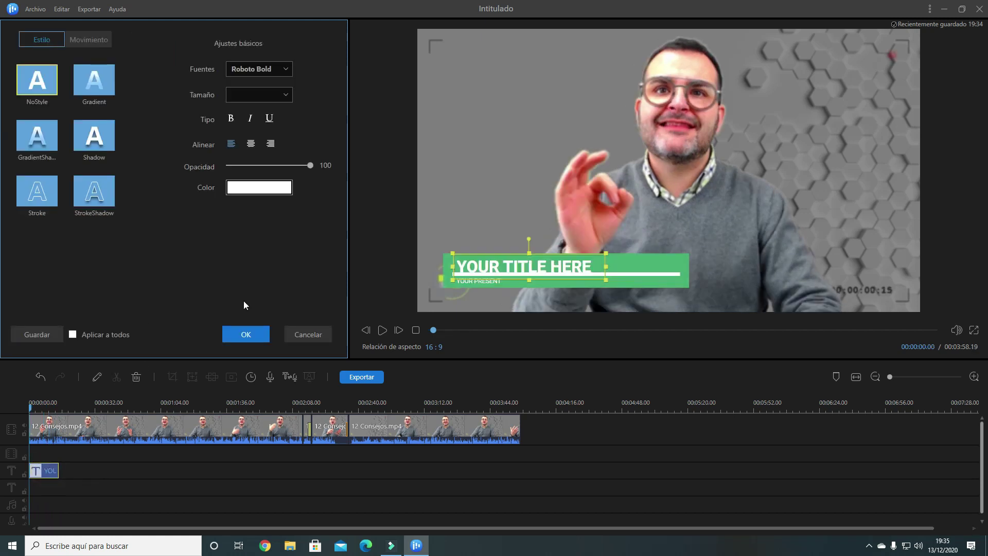
Replace the subtitle's "YOUR TITLE HERE" line with the presenter's full name in lowercase.
left_click(593, 266)
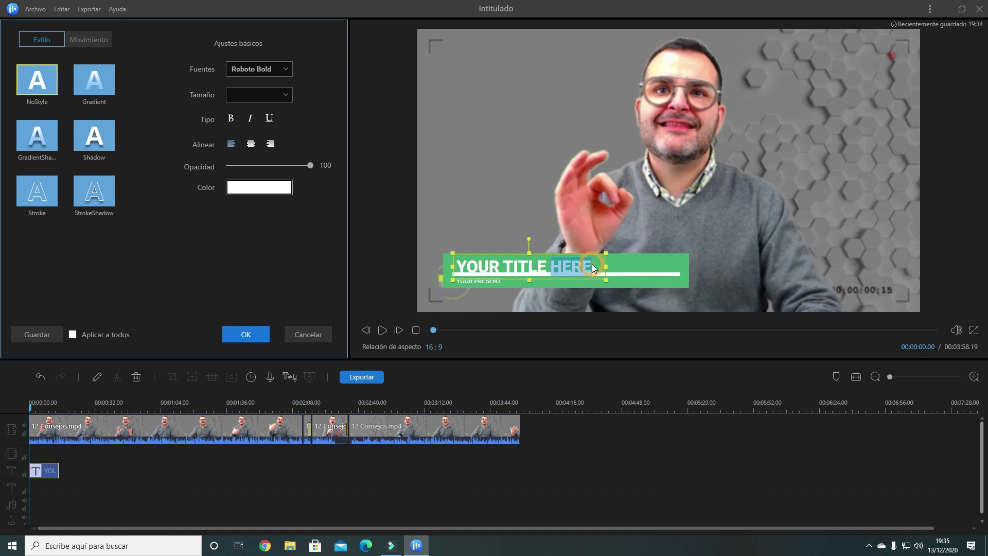
key("BackSpace")
key("BackSpace")
key("BackSpace")
key("BackSpace")
key("BackSpace")
key("BackSpace")
key("BackSpace")
key("BackSpace")
key("BackSpace")
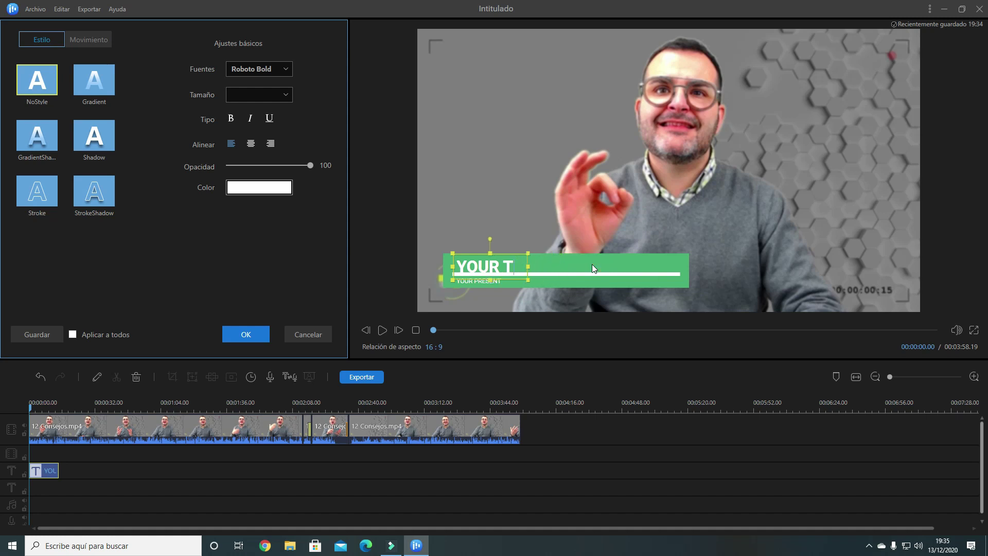
key("BackSpace")
key("BackSpace")
key("BackSpace")
type("f")
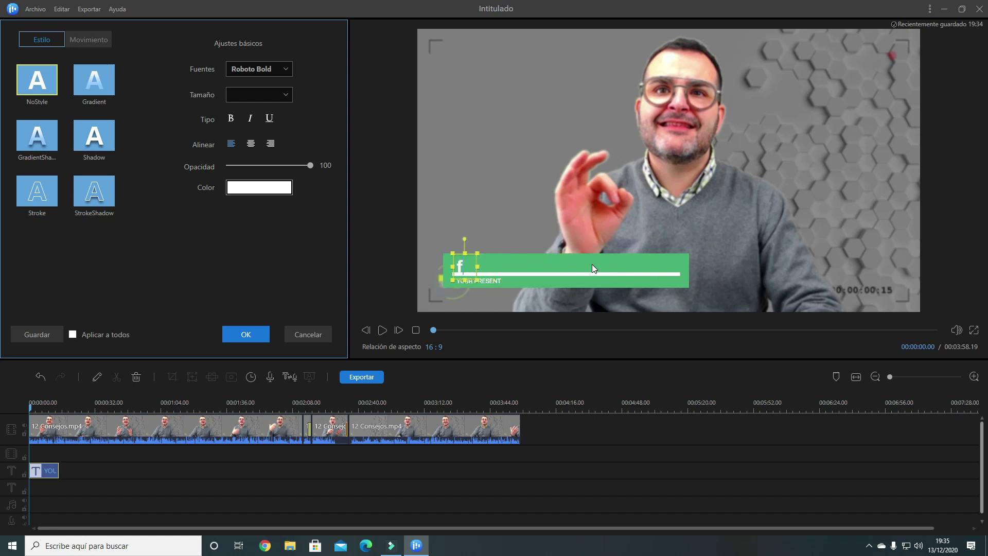
type("ernando muro")
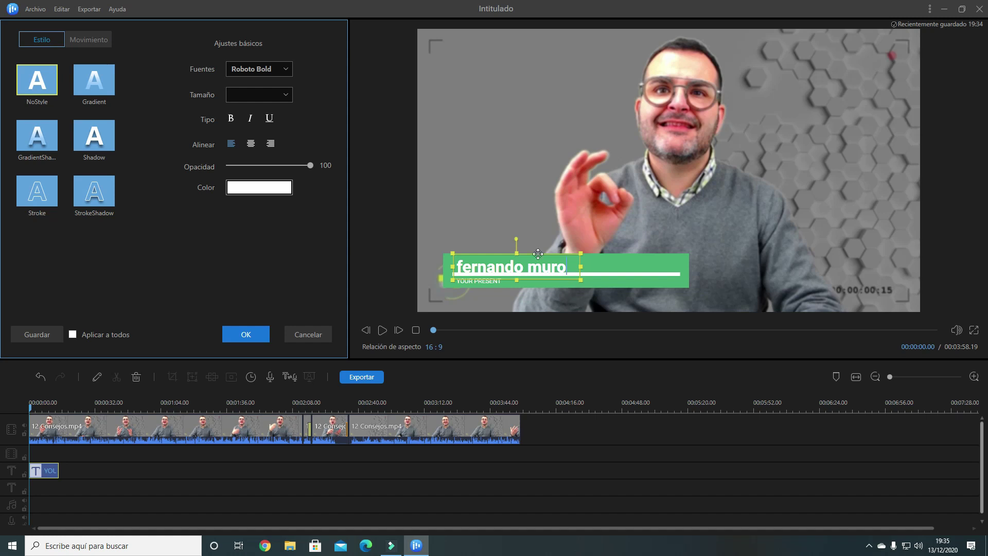
Try the Showcard Gothic font on the name line and set its font to Sitka Display.
left_click(285, 69)
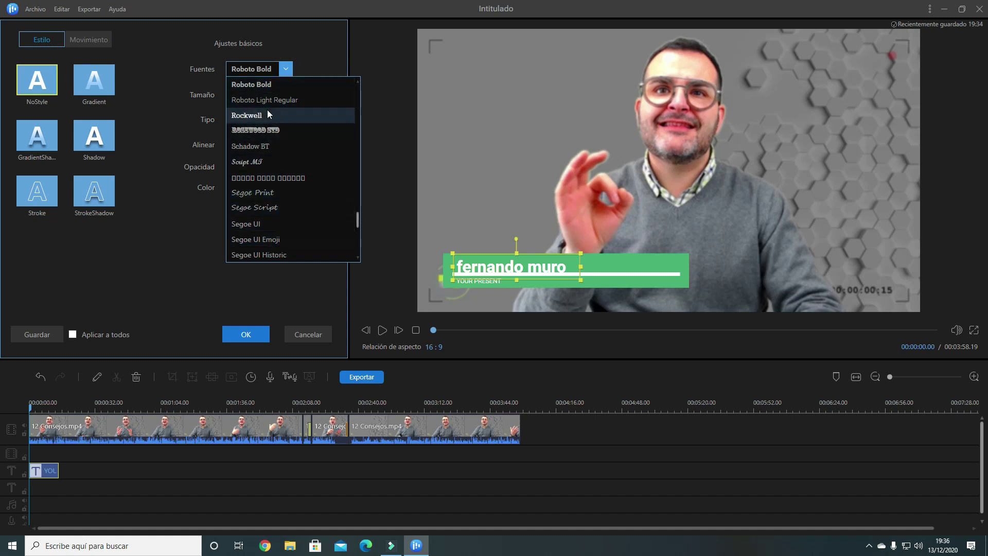
scroll(268, 109, "down", 2)
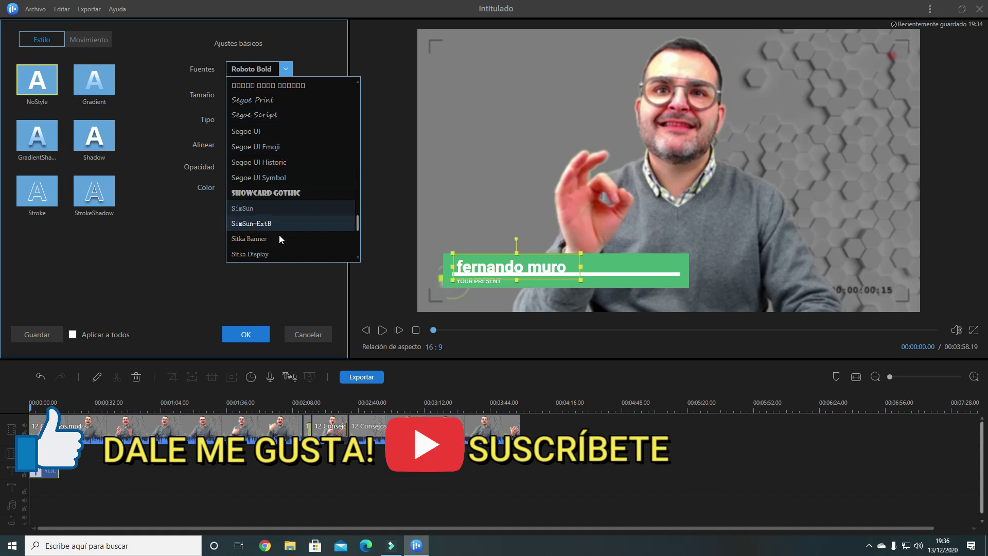
left_click(287, 193)
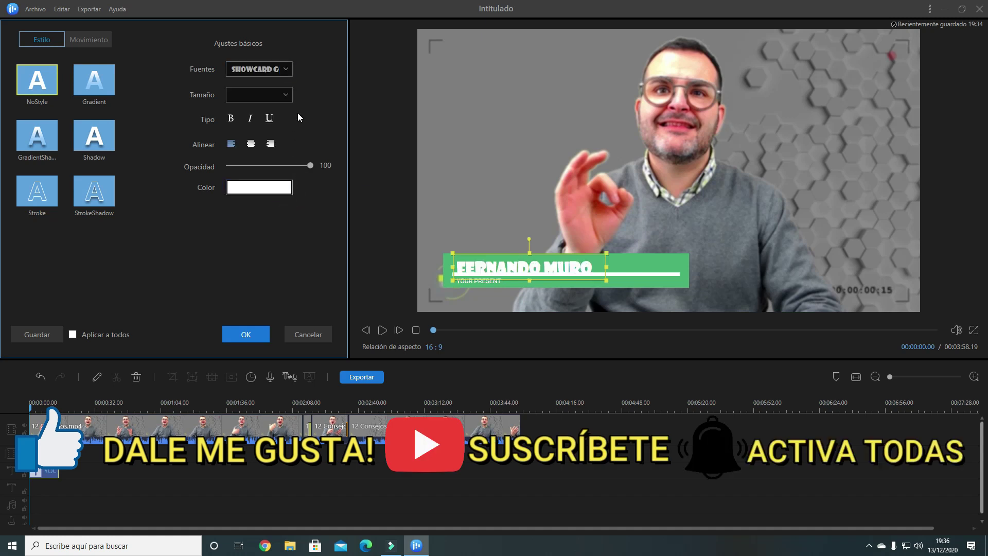
left_click(286, 69)
left_click(264, 146)
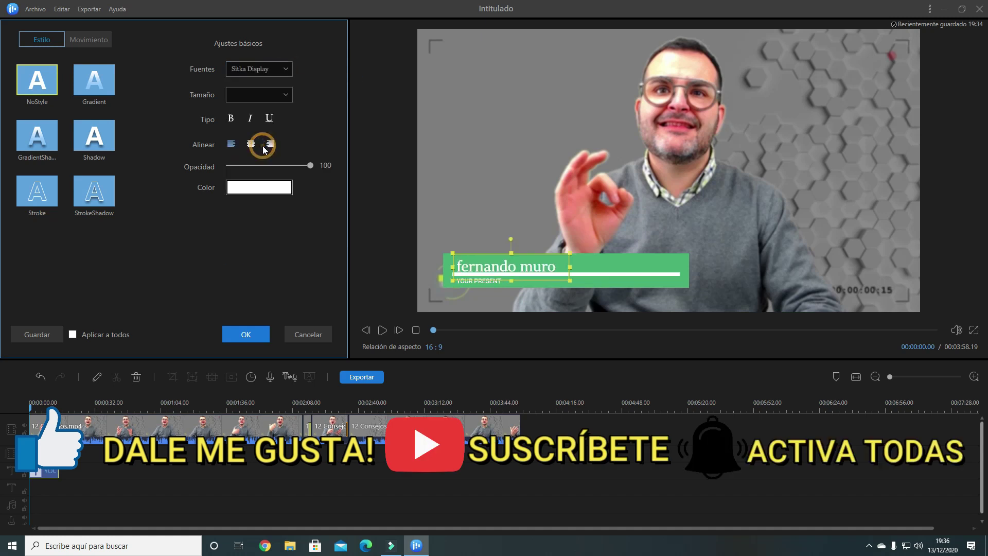
Try the Shadow, gradient-shadow, Stroke and StrokeShadow styles on the name line and return it to NoStyle.
left_click(100, 135)
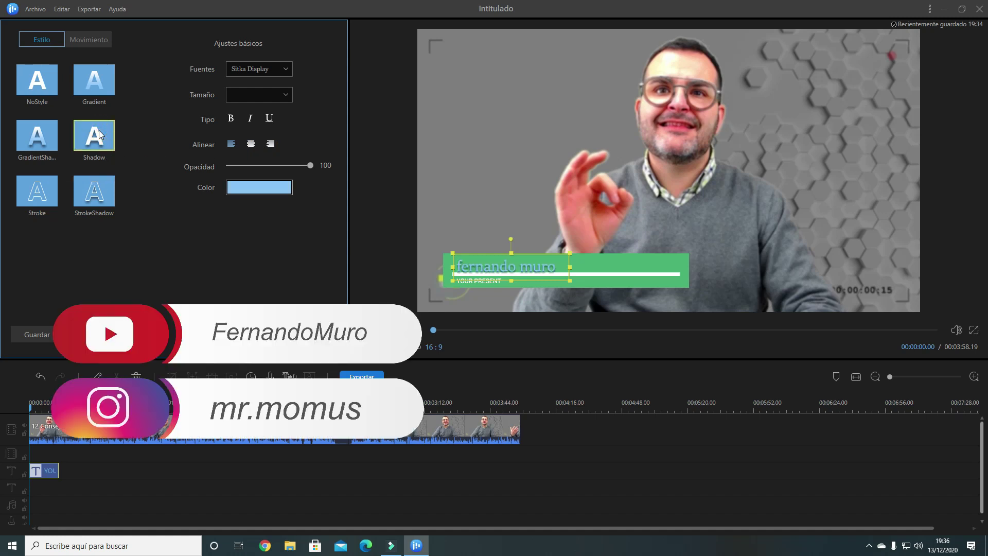
left_click(46, 144)
left_click(32, 197)
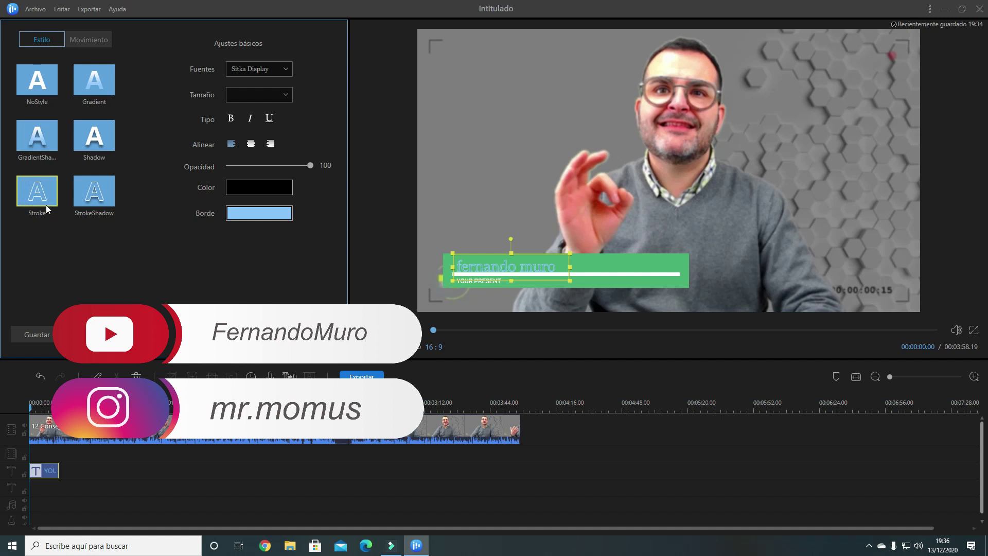
left_click(102, 200)
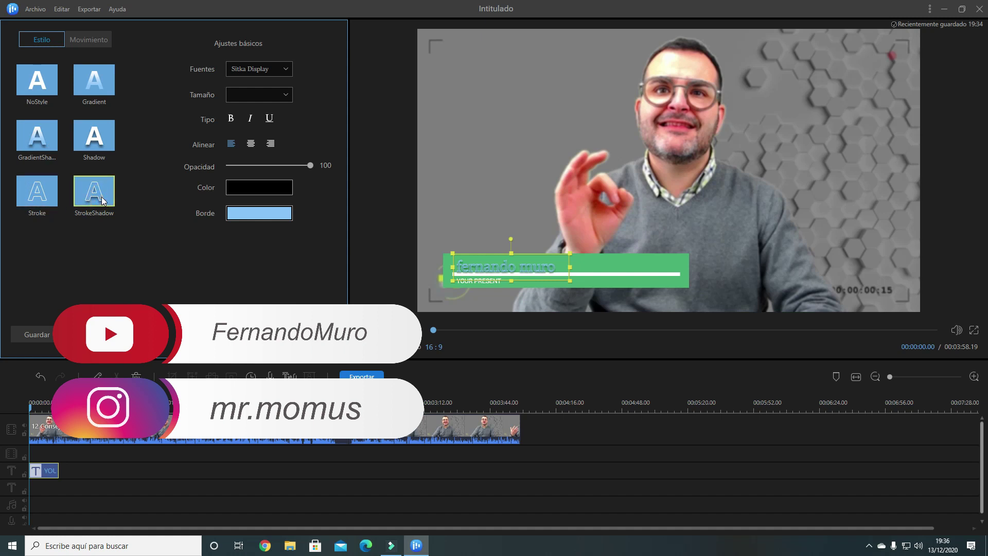
left_click(40, 84)
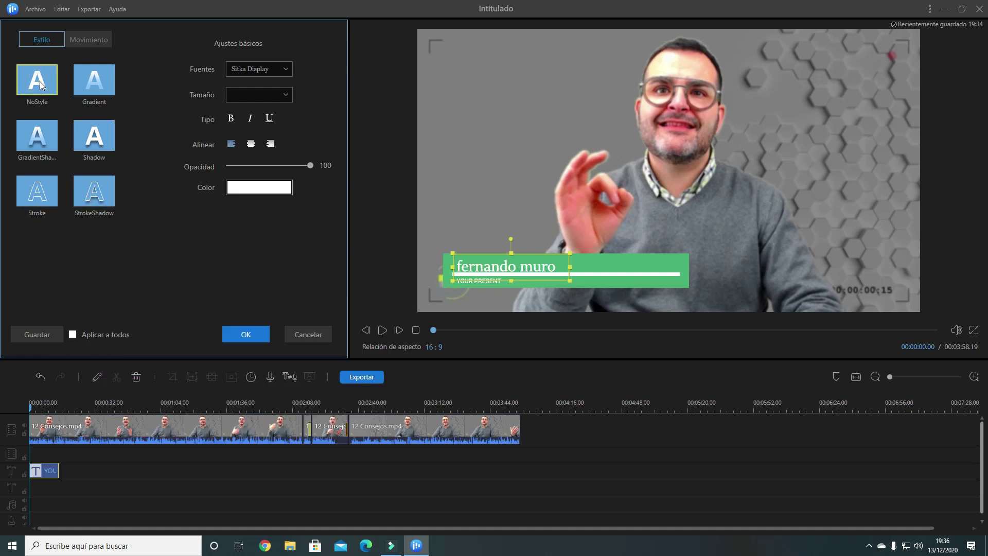
Set the name line's color to red and reshape its text box to be narrower and taller.
left_click(260, 193)
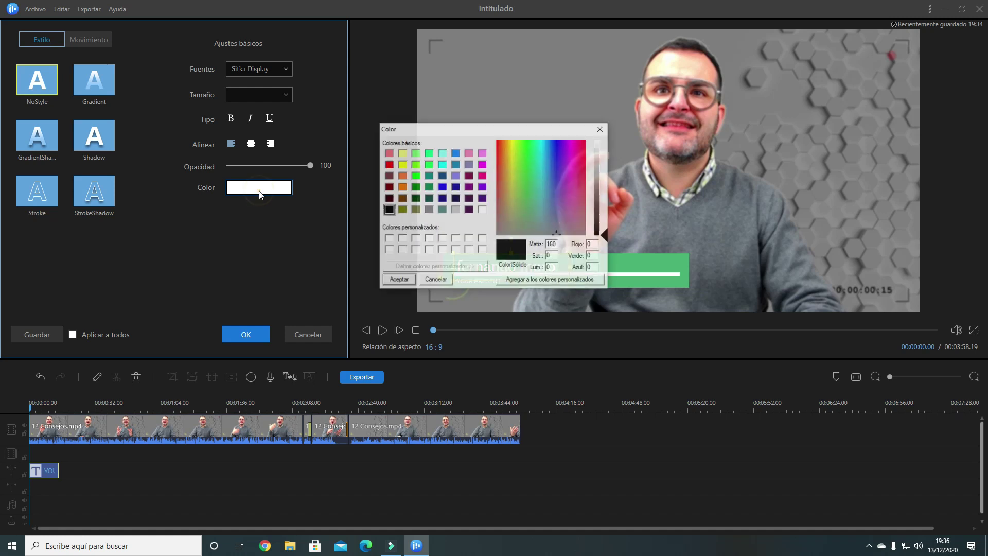
left_click(388, 165)
left_click(399, 280)
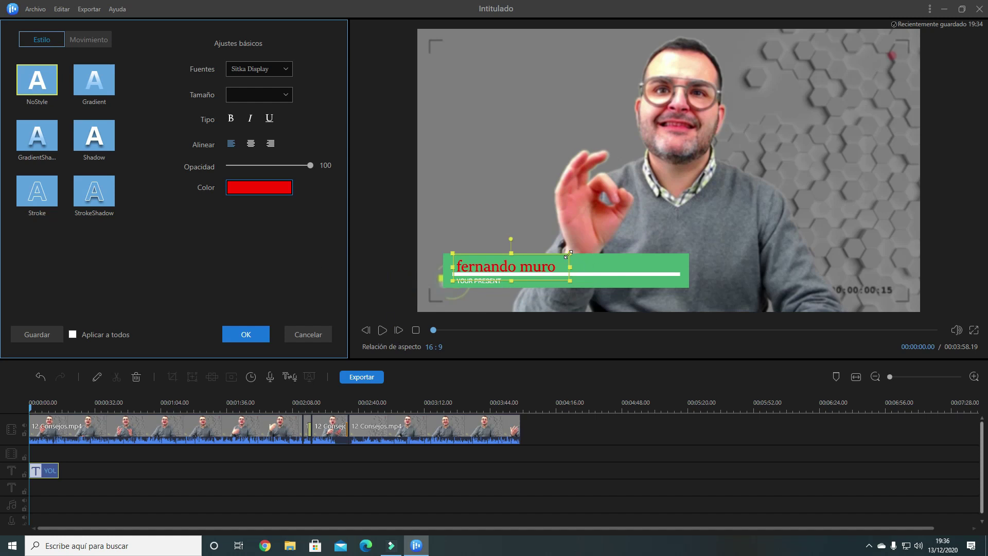
left_click_drag(569, 255, 531, 243)
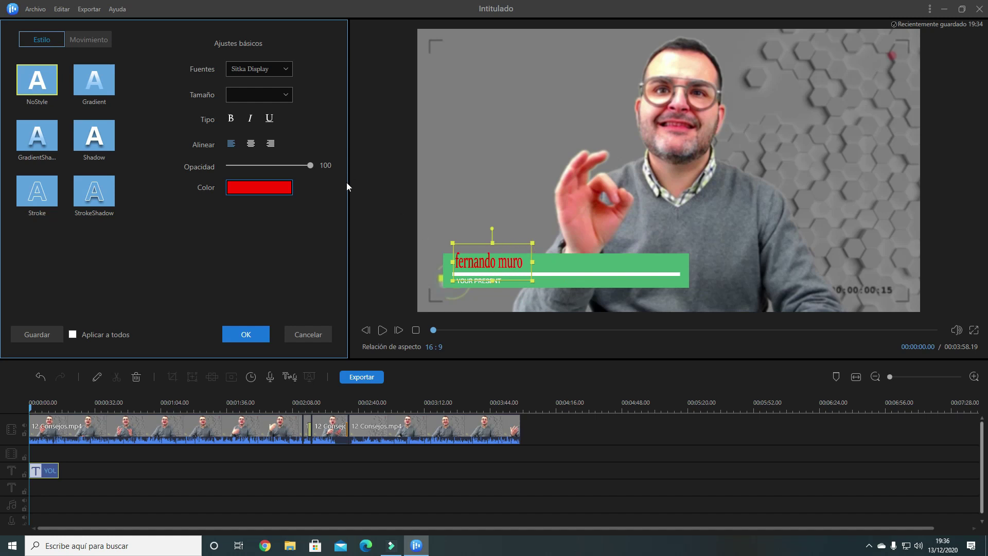
Try font sizes 150 and 80 on the name line, set it to 64, and shrink its box above the white line.
left_click(287, 99)
scroll(254, 177, "down", 5)
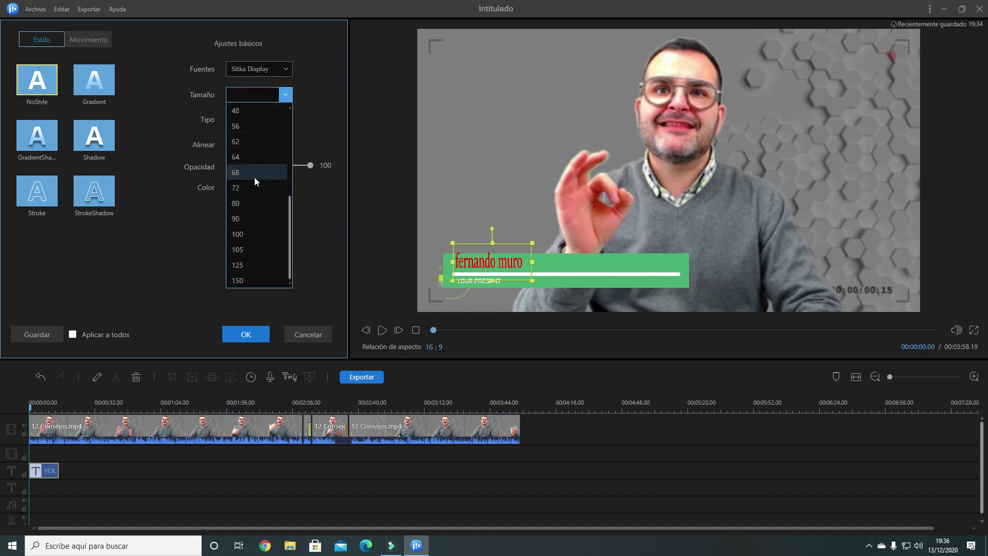
left_click(241, 279)
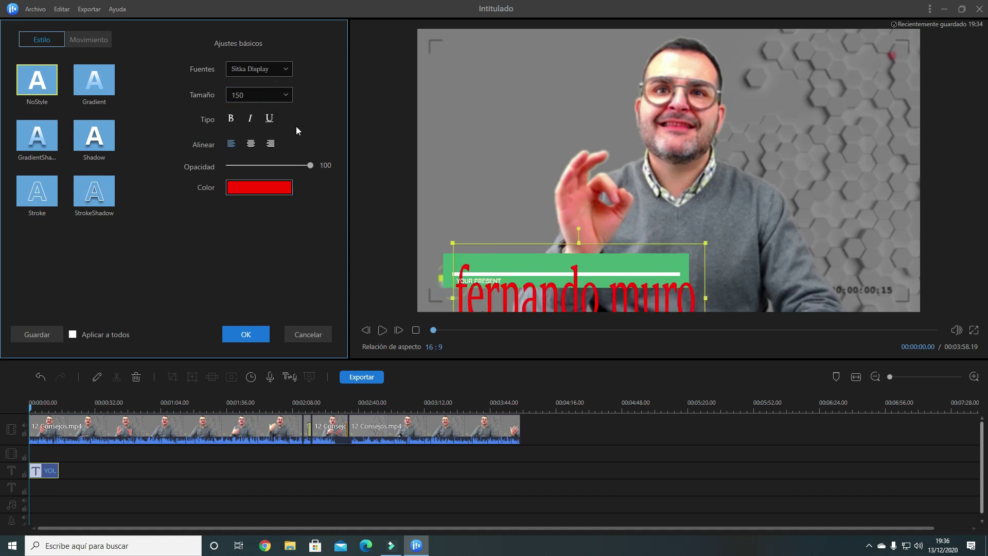
left_click(286, 95)
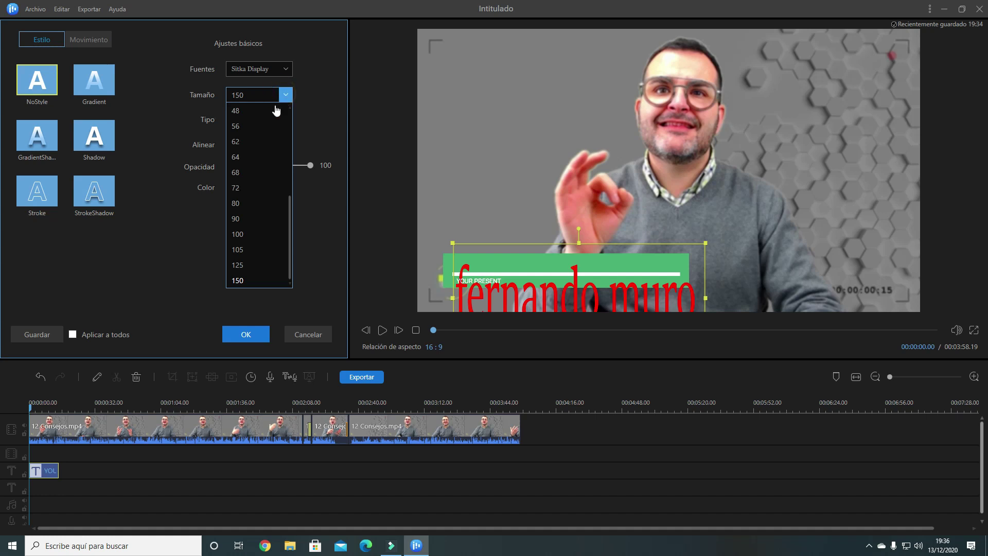
left_click(247, 208)
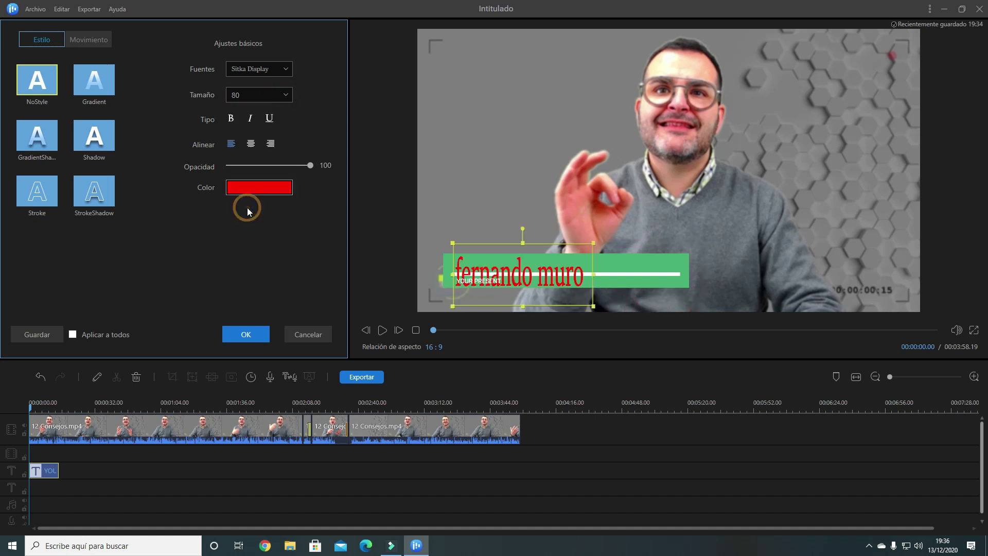
left_click(283, 93)
left_click(260, 157)
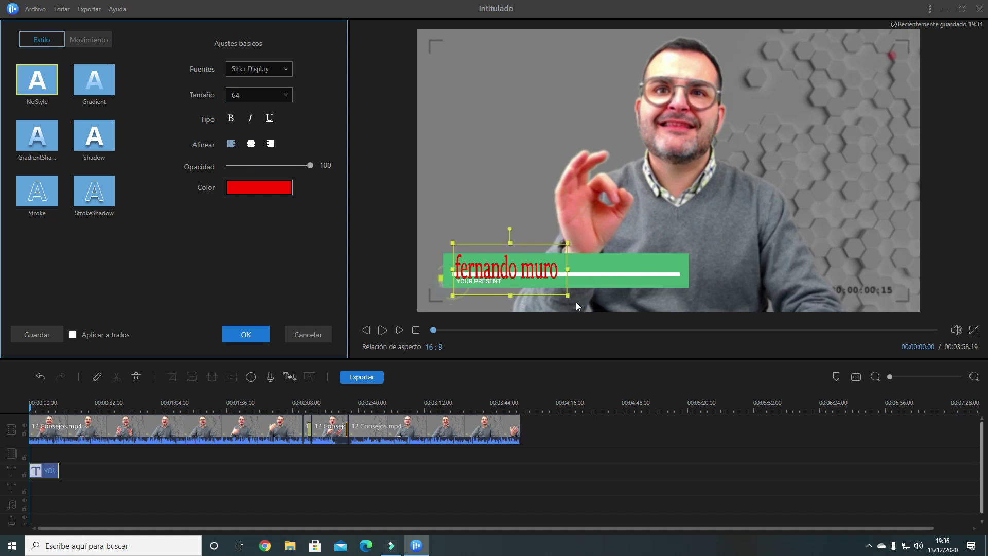
left_click_drag(569, 297, 552, 281)
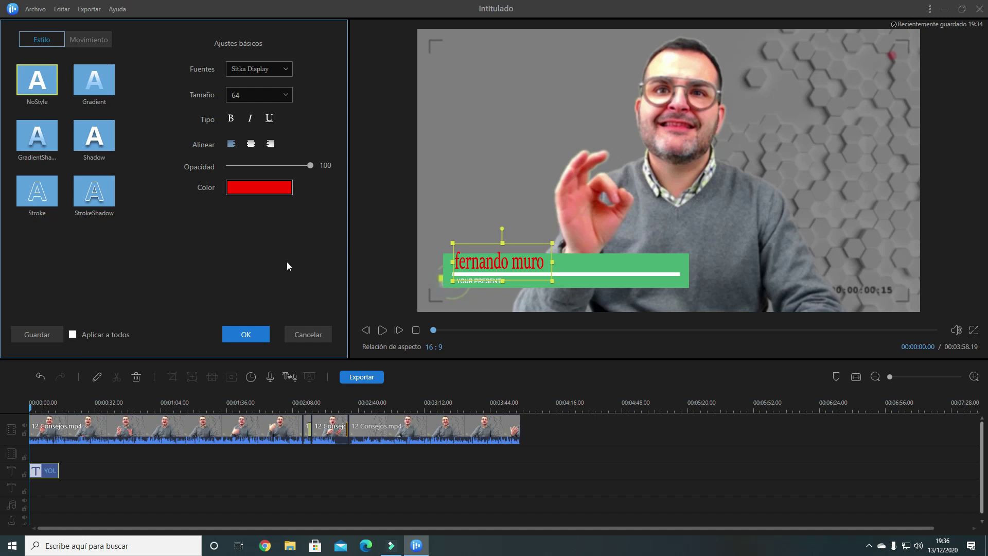
left_click(632, 262)
mouse_move(648, 263)
left_mouse_down()
mouse_move(771, 170)
mouse_move(708, 242)
mouse_move(671, 262)
mouse_move(636, 262)
mouse_move(660, 262)
mouse_move(646, 262)
mouse_move(747, 128)
mouse_move(686, 249)
mouse_move(648, 264)
left_mouse_up()
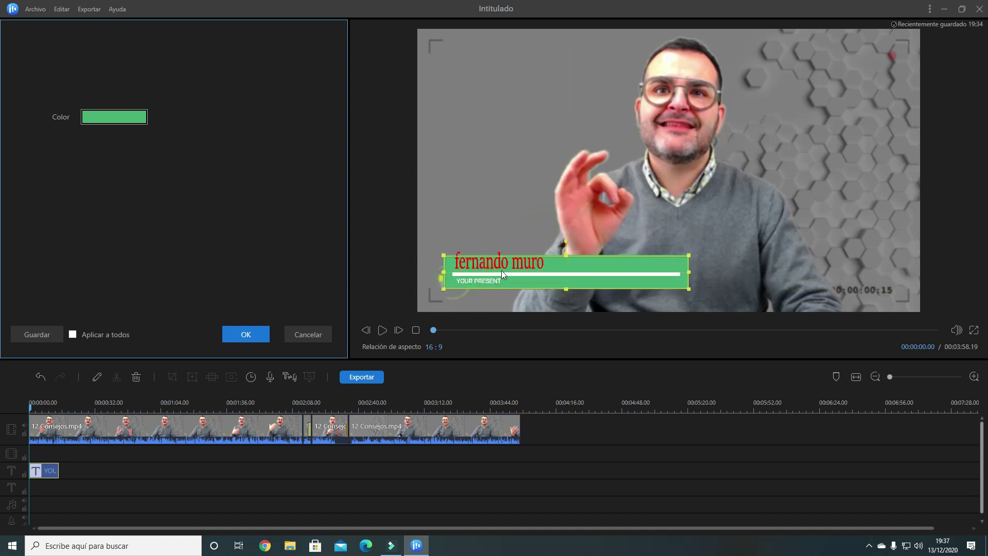
left_click(303, 339)
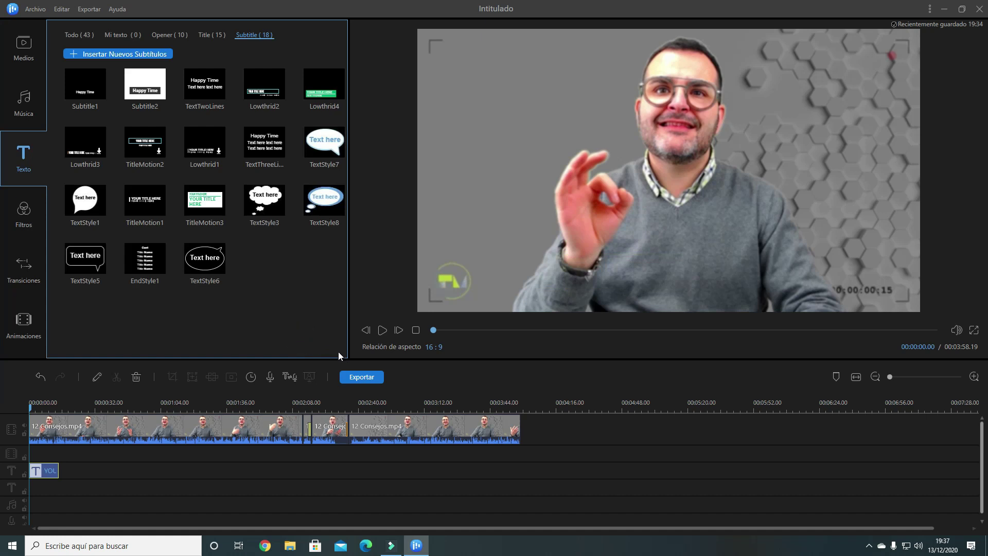
Reopen the subtitle's settings and change its green background bar to yellow.
double_click(49, 472)
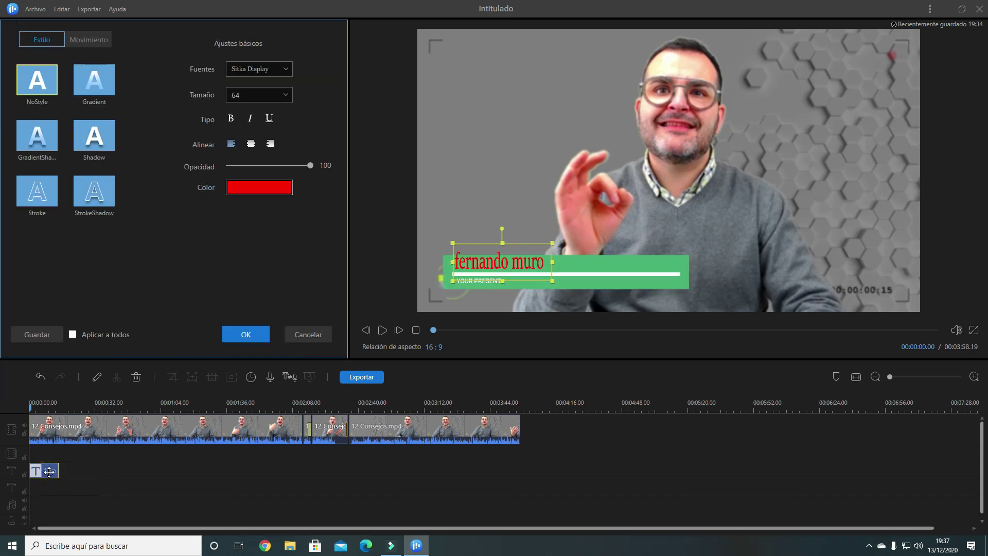
left_click(667, 286)
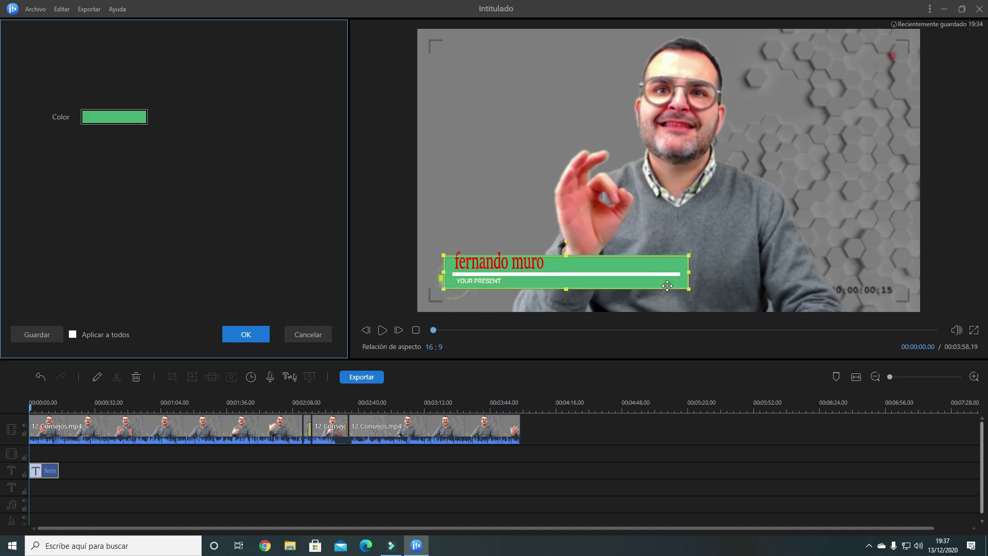
left_click(125, 122)
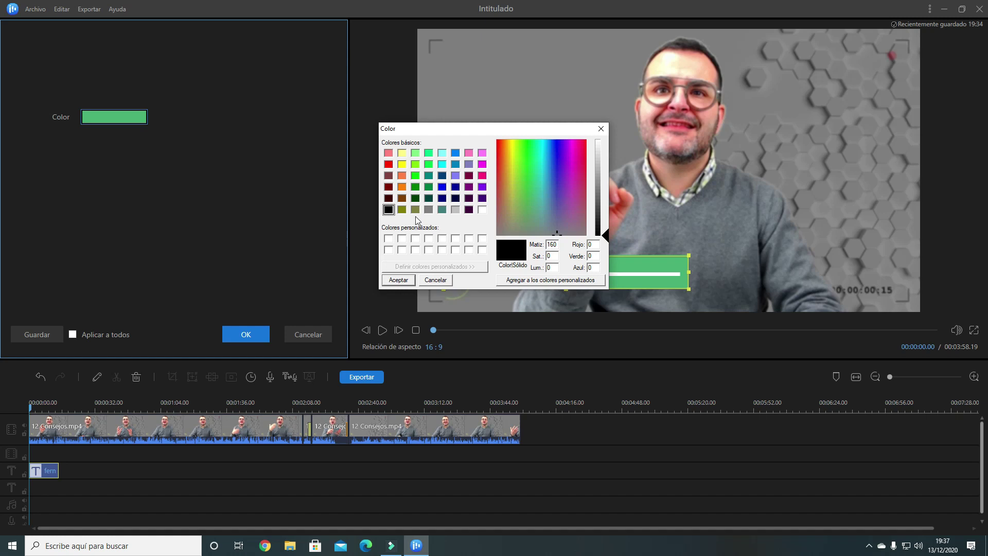
left_click(401, 164)
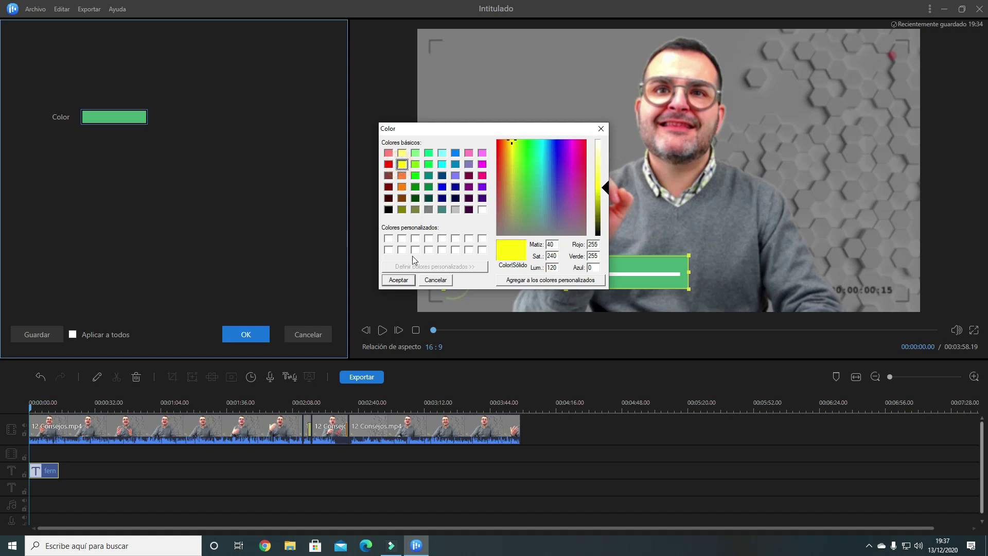
left_click(399, 281)
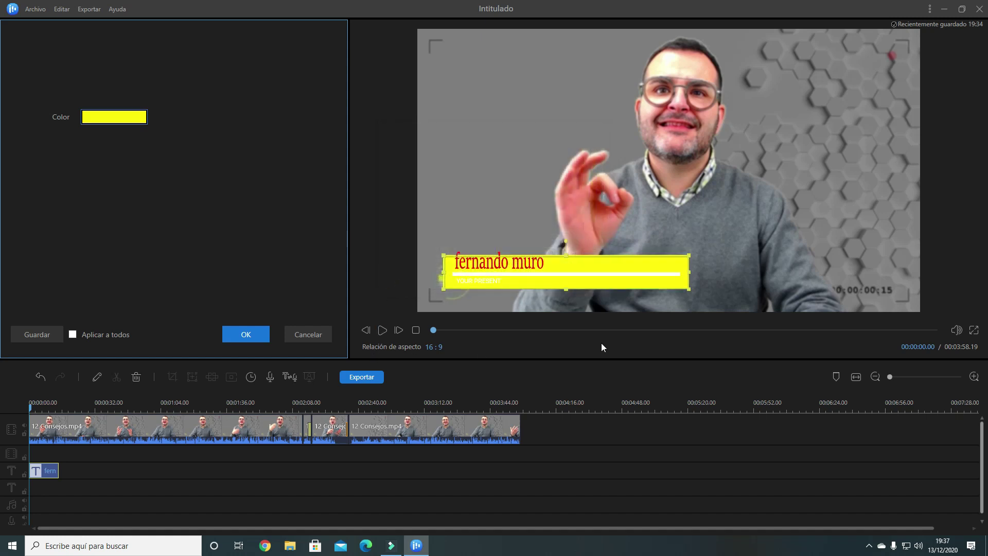
Move the subtitle's white divider line off the yellow bar, up to about the presenter's chin height.
left_click_drag(602, 285, 588, 157)
left_click(601, 273)
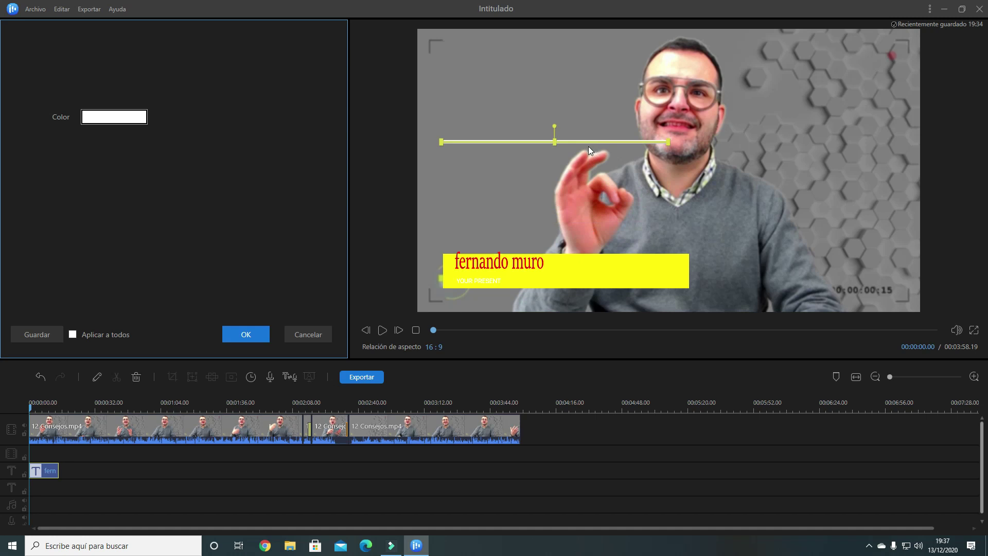
Change the subtitle's divider line to black, move it back onto the yellow bar under the name, and apply the changes.
left_click(117, 124)
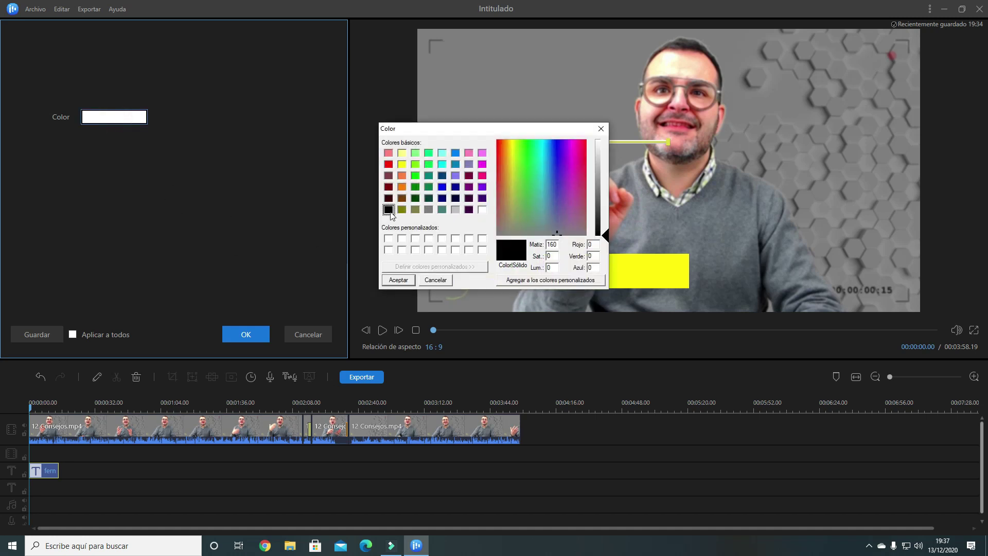
left_click(398, 279)
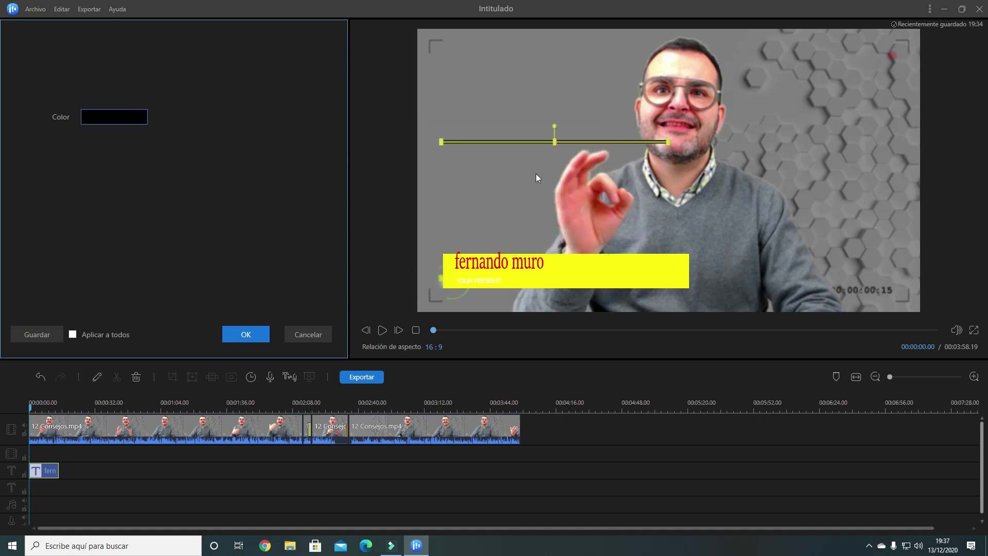
left_click_drag(538, 141, 548, 276)
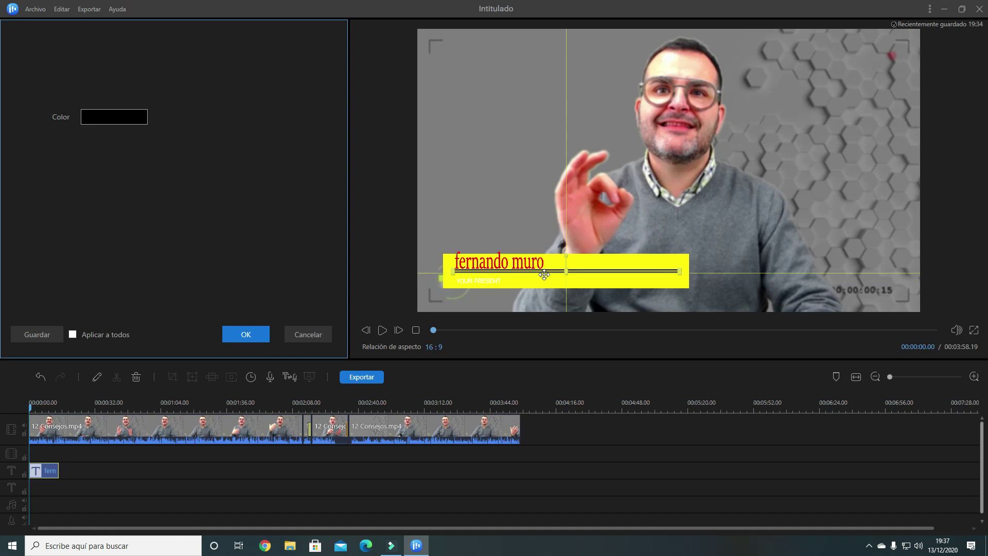
left_click(255, 332)
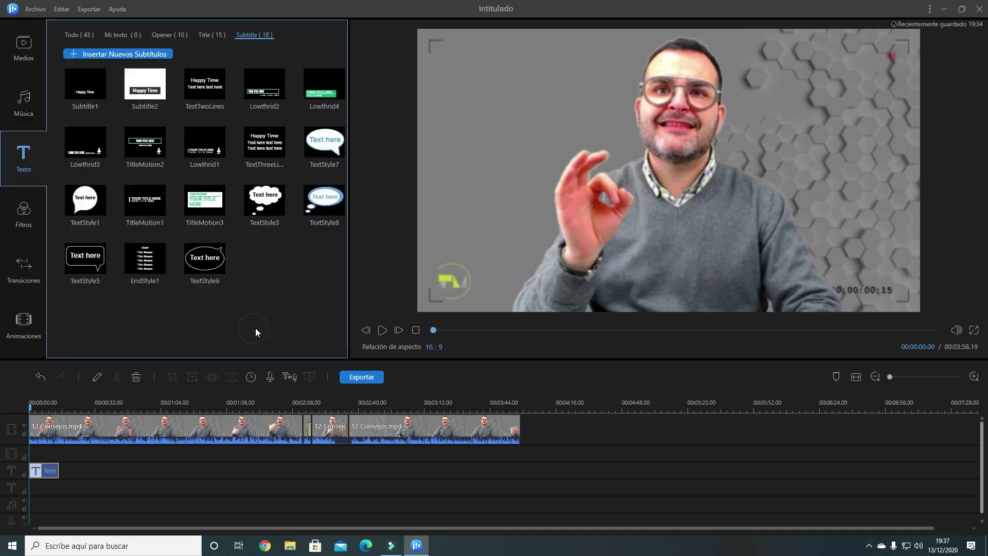
Extend the name subtitle on the timeline to about 00:02:09 and check how it looks at about 00:01:21.
double_click(42, 469)
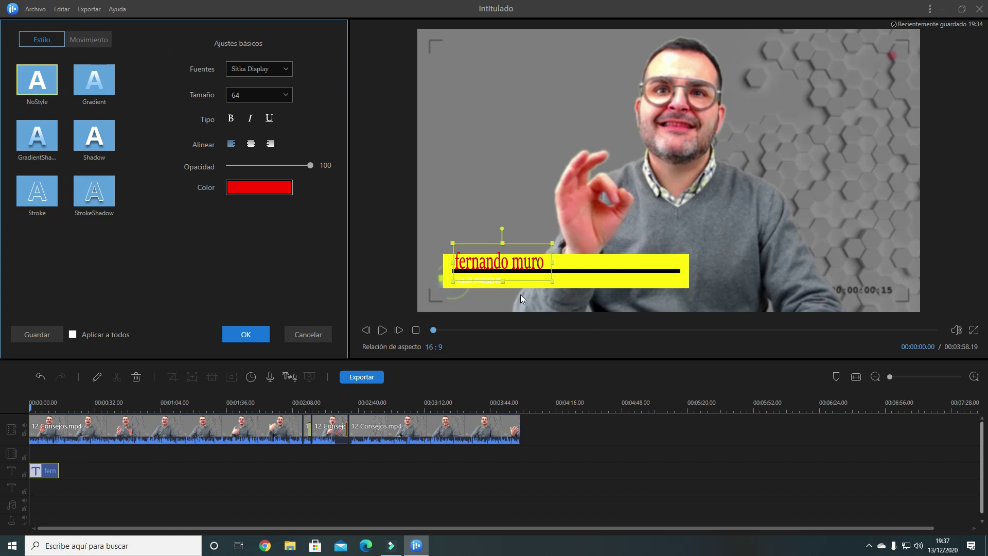
left_click(308, 334)
left_click(59, 472)
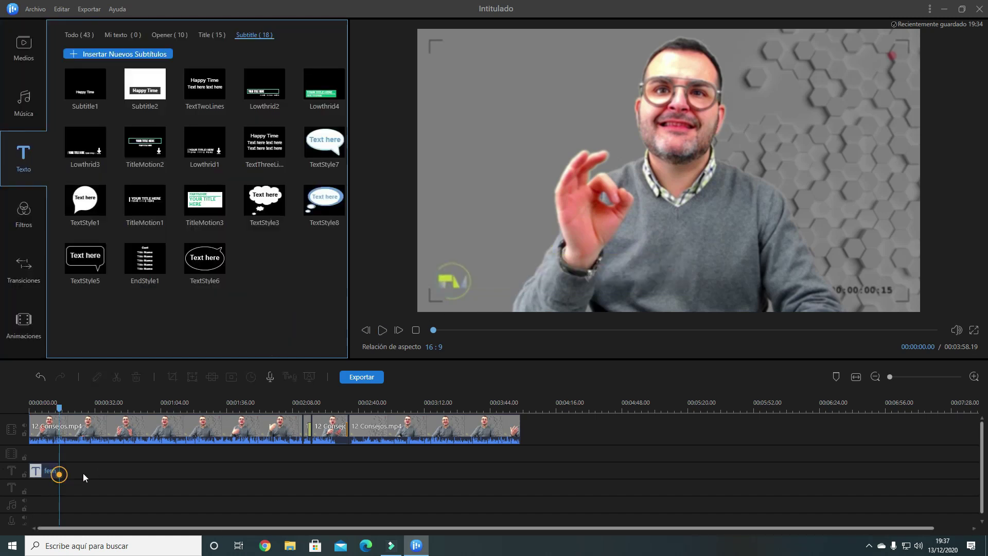
left_click_drag(58, 472, 293, 470)
left_click(294, 407)
left_click_drag(289, 408, 201, 415)
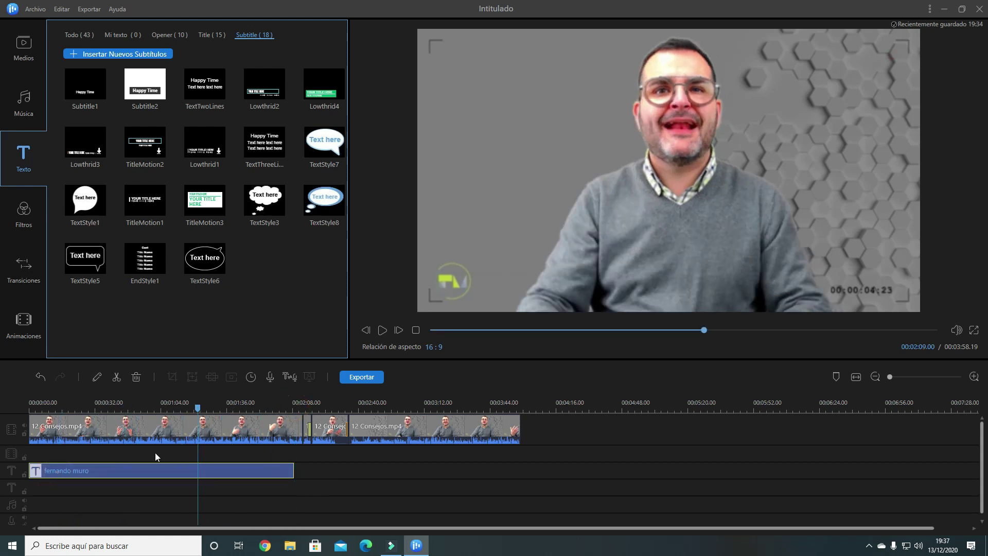
double_click(80, 473)
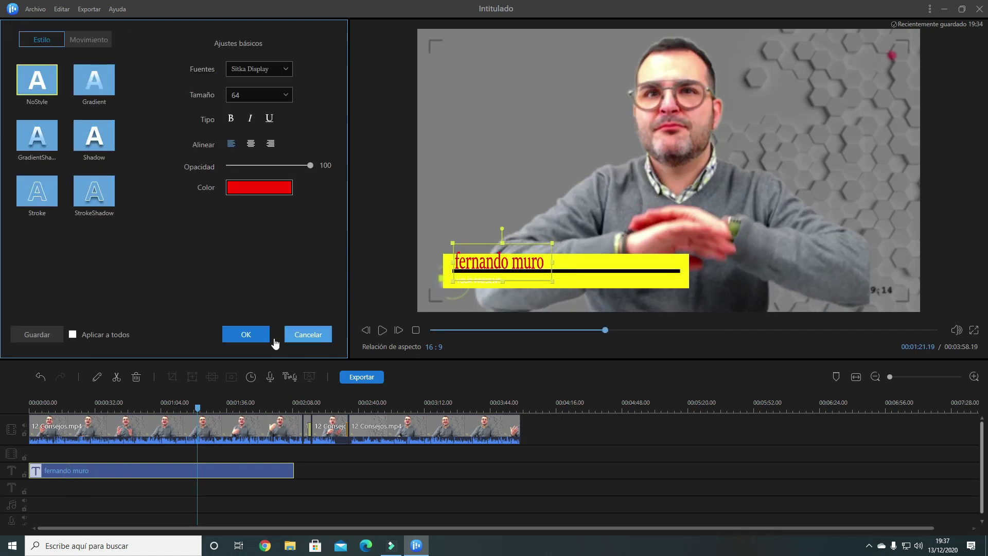
left_click(257, 337)
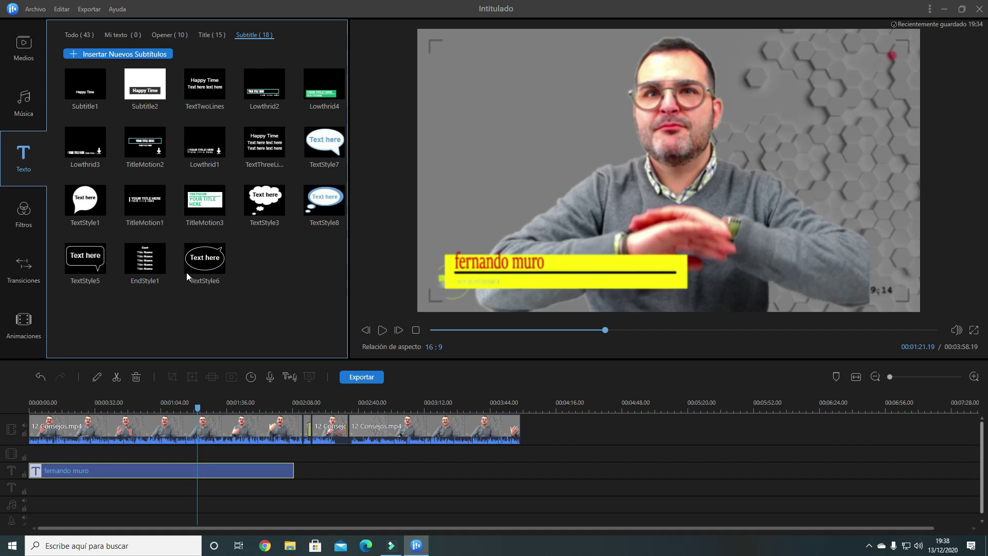
Place the Microwave sound effect on the music track at about 00:00:06, trim its end slightly and open its audio settings.
left_click(33, 99)
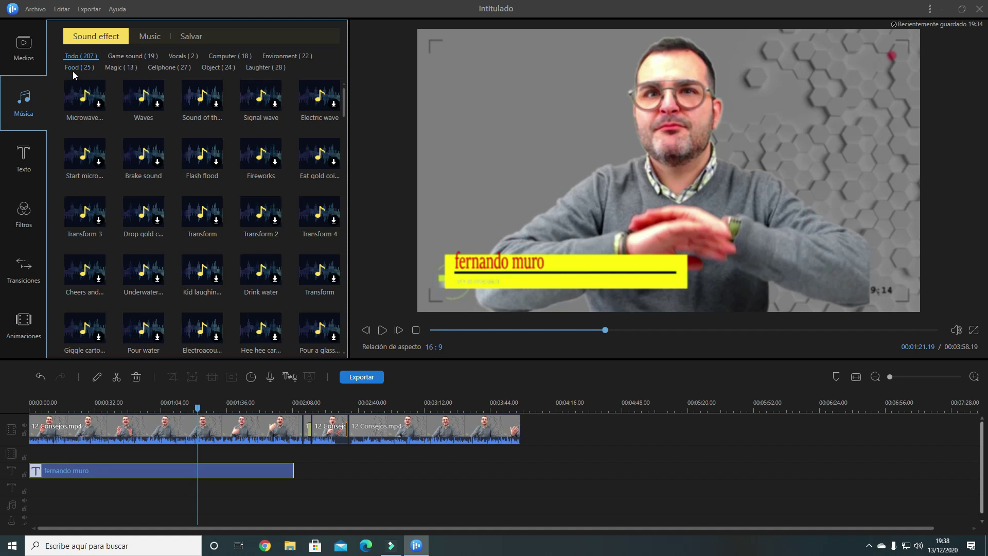
left_click(100, 106)
left_click_drag(92, 111, 42, 498)
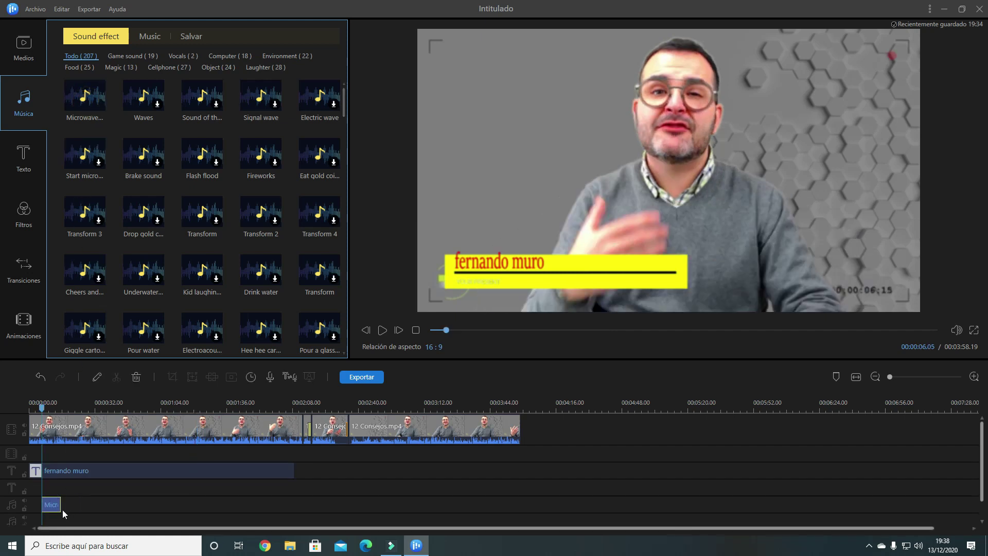
scroll(63, 509, "down", 2)
left_click(61, 482)
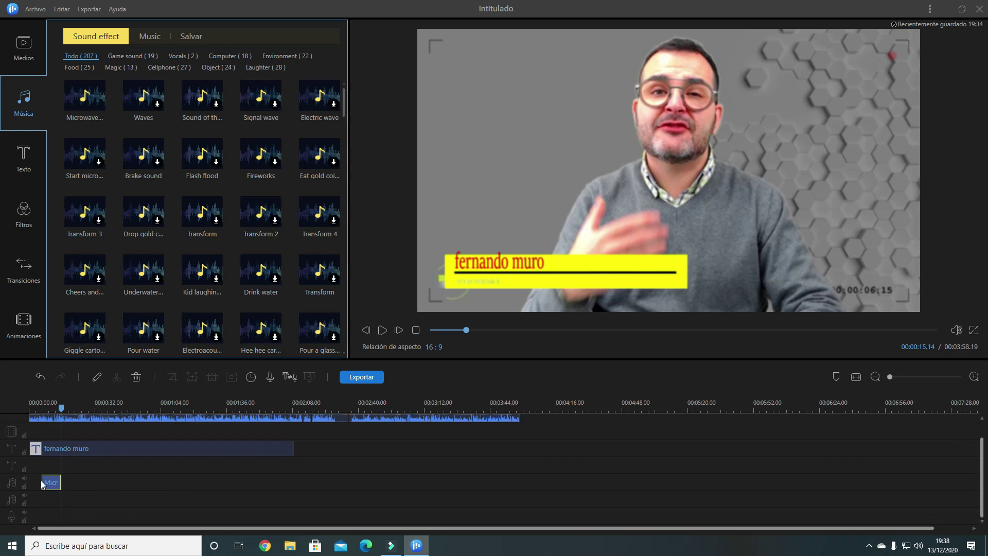
left_click(42, 483)
left_click_drag(58, 481, 56, 483)
double_click(52, 483)
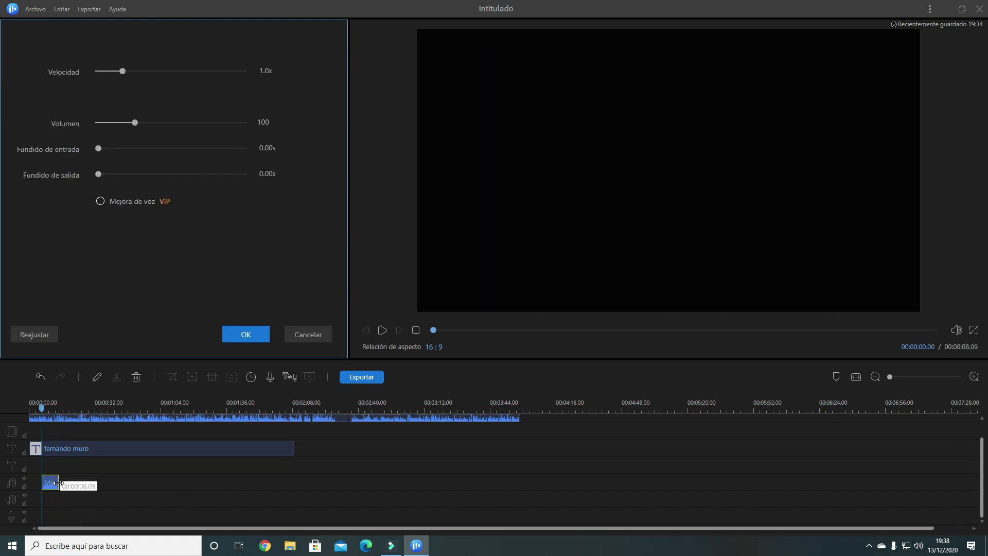
Move the sound effect to about 00:01:23 on the timeline and delete it.
left_click_drag(49, 483, 214, 482)
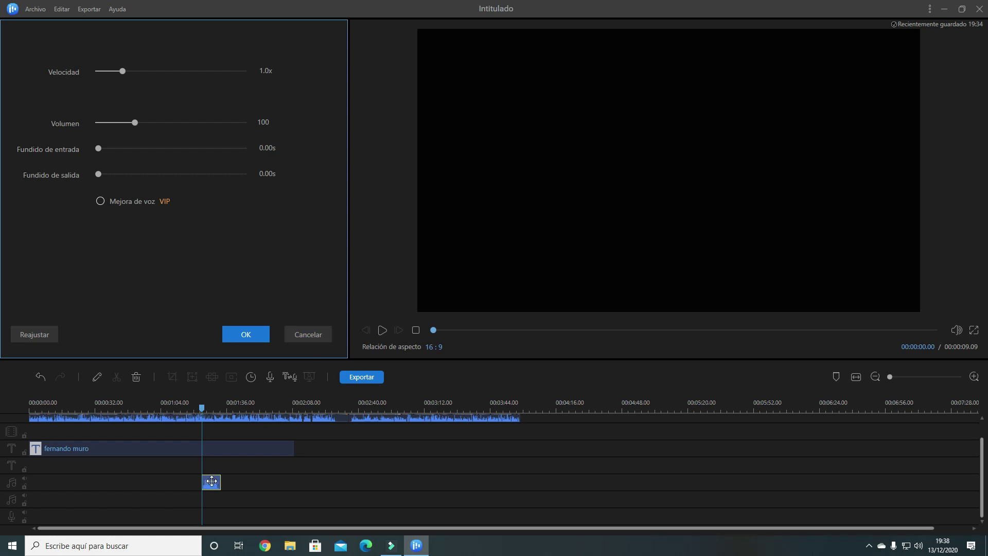
right_click(211, 481)
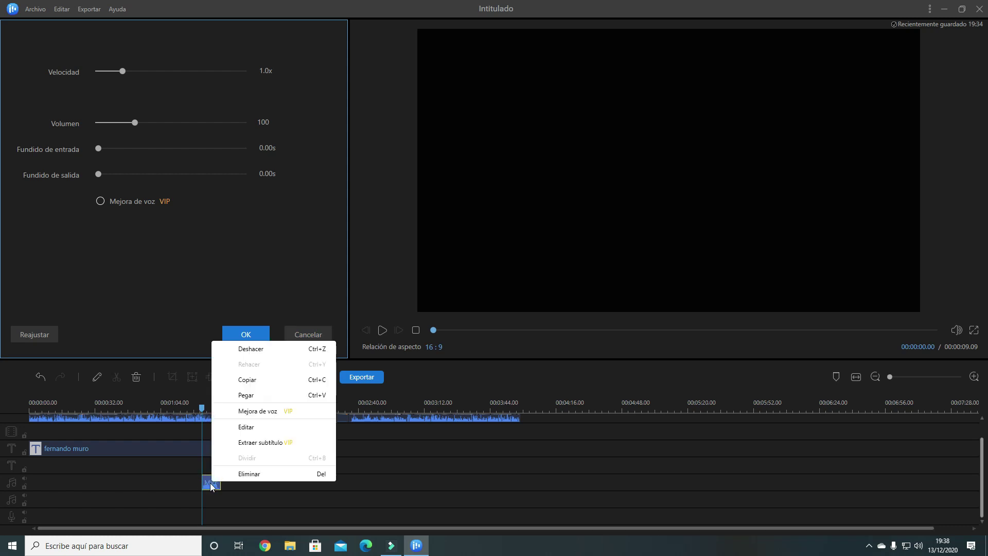
left_click(268, 475)
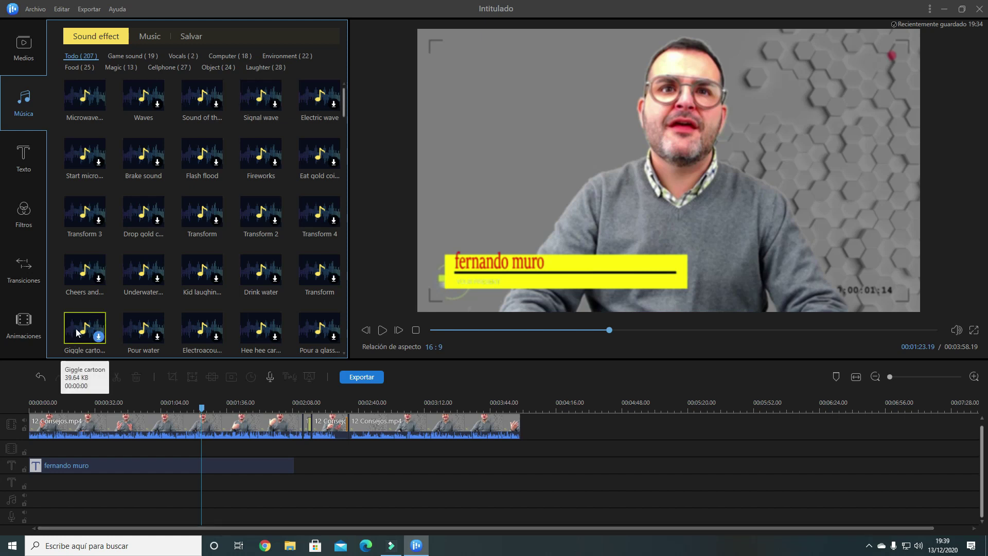
Preview the gray film countdown animation and place it on the overlay track at the start of the timeline.
left_click(28, 322)
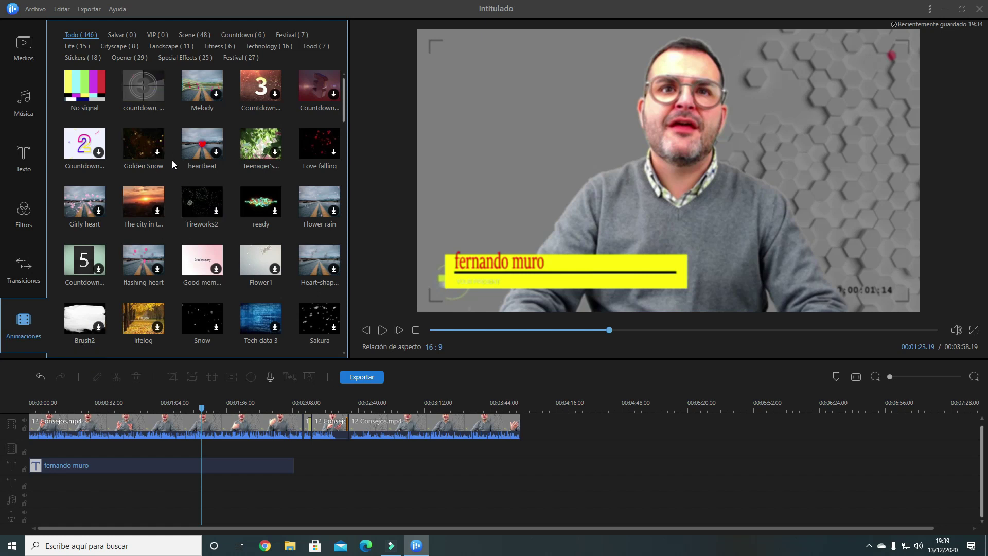
left_click(143, 86)
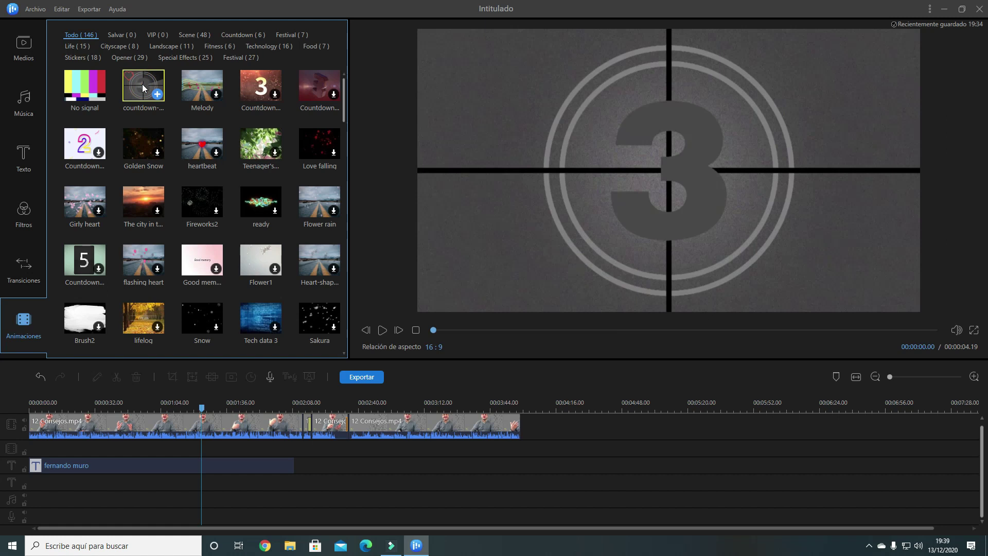
left_click(382, 330)
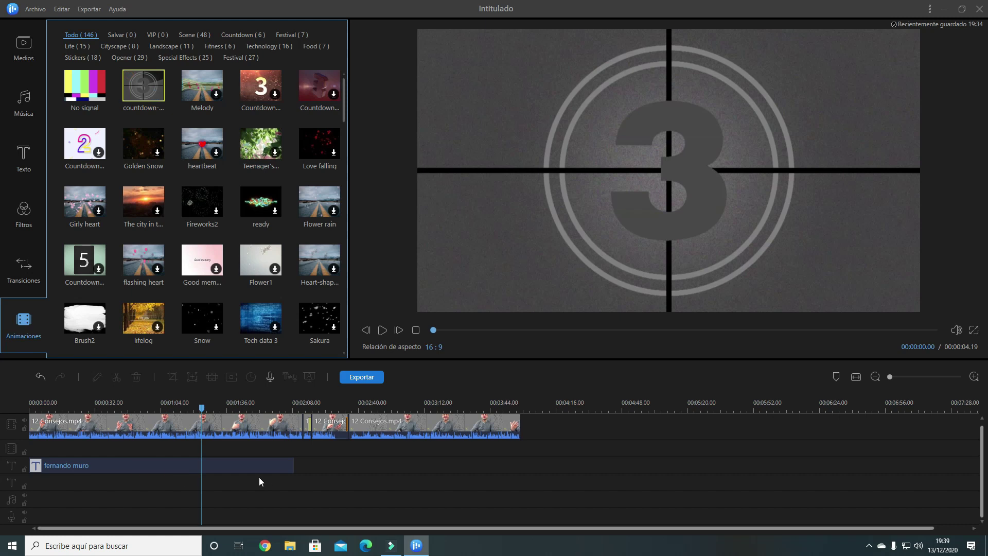
left_click(428, 426)
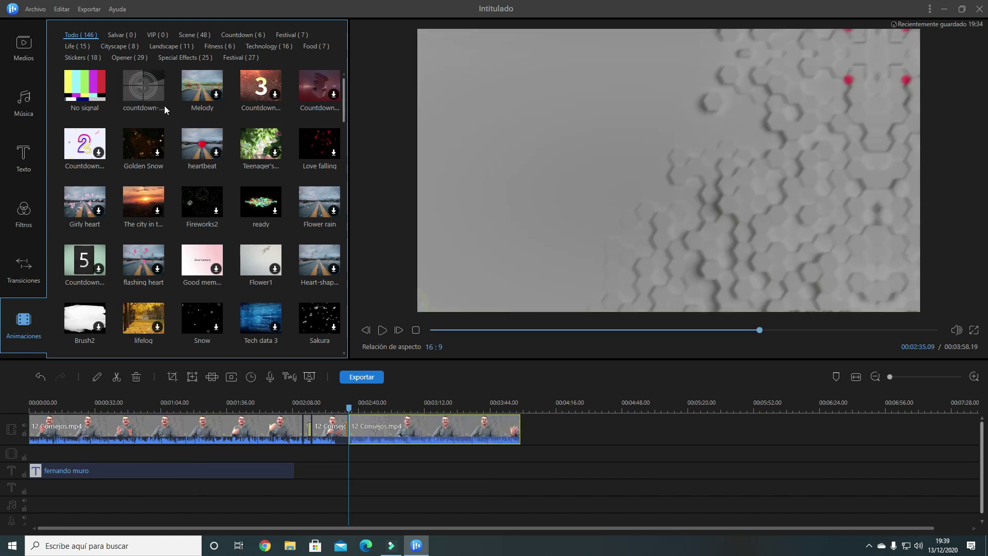
left_click_drag(142, 97, 34, 457)
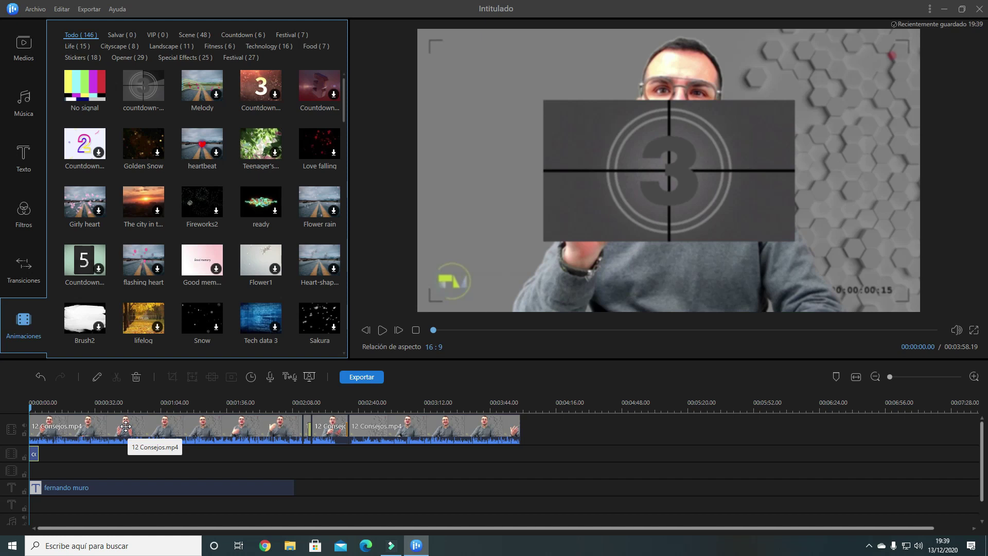
Move the long first 12 Consejos clip behind the two short clips, to start at about 00:00:22, and select the countdown overlay.
left_click(35, 454)
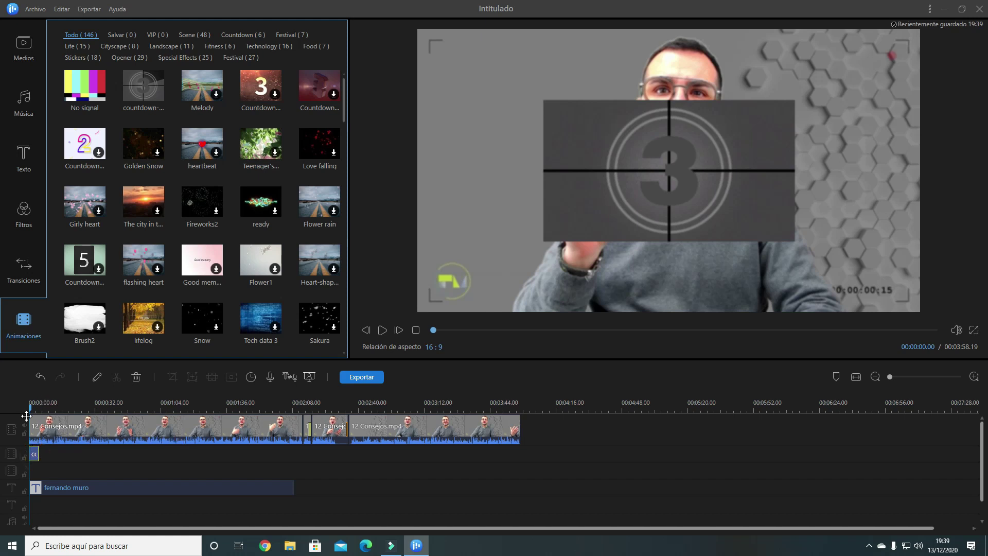
left_click_drag(49, 431, 98, 429)
left_click(72, 455)
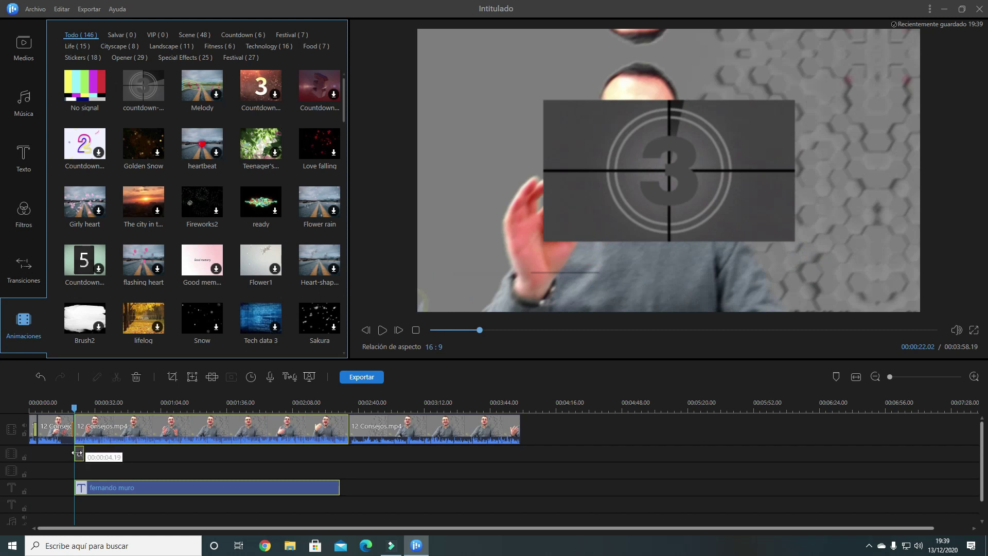
left_click(78, 453)
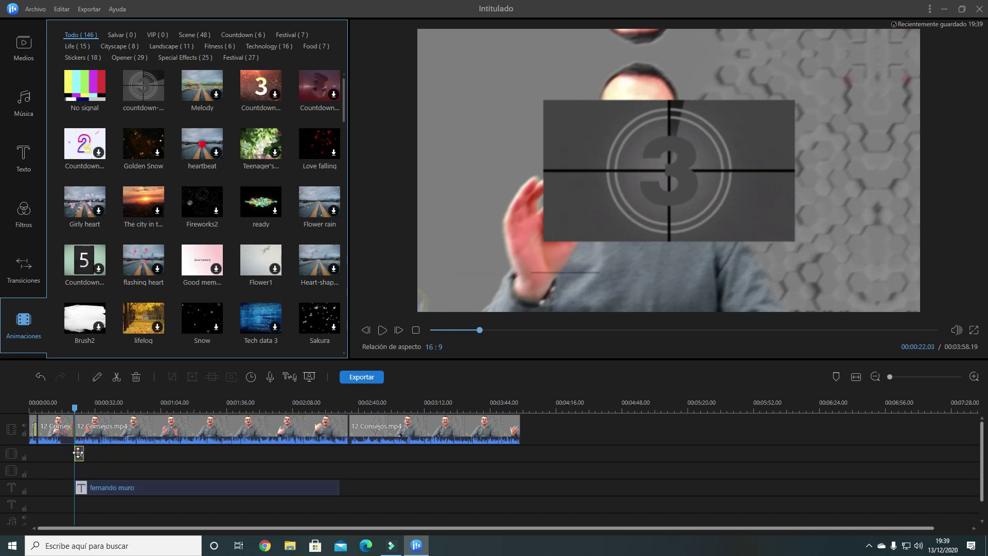
Delete the countdown overlay and the long 12 Consejos clip beginning at about 00:00:22.
right_click(124, 425)
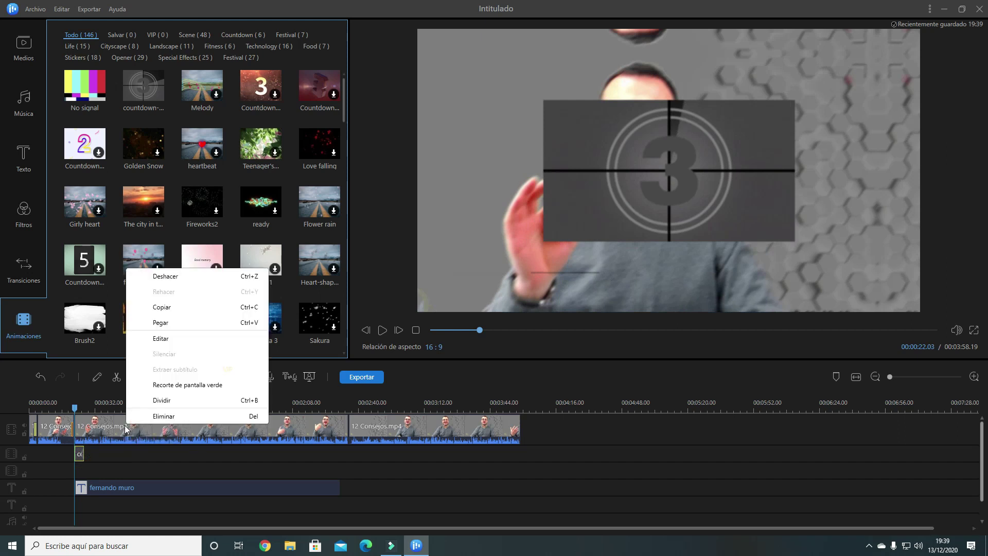
left_click(164, 419)
right_click(155, 436)
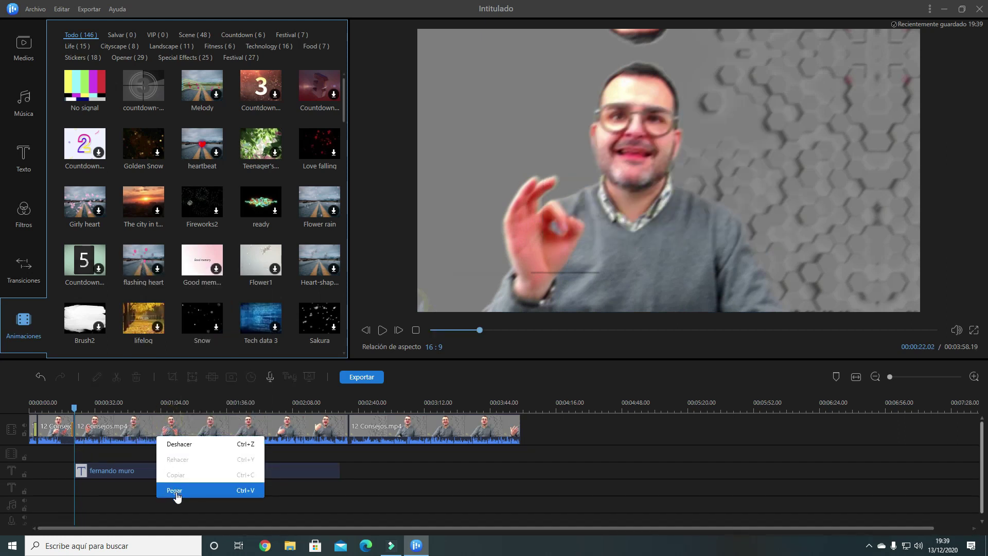
left_click(120, 429)
right_click(111, 432)
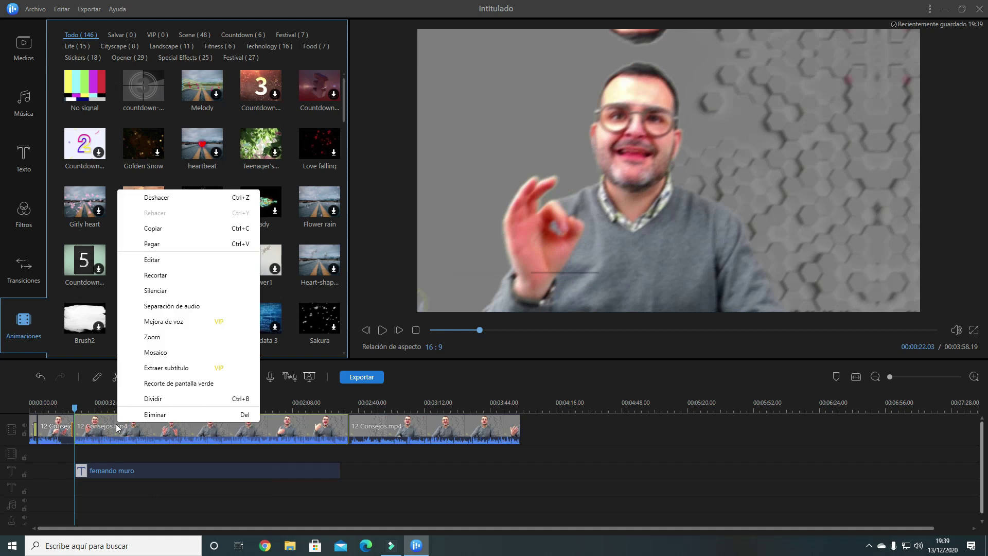
left_click(154, 417)
Delete the last 12 Consejos clip and the short clip before it from the video track.
right_click(202, 426)
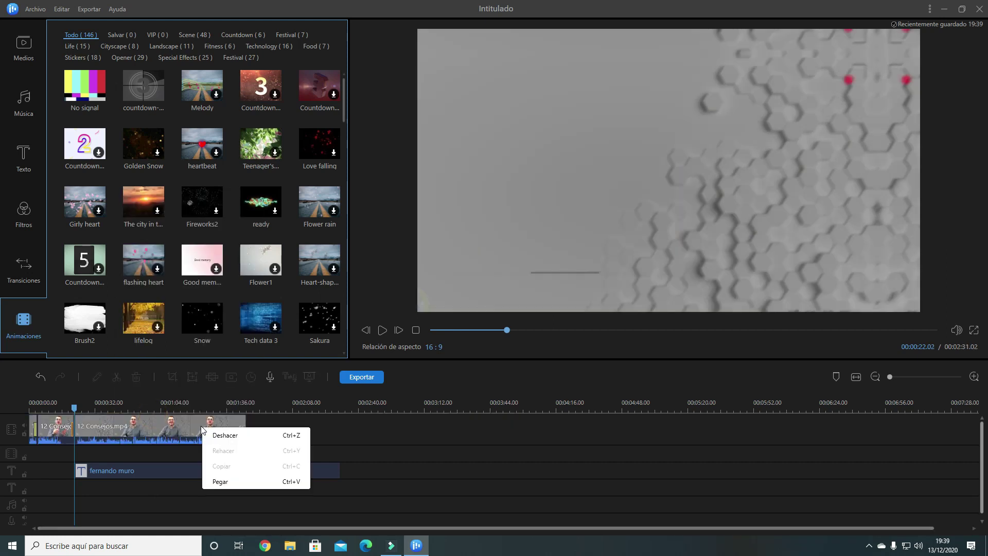
left_click(228, 479)
right_click(117, 433)
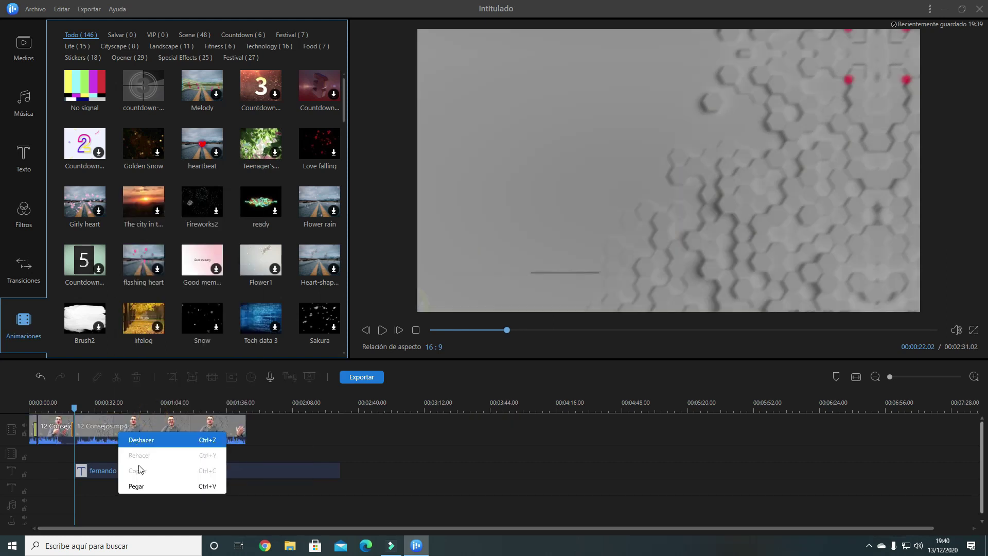
left_click(96, 428)
right_click(102, 425)
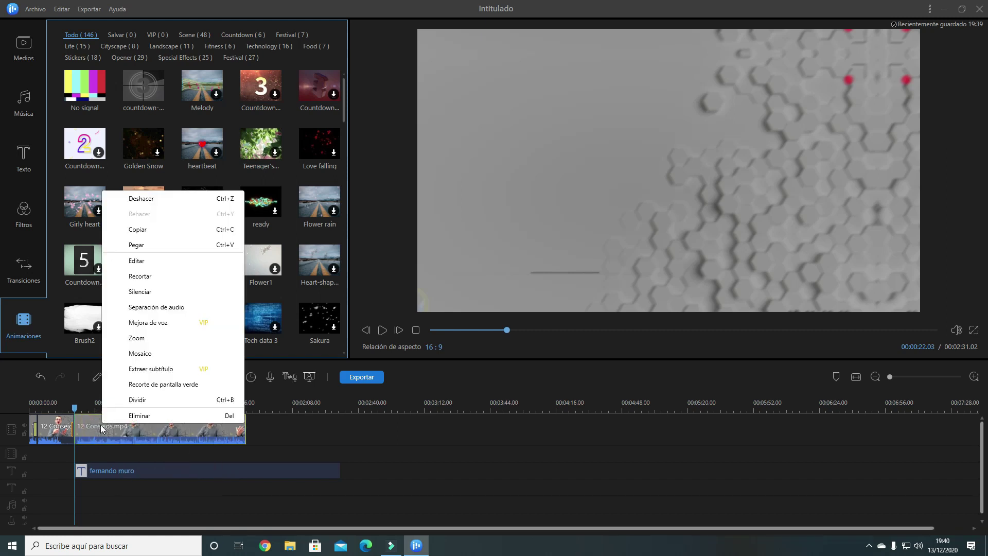
left_click(149, 416)
right_click(51, 423)
left_click(51, 423)
right_click(51, 423)
left_click(93, 417)
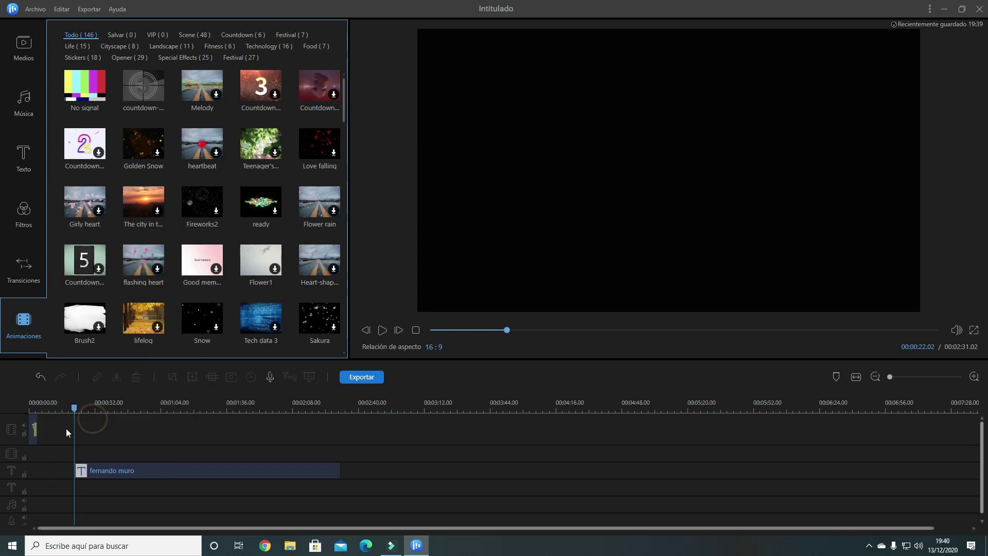
Lengthen the remaining first video clip to about 22 seconds and delete it from the timeline.
left_click(32, 417)
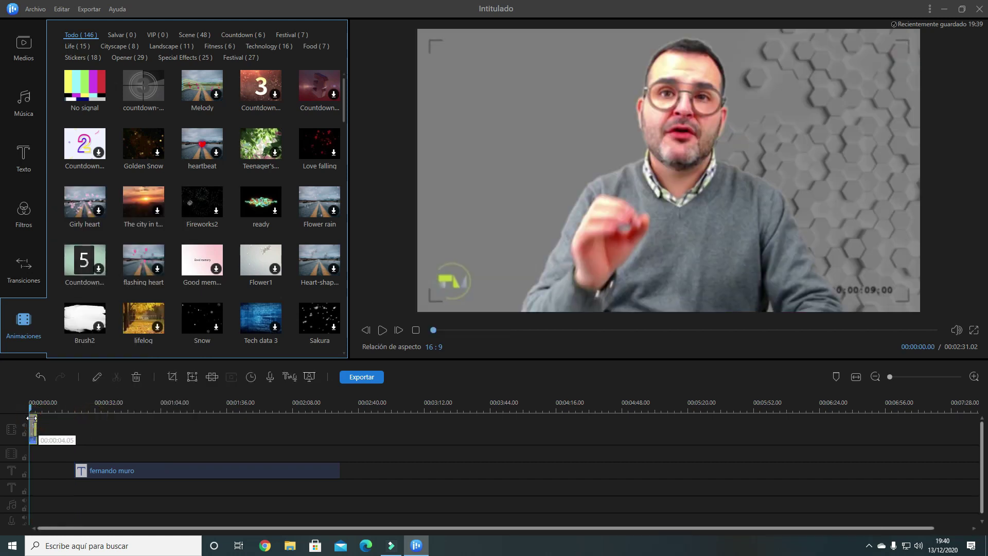
left_click_drag(33, 423, 74, 424)
left_click(51, 425)
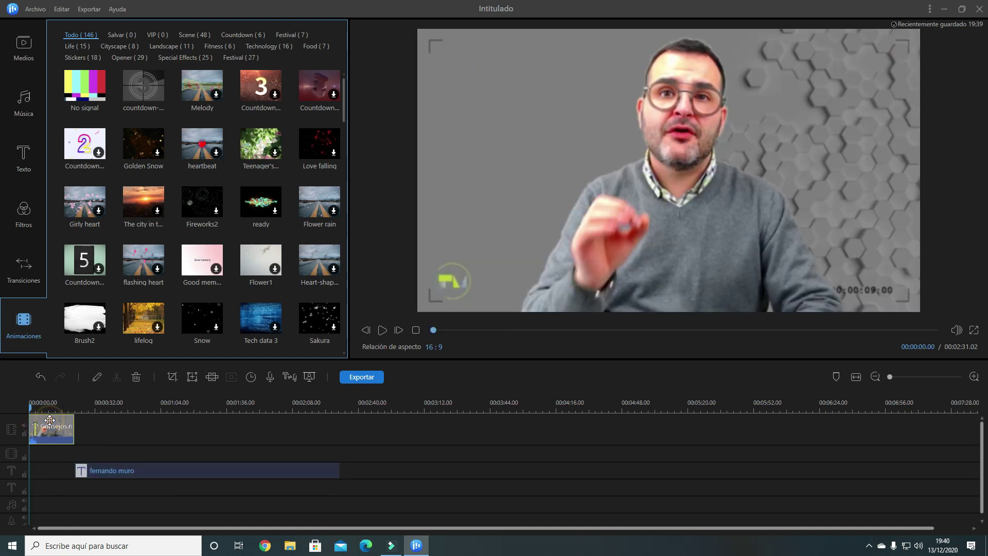
right_click(52, 422)
left_click(105, 416)
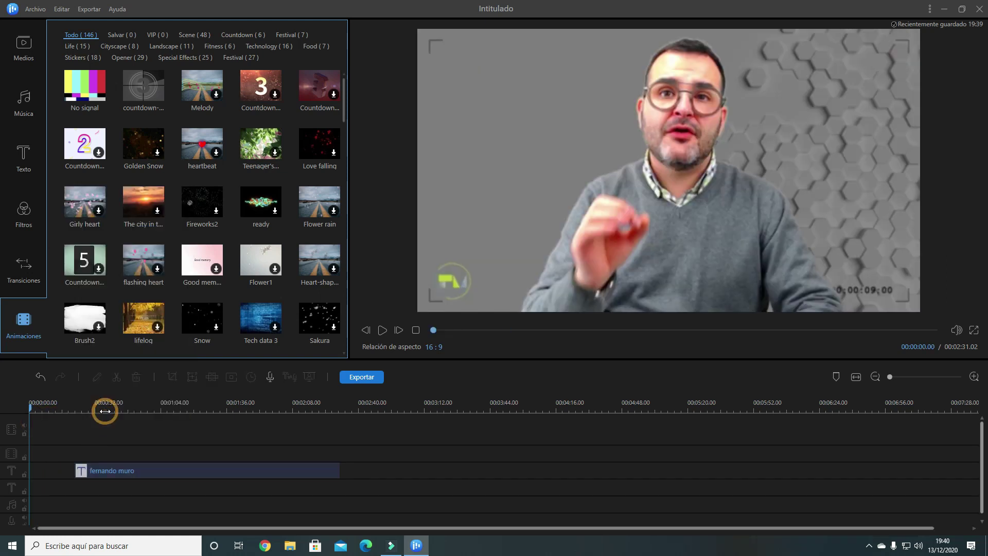
Delete the name subtitle from the text track to empty the timeline.
left_click(112, 470)
right_click(112, 470)
left_click(129, 458)
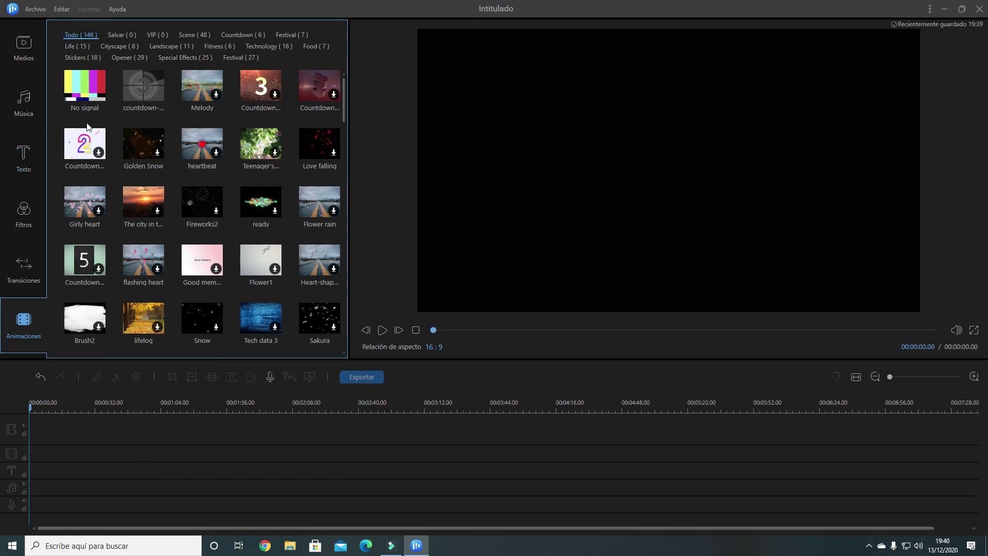
Add the countdown-03 animation to the overlay track near the start and play it in the preview.
mouse_move(149, 94)
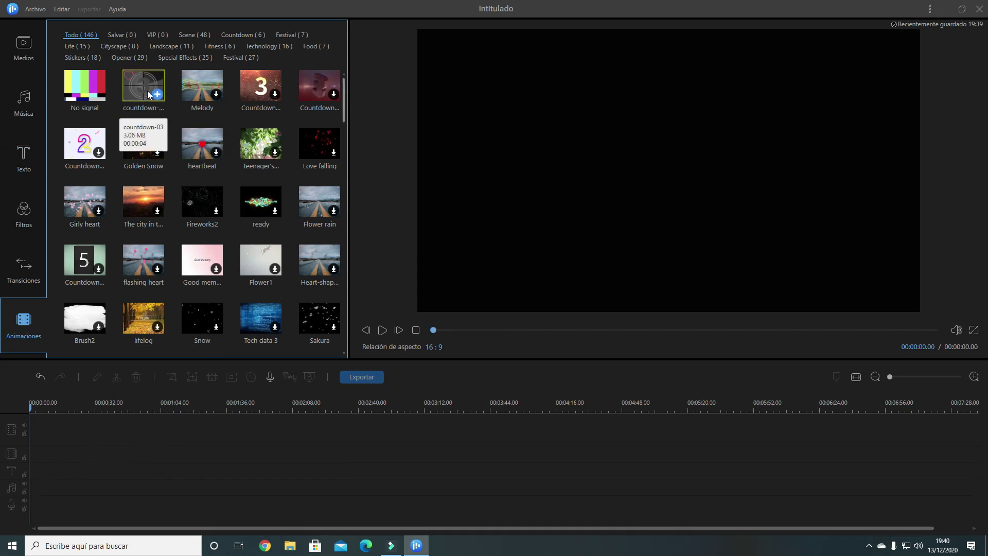
left_click_drag(148, 95, 91, 456)
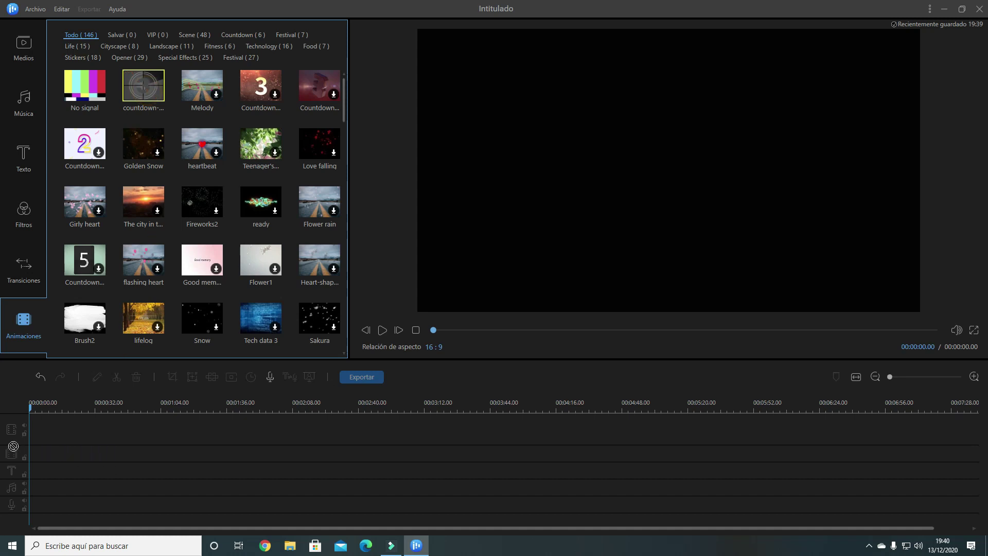
mouse_move(32, 458)
left_mouse_down()
mouse_move(52, 457)
mouse_move(30, 457)
left_mouse_up()
left_click(40, 454)
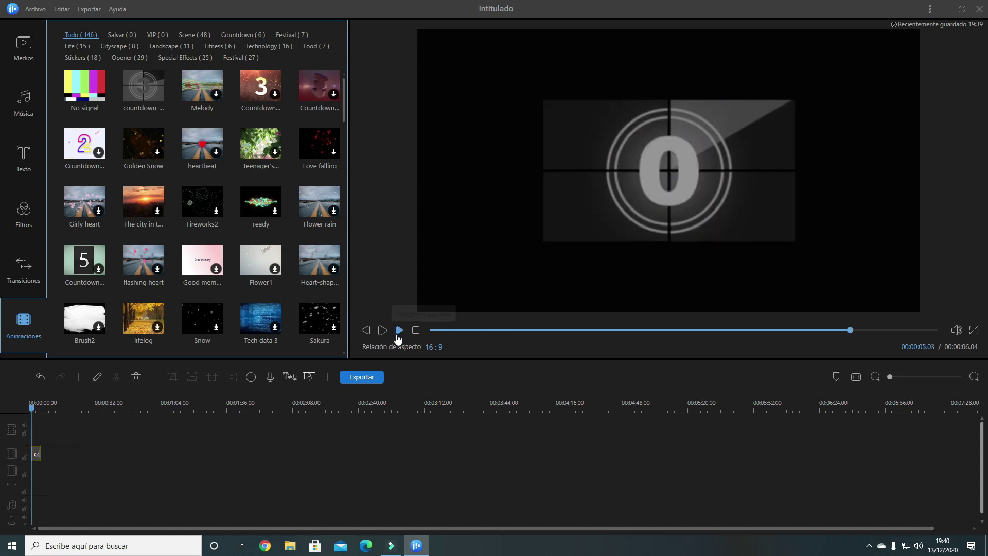
left_click(382, 330)
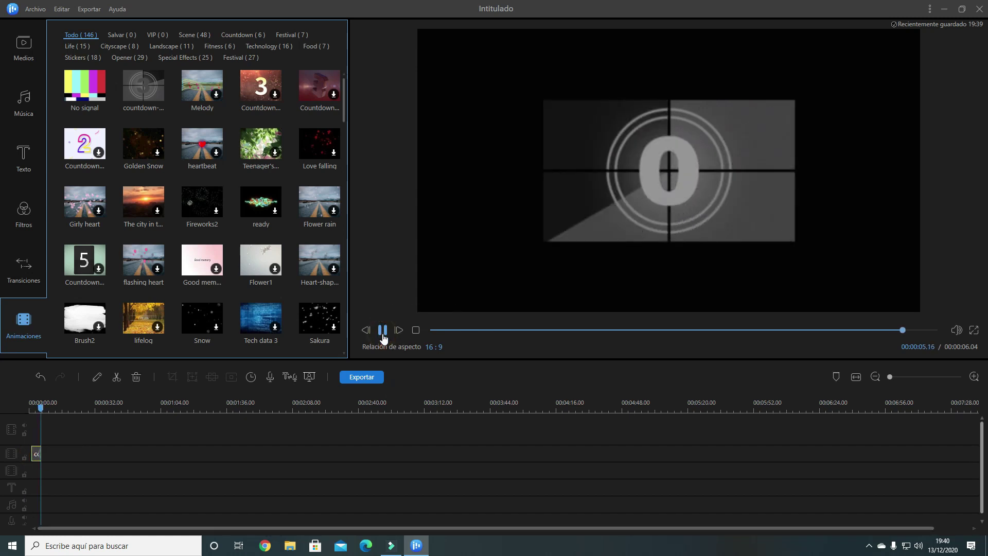
left_click(382, 330)
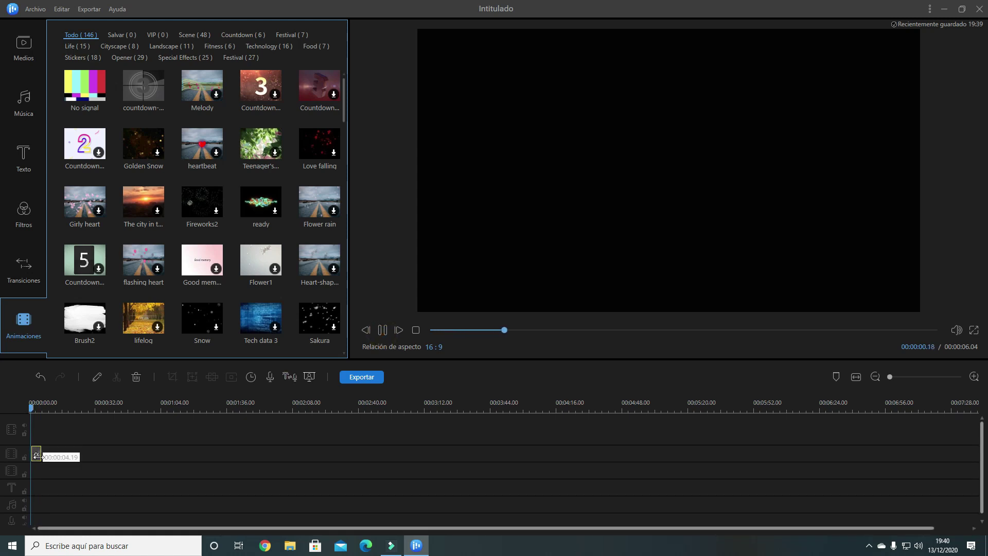
Move the countdown-03 clip to the very start of the timeline.
left_click_drag(34, 454, 14, 457)
left_click(979, 378)
left_click(980, 378)
left_click(979, 378)
left_click(979, 377)
mouse_move(71, 456)
left_mouse_down()
mouse_move(8, 457)
mouse_move(72, 456)
left_mouse_up()
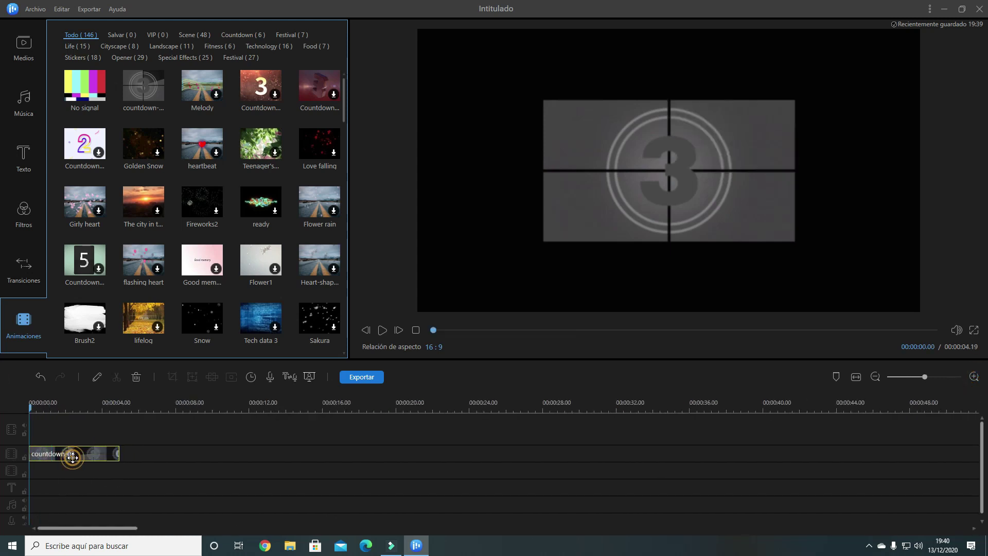
Resize and reposition the countdown-03 overlay so it fills the whole video frame, and accept the change.
double_click(71, 456)
left_click_drag(546, 101, 421, 30)
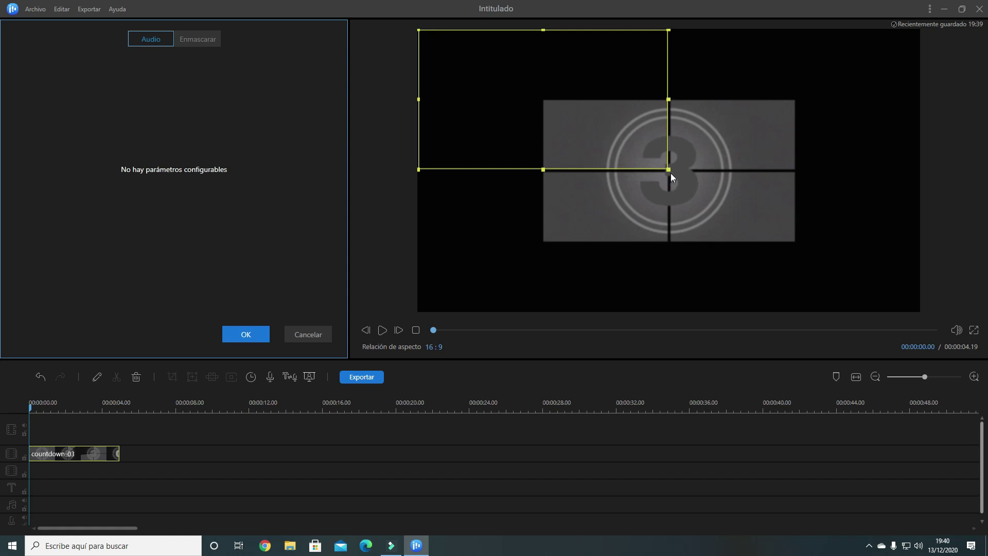
mouse_move(669, 170)
left_mouse_down()
mouse_move(876, 339)
mouse_move(923, 364)
left_mouse_up()
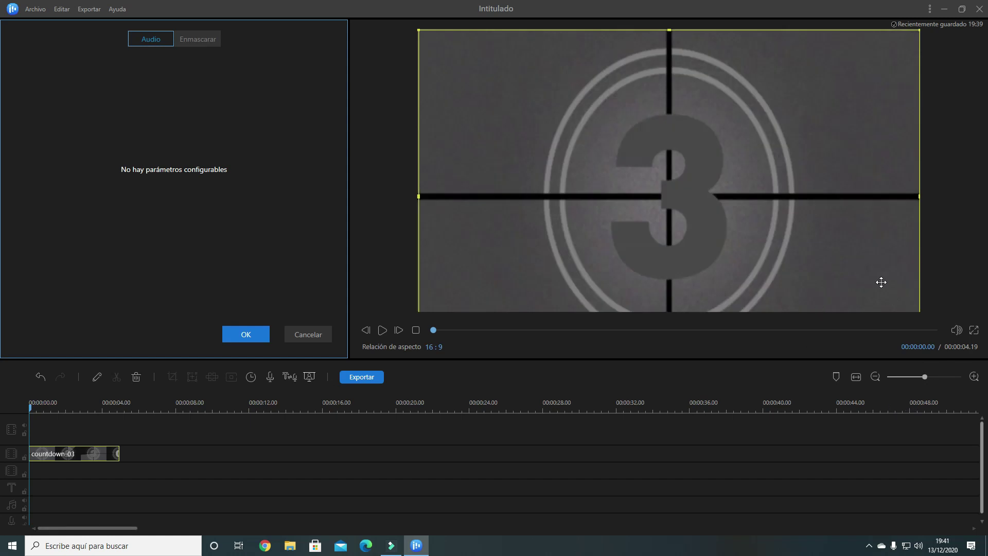
left_click_drag(914, 39, 801, 154)
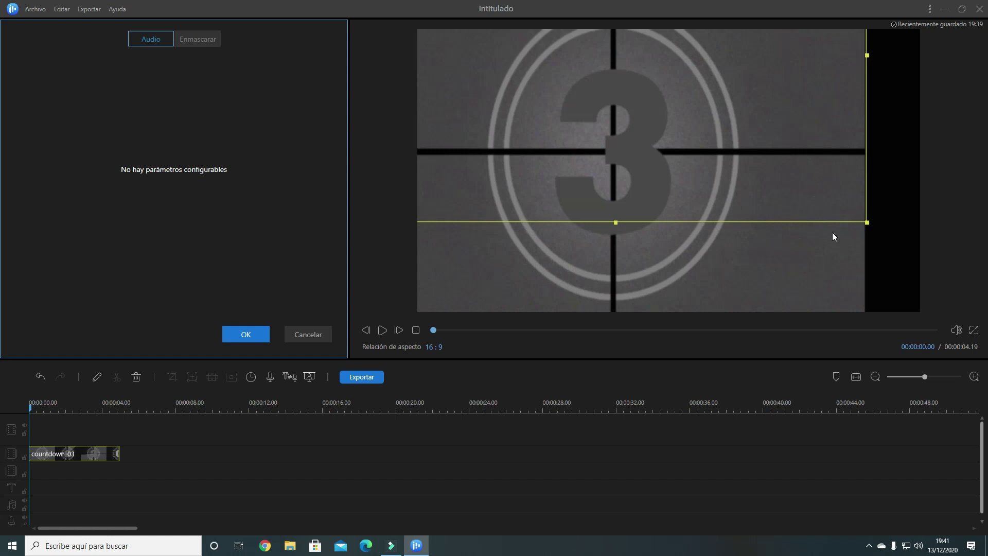
left_click_drag(870, 225, 795, 156)
left_click_drag(718, 132, 769, 256)
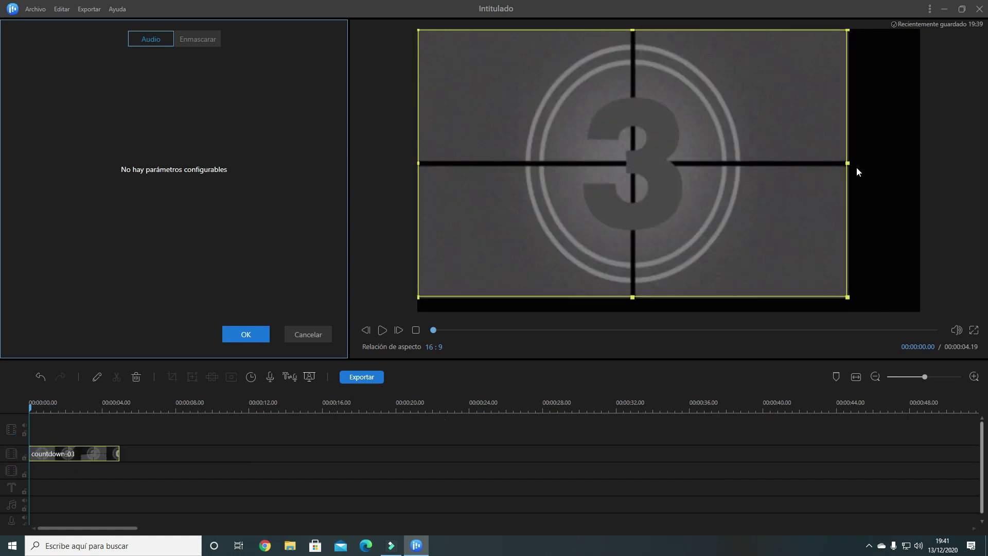
left_click_drag(845, 159, 918, 159)
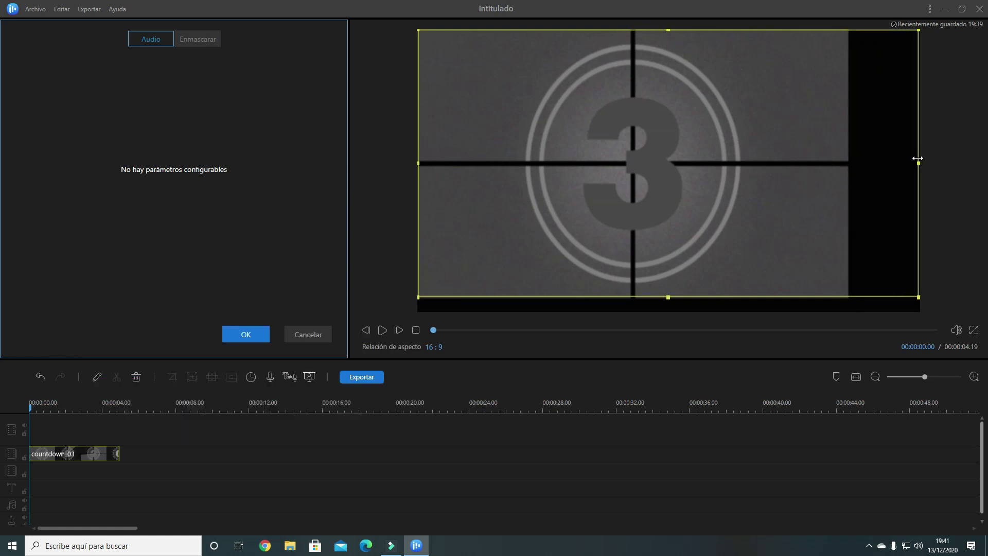
left_click_drag(669, 297, 665, 313)
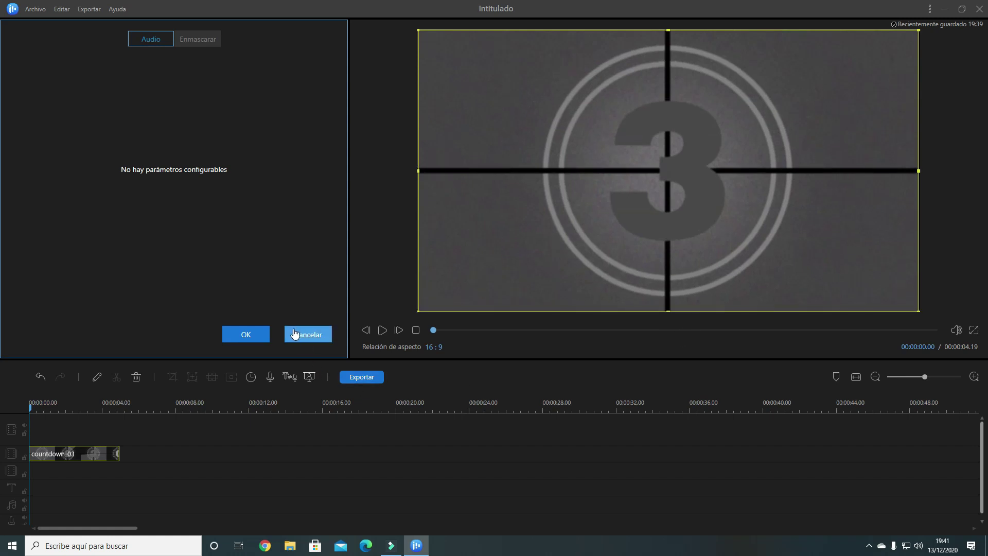
left_click(247, 334)
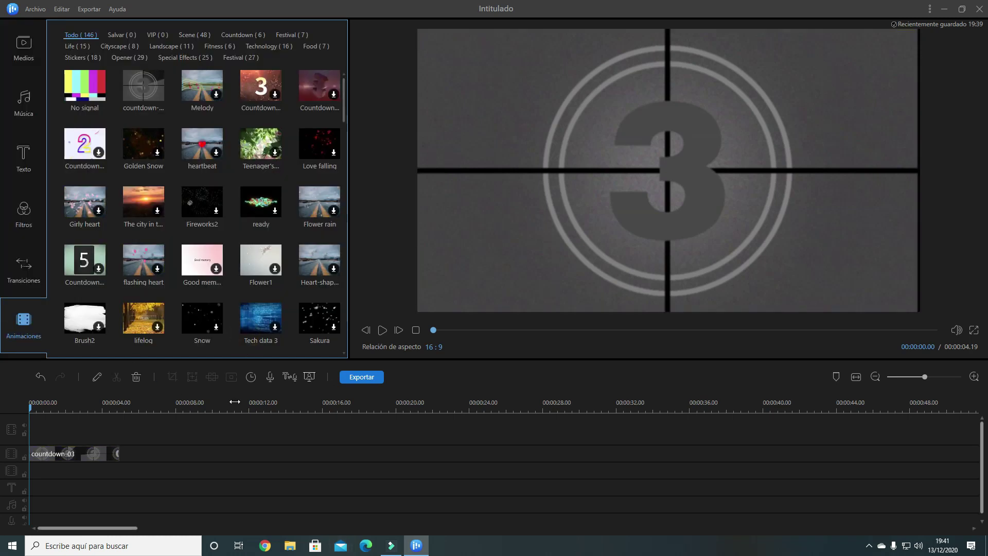
Place the 12 Consejos video directly after the countdown on the overlay track and preview it in full screen.
left_click(23, 49)
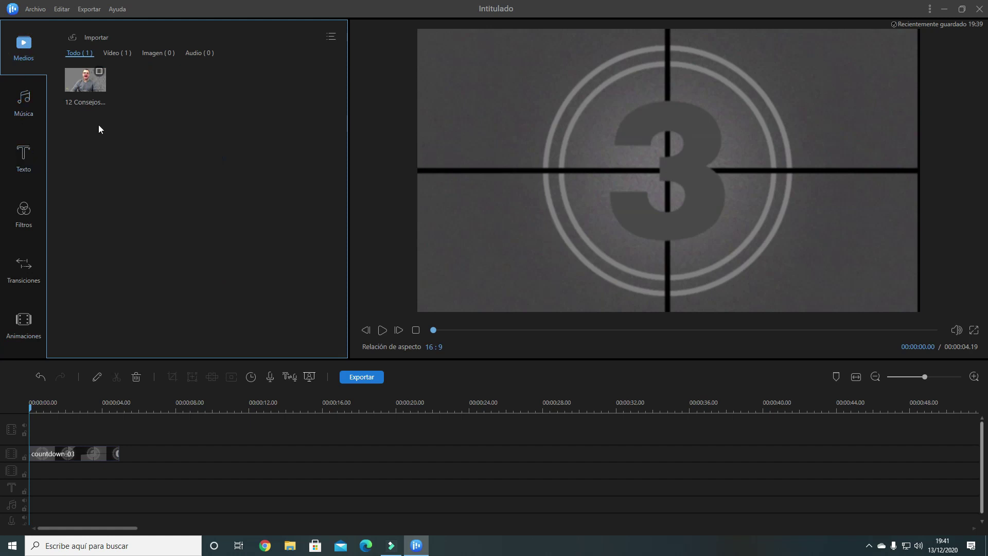
left_click_drag(82, 86, 124, 459)
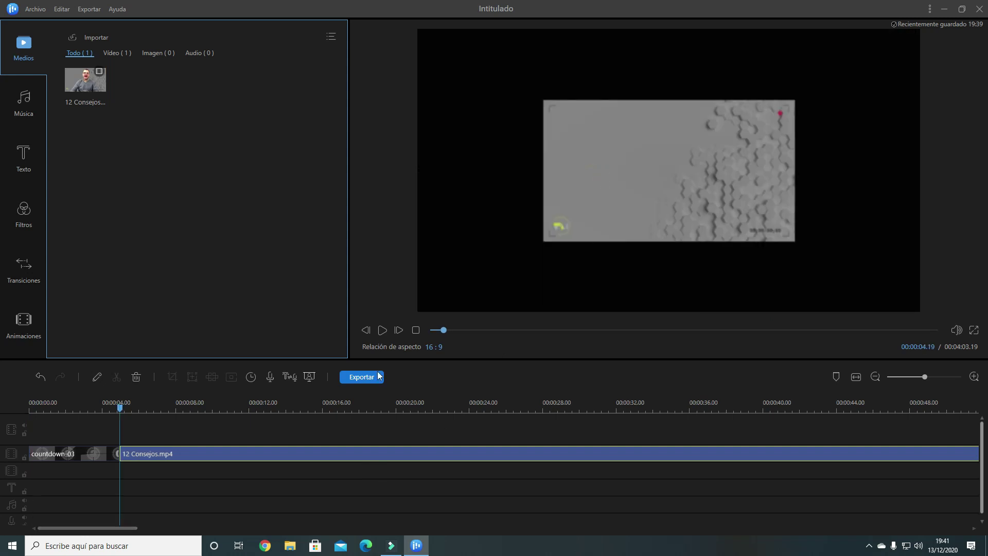
left_click_drag(109, 404, 174, 406)
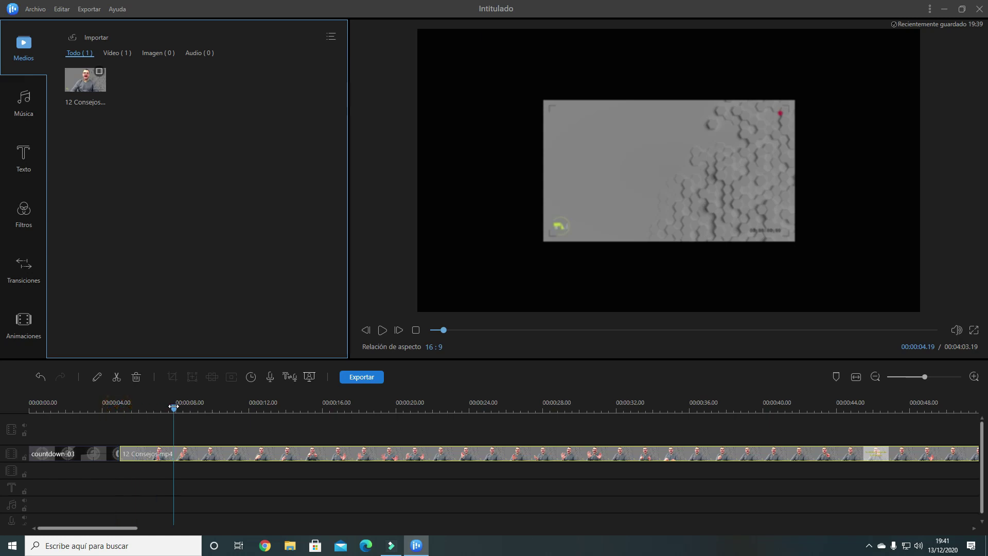
double_click(577, 181)
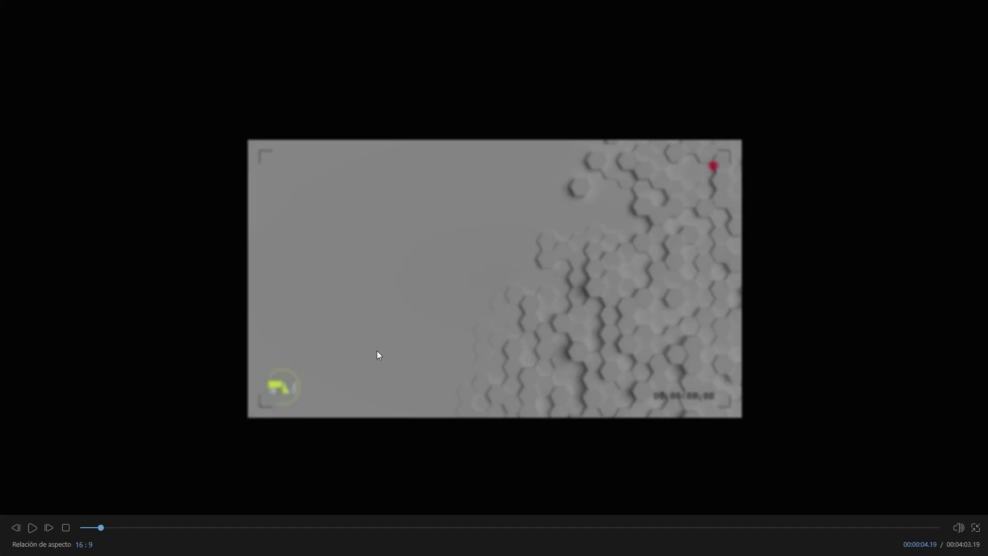
left_click(30, 532)
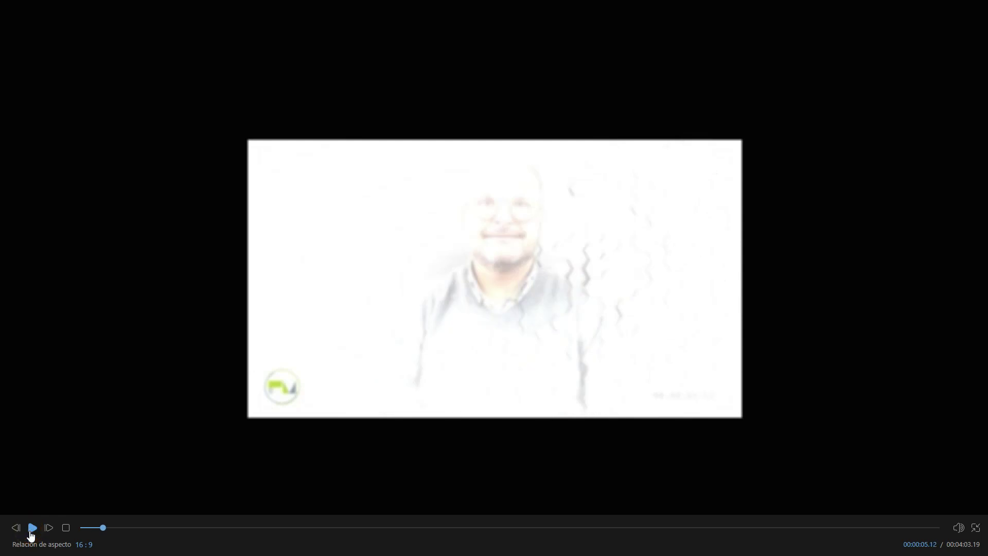
key("Escape")
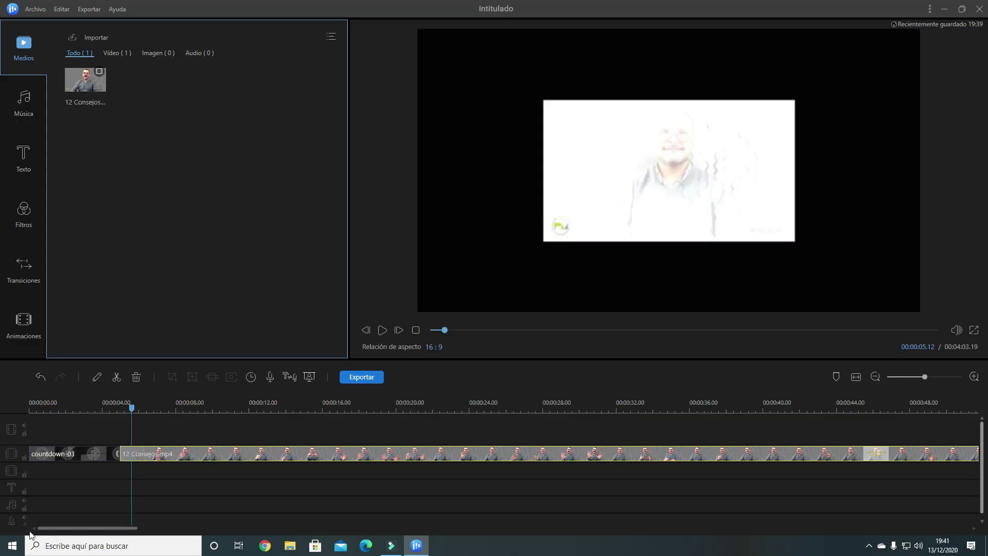
Enlarge the 12 Consejos overlay to the full frame height, centre it horizontally, and accept the change.
double_click(449, 453)
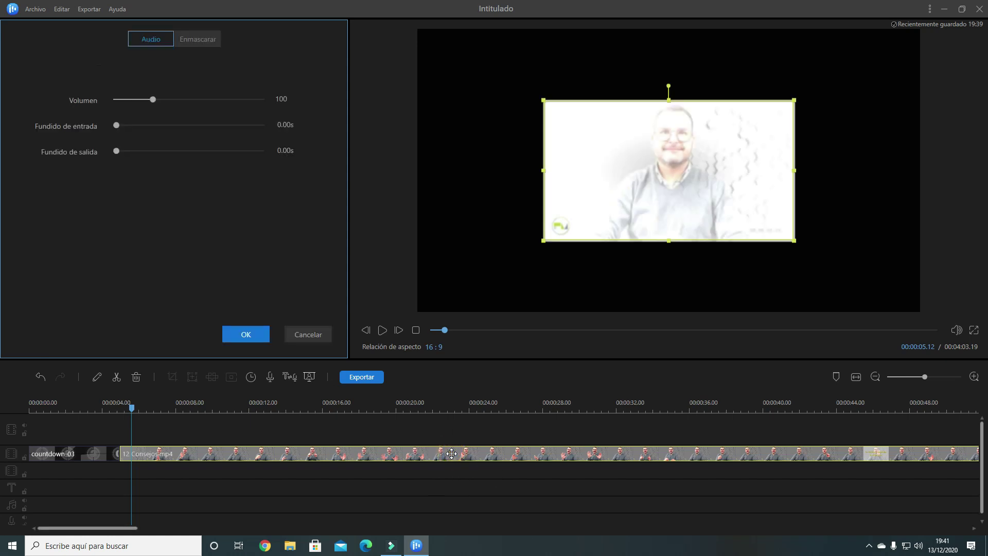
left_click_drag(605, 156, 480, 85)
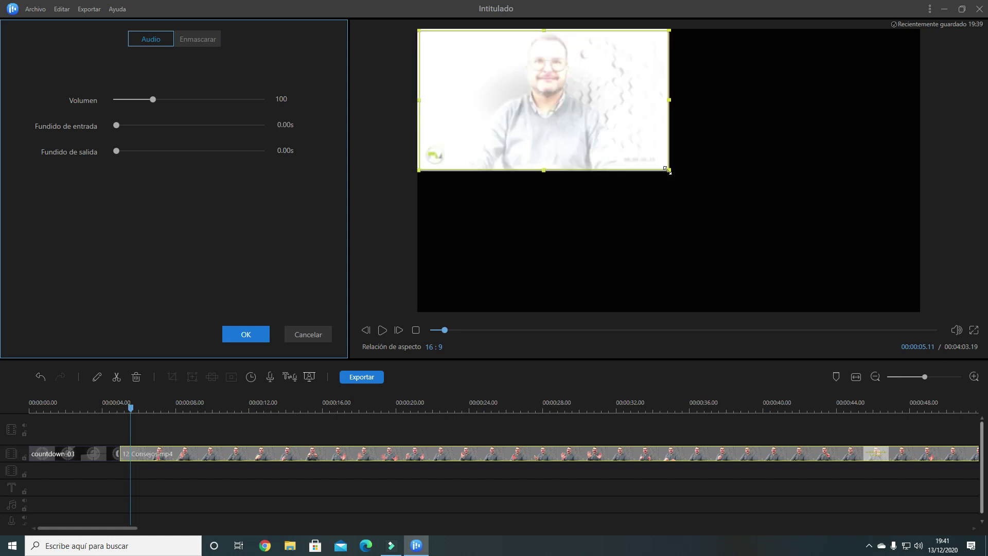
left_click_drag(671, 173, 791, 322)
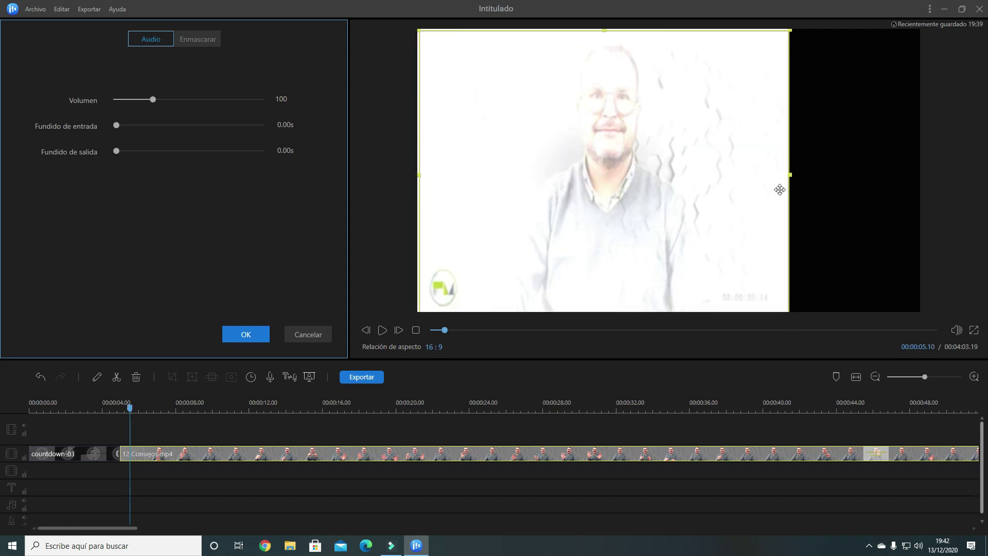
left_click_drag(754, 201, 805, 195)
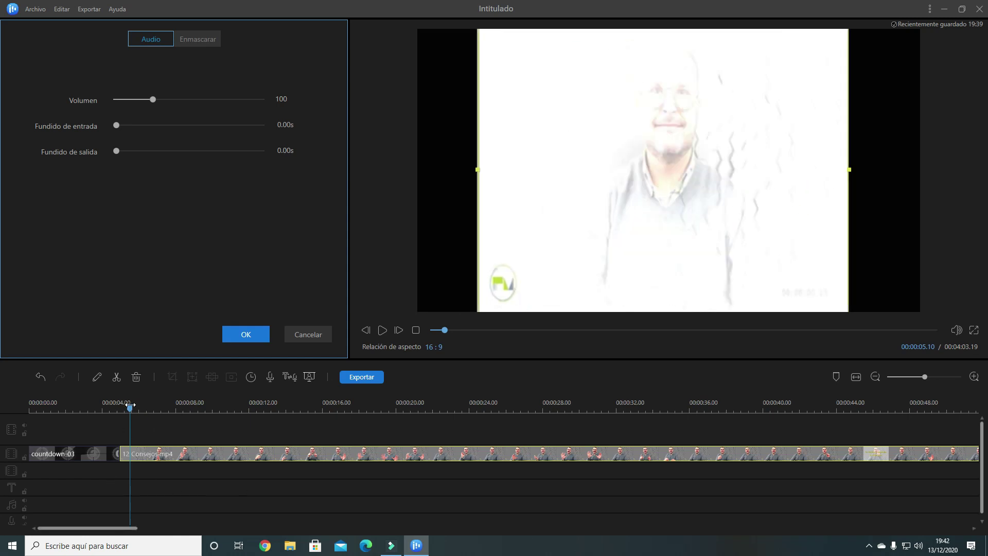
left_click(246, 335)
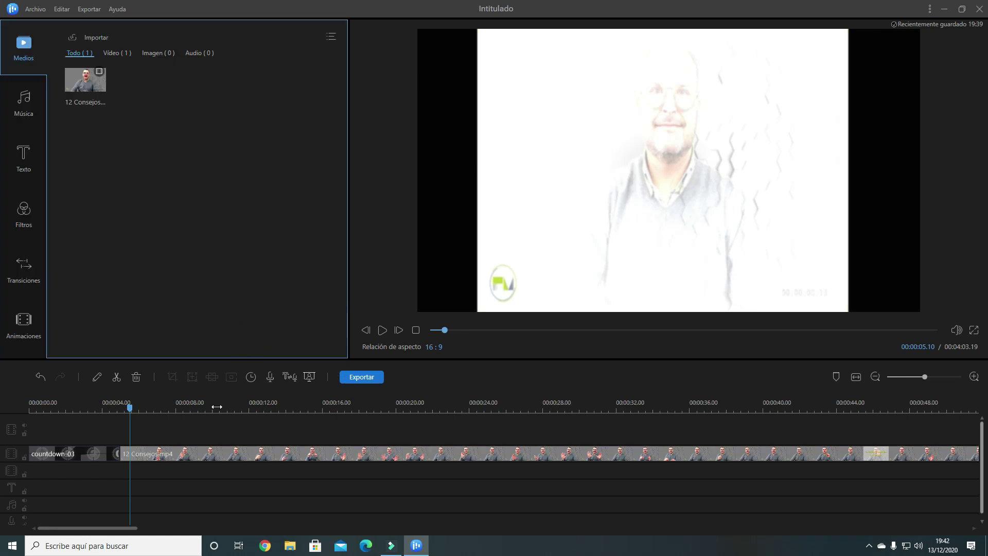
Try to place the Right roll transition between the countdown and the 12 Consejos clip on the overlay track.
left_click_drag(128, 407, 103, 407)
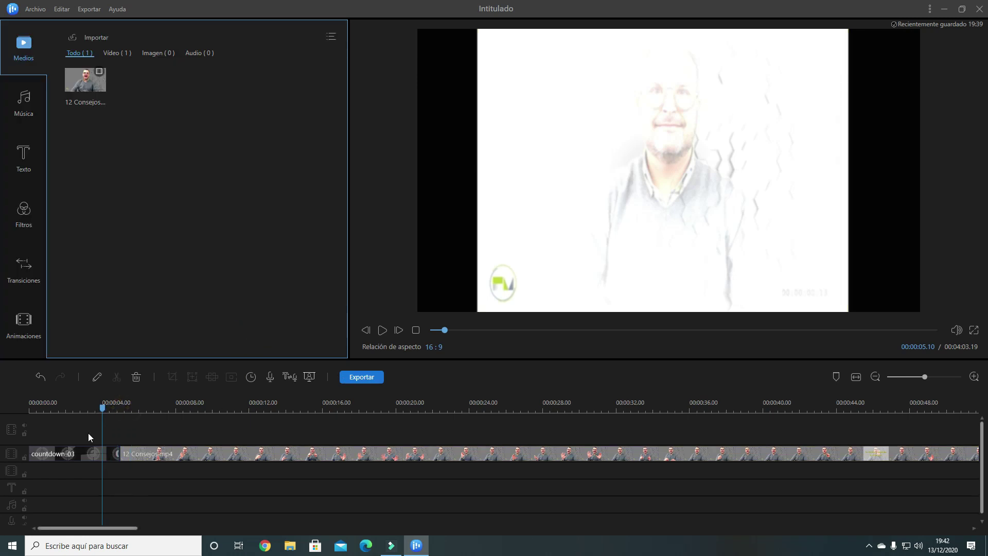
left_click(75, 455)
left_click(166, 455)
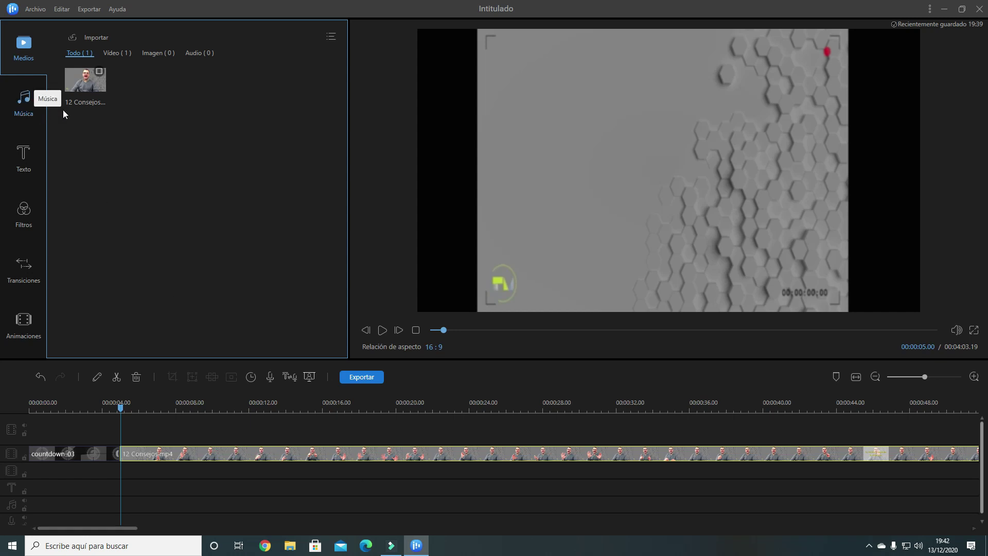
left_click(18, 272)
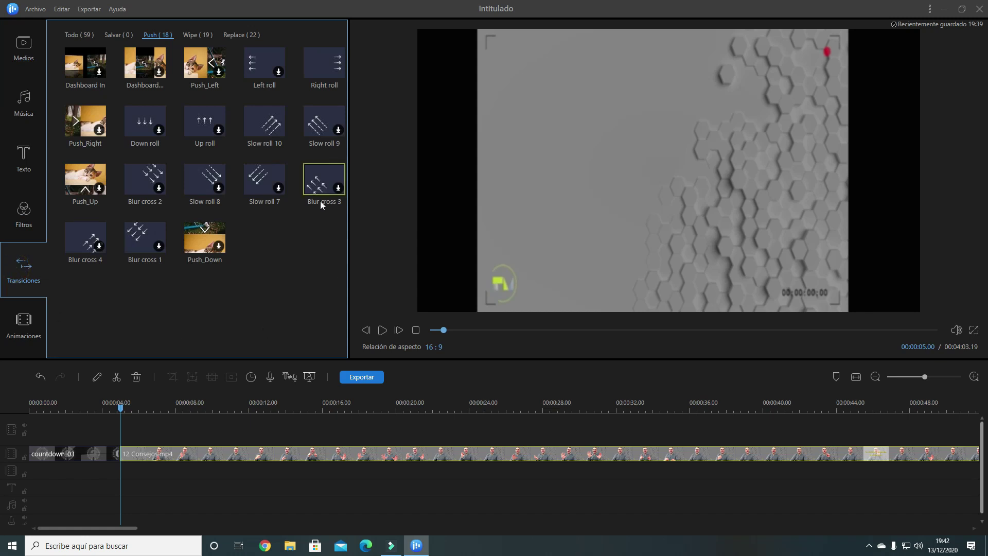
mouse_move(325, 76)
left_click_drag(325, 75, 103, 478)
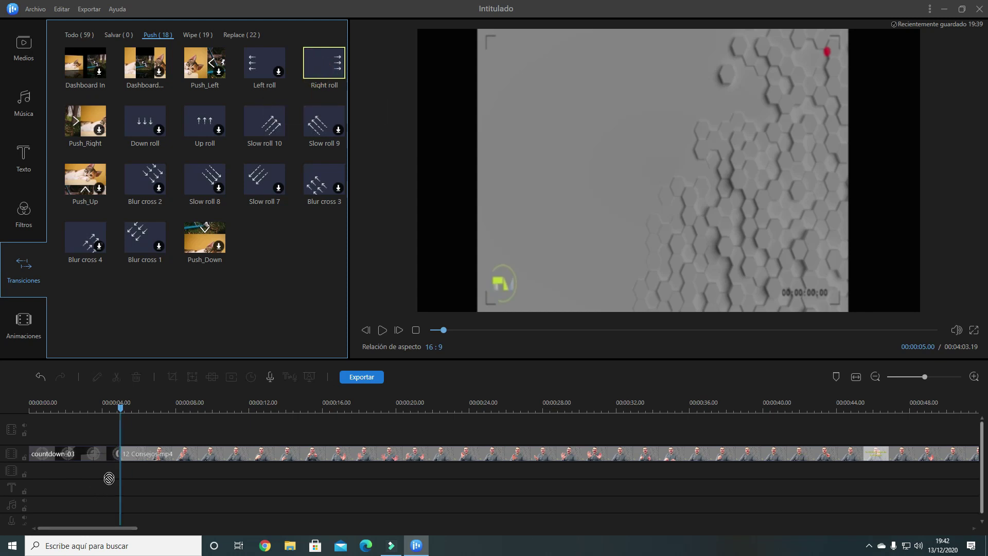
Retry the Right roll transition at the junction of the two overlay clips with the timeline enlarged.
left_click(974, 377)
left_click_drag(87, 530, 82, 531)
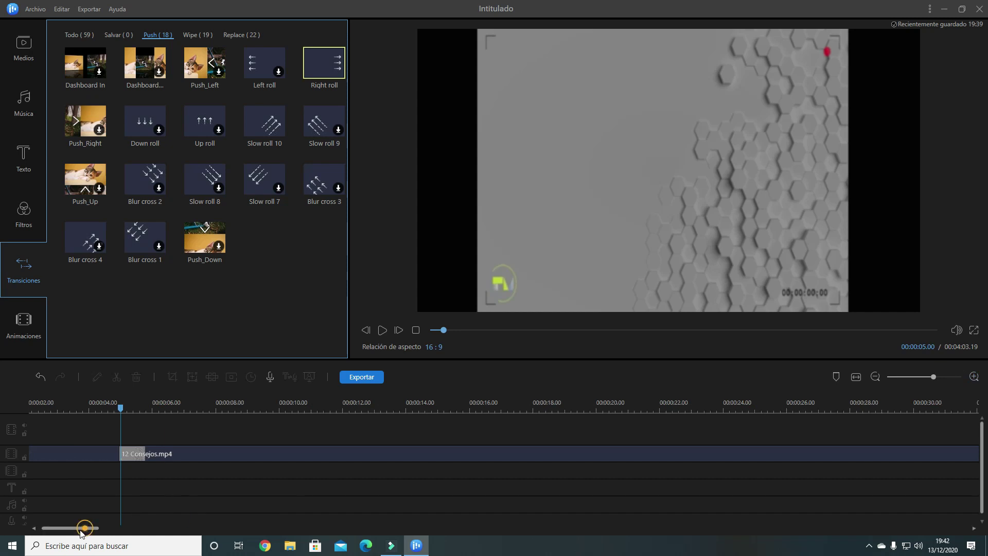
left_click(155, 454)
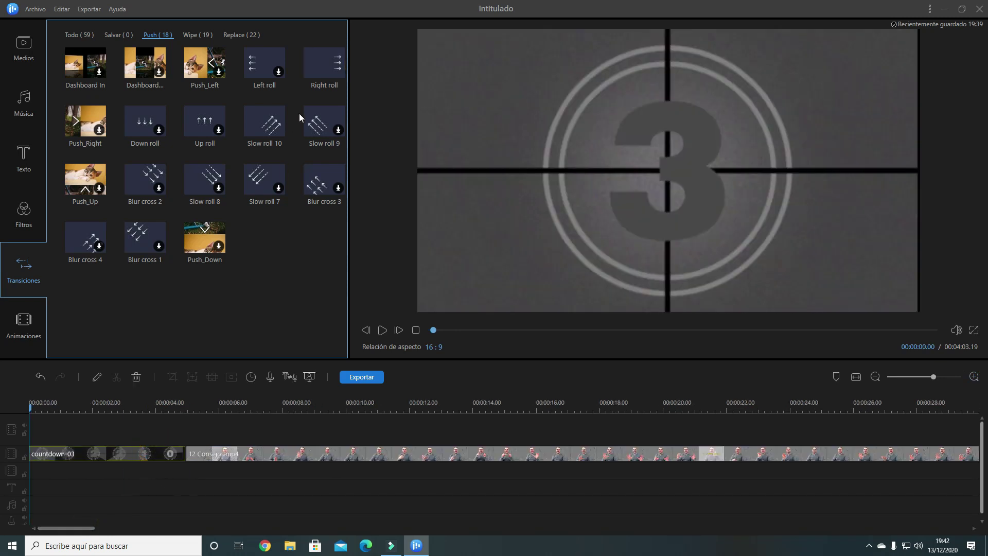
left_click_drag(320, 72, 177, 458)
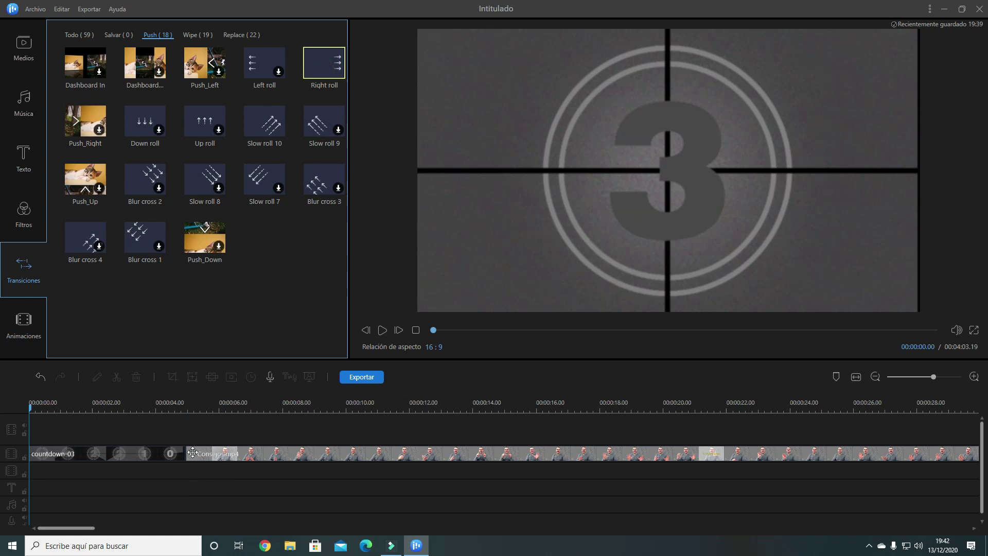
Download the Left roll transition and try to apply Right roll and Left roll at the end of the countdown clip.
left_click(338, 72)
left_click(279, 72)
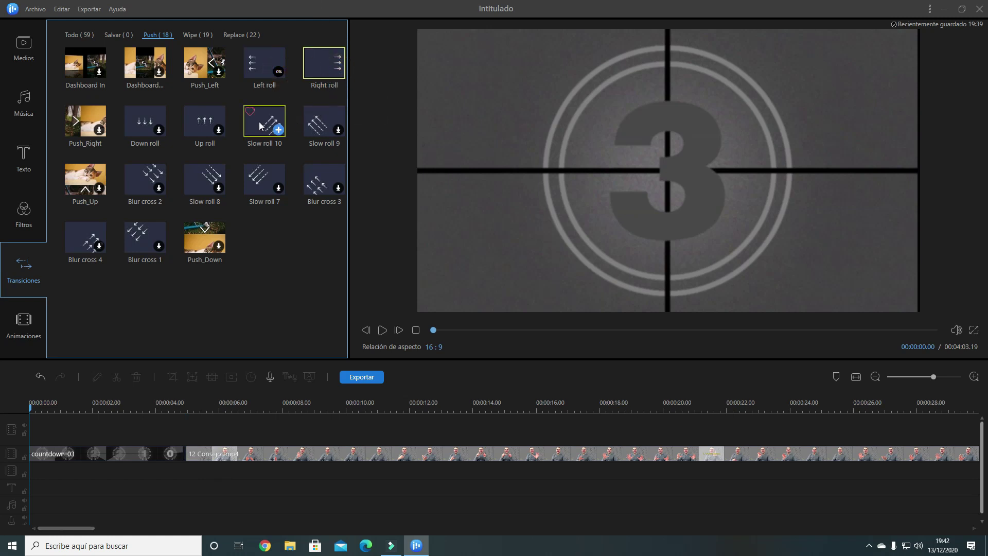
left_click_drag(333, 67, 173, 453)
left_click_drag(265, 69, 181, 453)
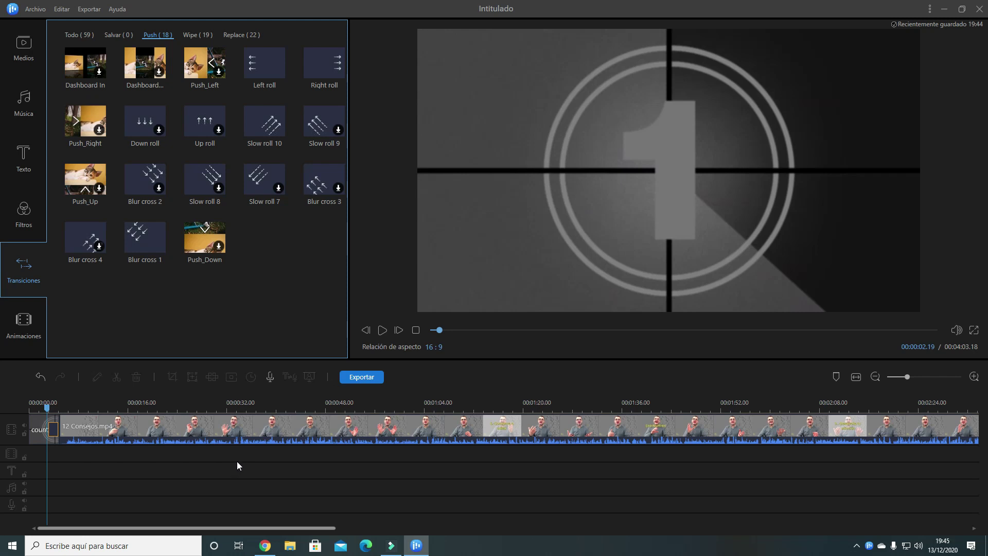
Select the countdown clip and the 12 Consejos clip in turn on the main video track.
left_click(41, 438)
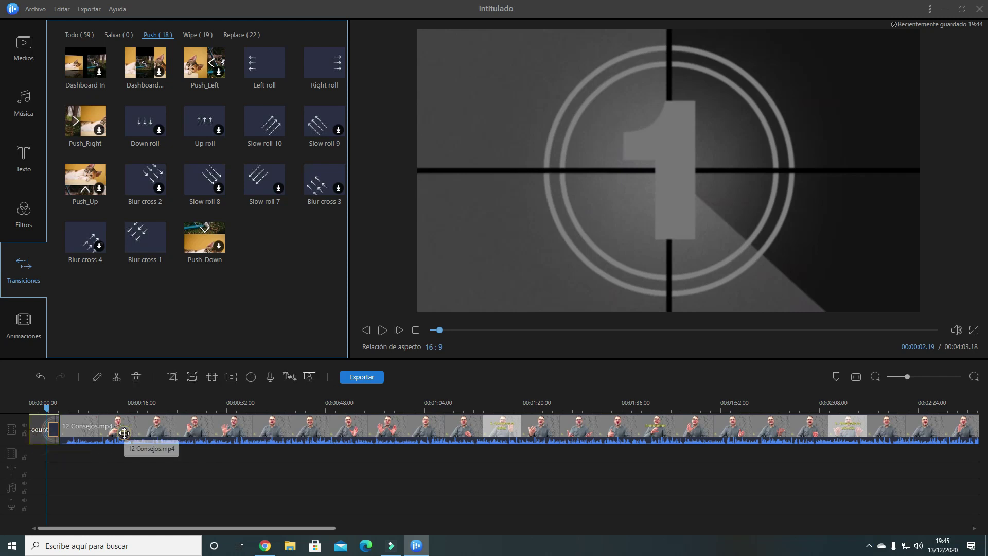
left_click(124, 433)
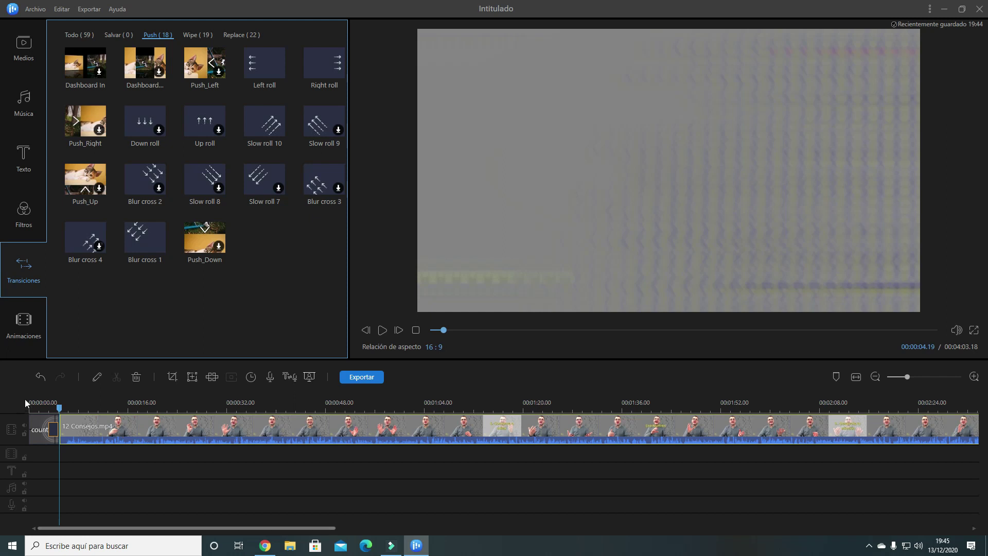
Play back the junction between the countdown and the 12 Consejos clip to review the transition.
left_click_drag(45, 407, 46, 407)
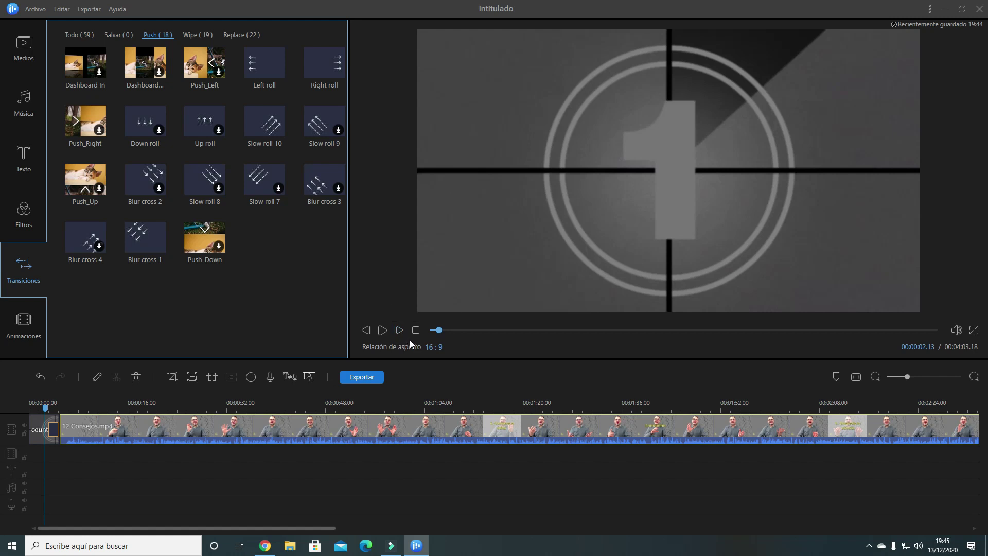
left_click(382, 331)
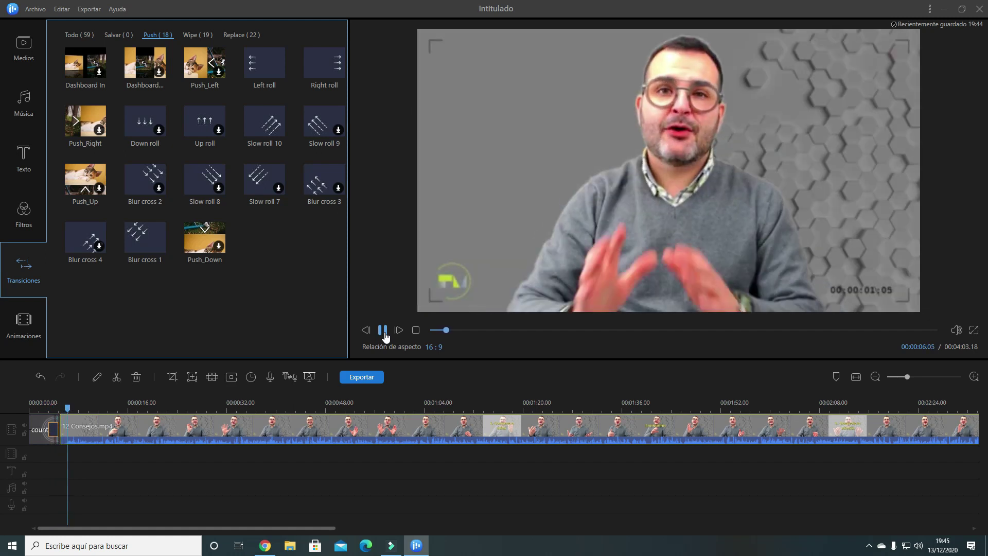
left_click(383, 331)
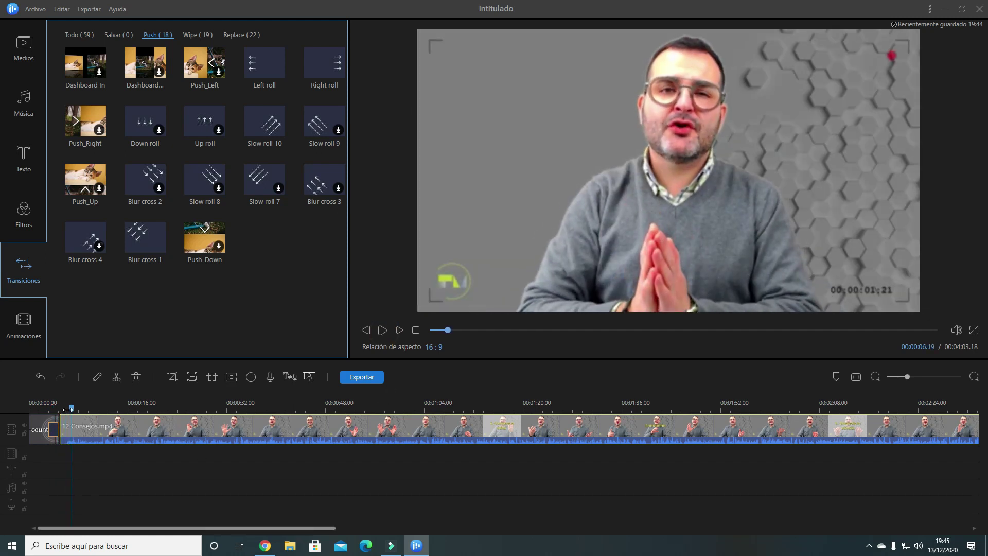
left_click_drag(72, 408, 45, 409)
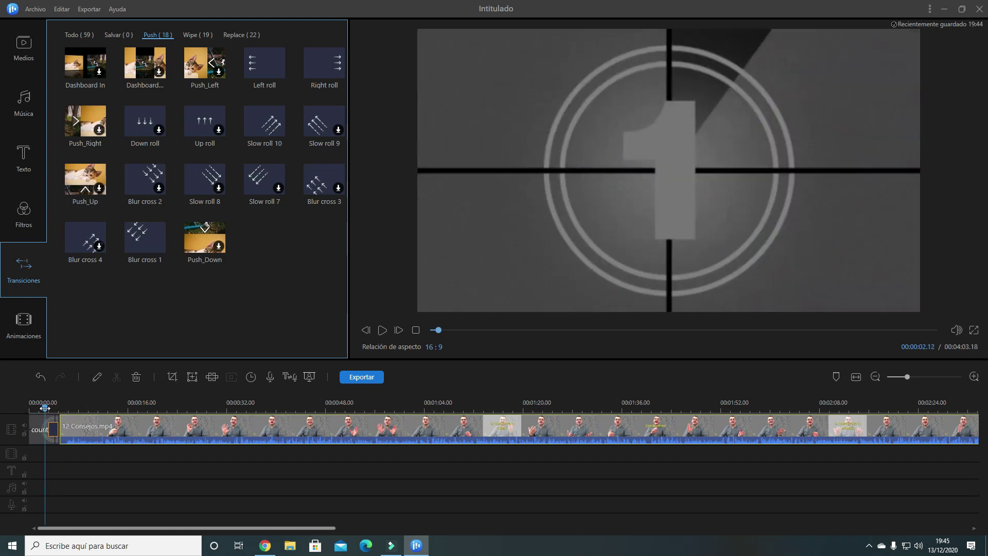
Separate the audio from the 12 Consejos clip and delete the detached audio track.
right_click(400, 427)
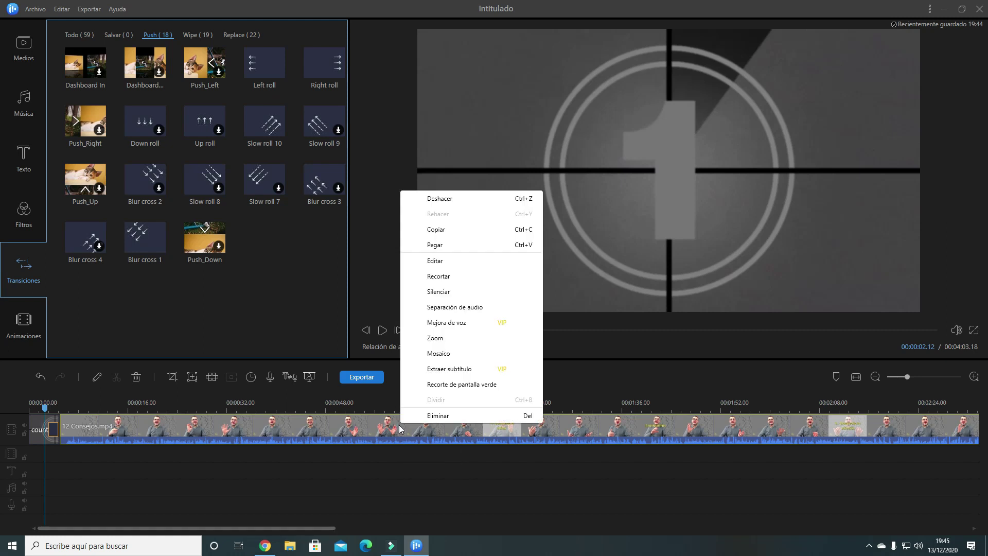
left_click(474, 308)
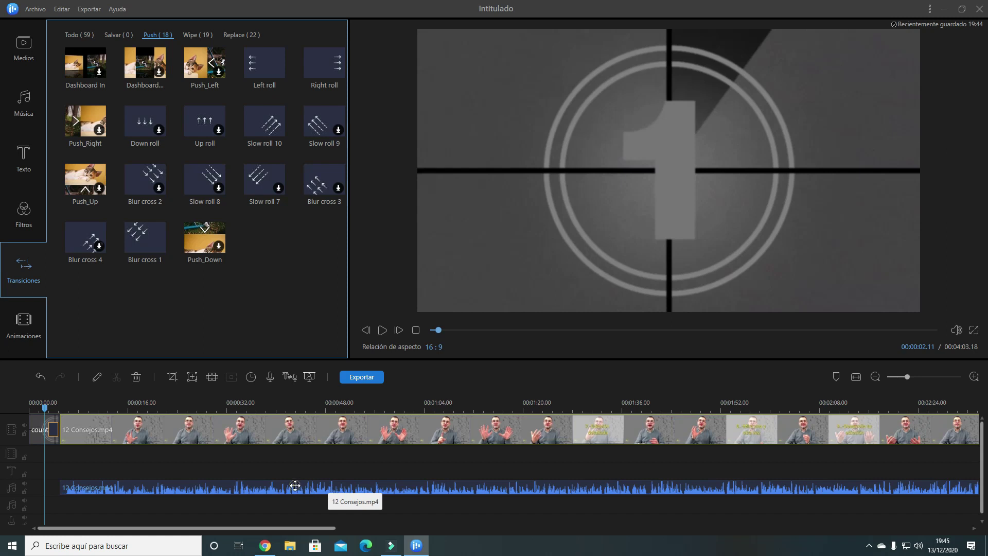
left_click(295, 485)
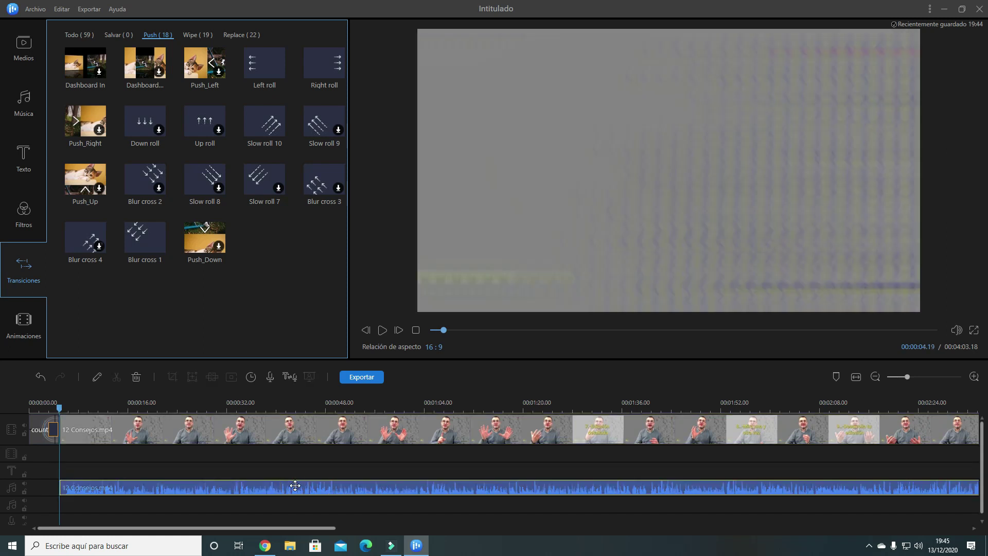
key("Delete")
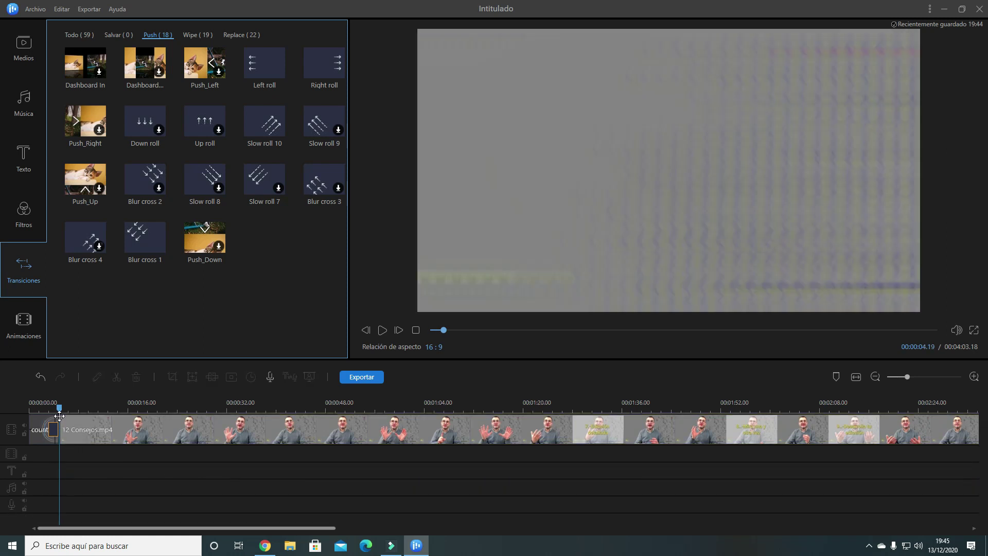
Replay the transition from the countdown into the 12 Consejos clip with its audio removed.
left_click_drag(60, 408, 45, 409)
left_click(399, 330)
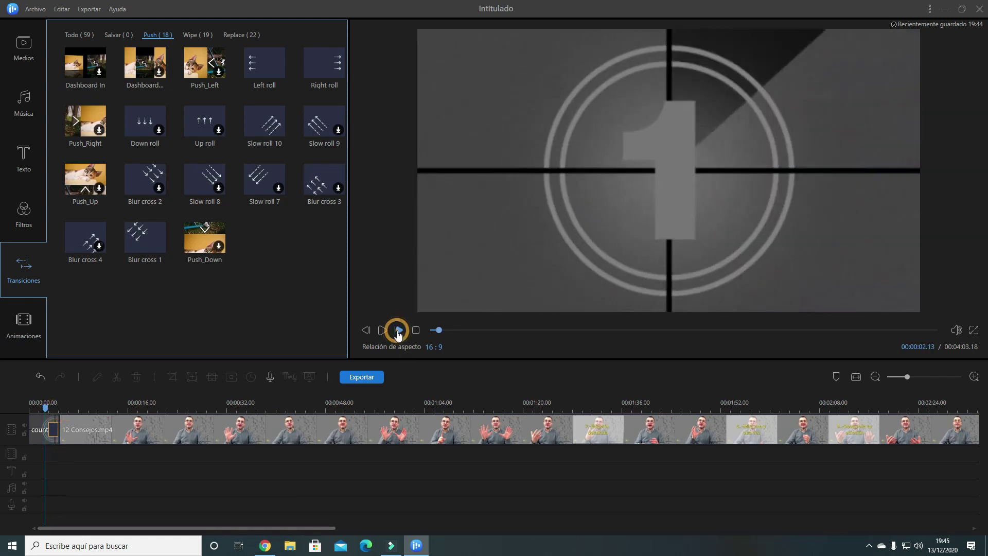
left_click(382, 330)
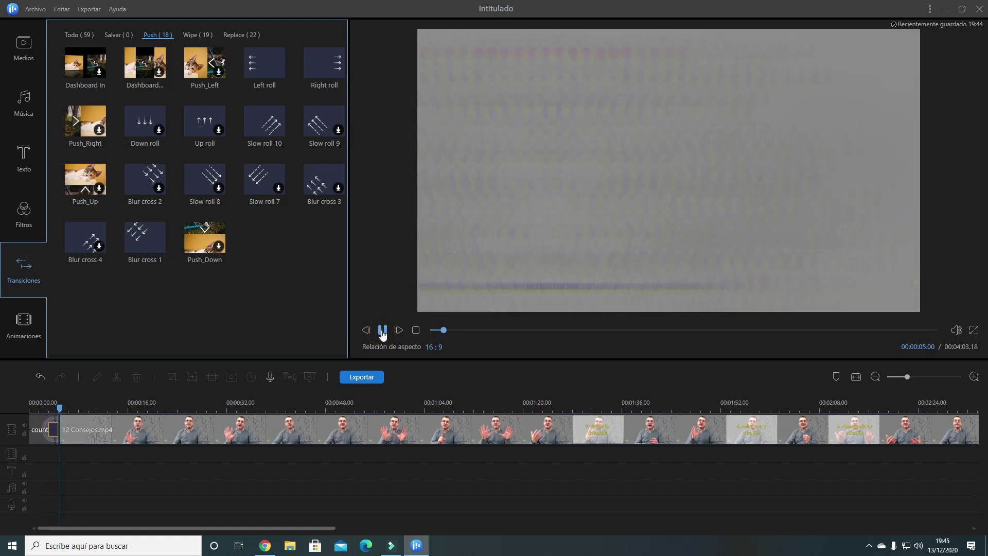
left_click(383, 331)
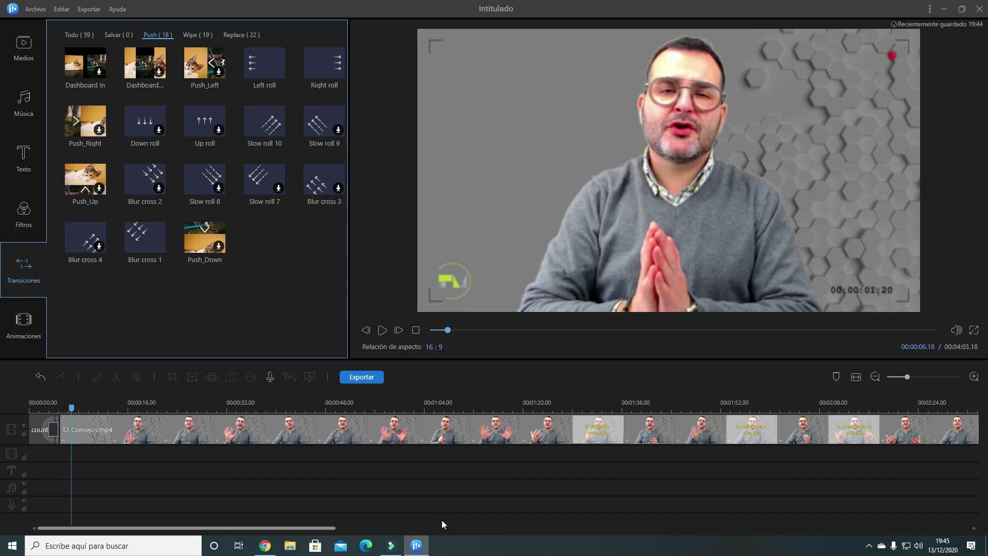
Split the 12 Consejos clip at 00:00:21.18 and at about 00:00:30, and select the short middle segment.
left_click_drag(74, 408, 164, 401)
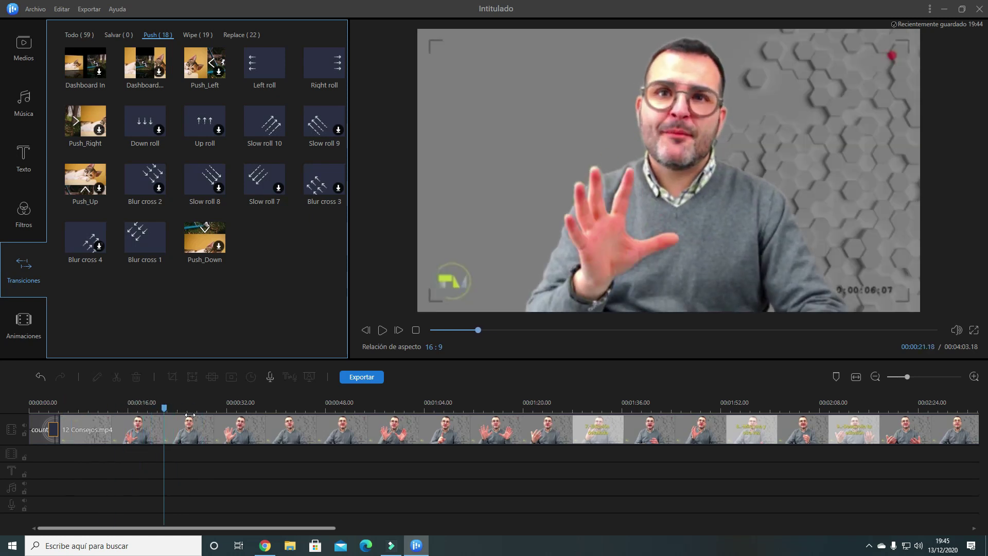
left_click(237, 432)
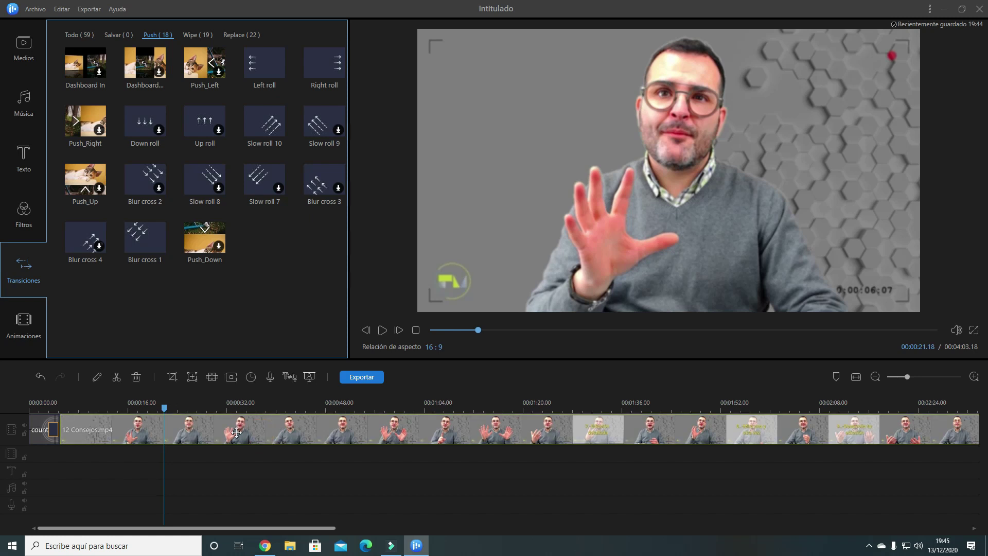
left_click(115, 378)
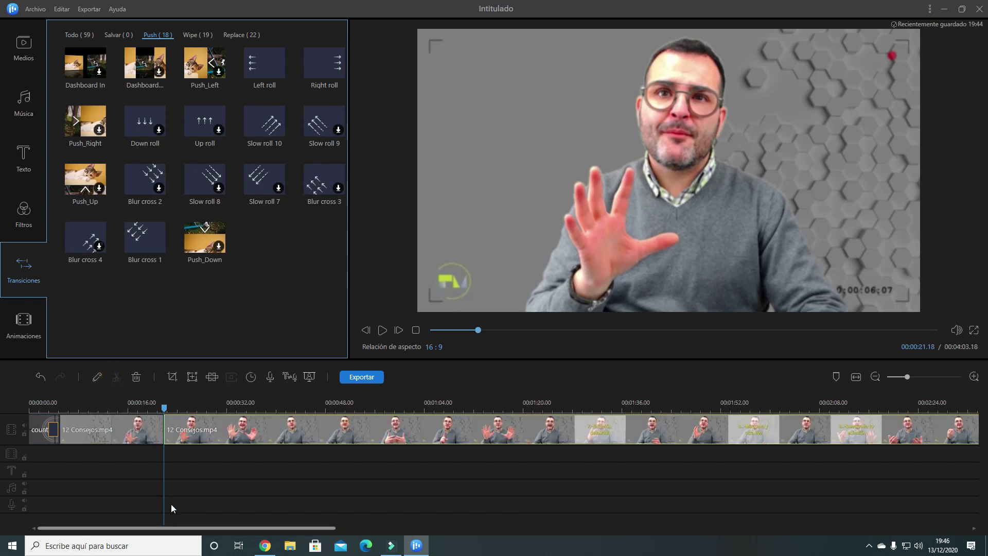
left_click_drag(165, 407, 215, 407)
left_click(115, 378)
left_click(187, 427)
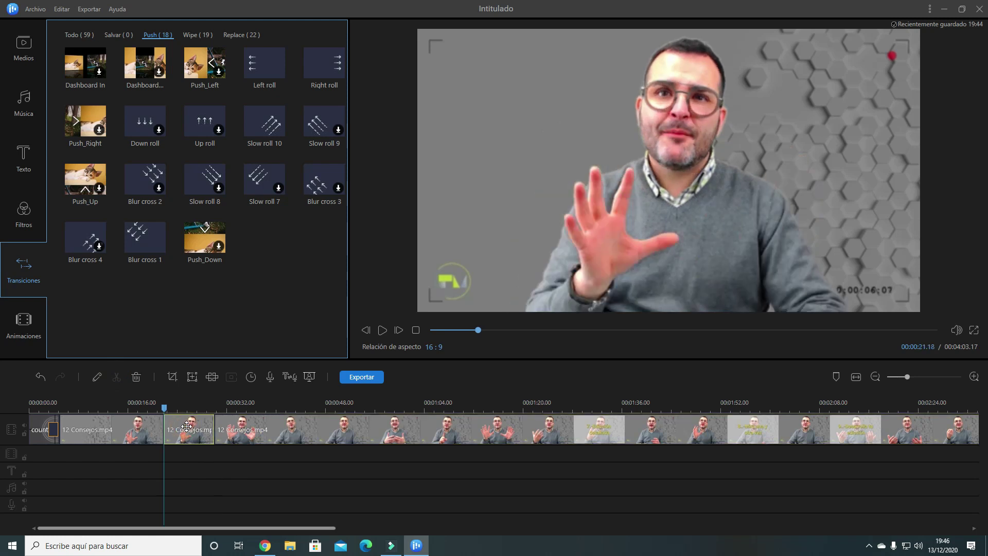
left_click_drag(174, 430, 208, 449)
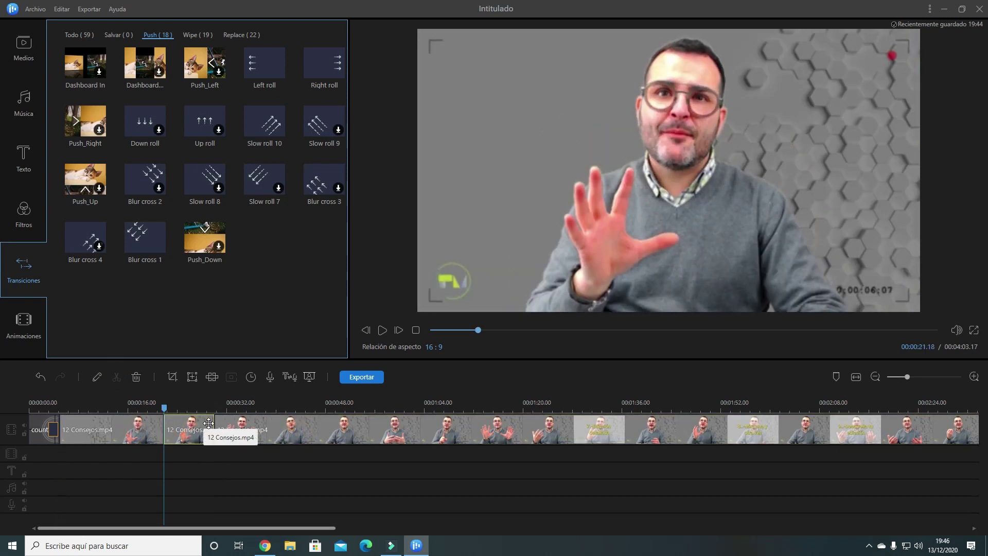
Try the basic Gray filter over the full length of the middle 12 Consejos segment and delete it.
left_click(21, 212)
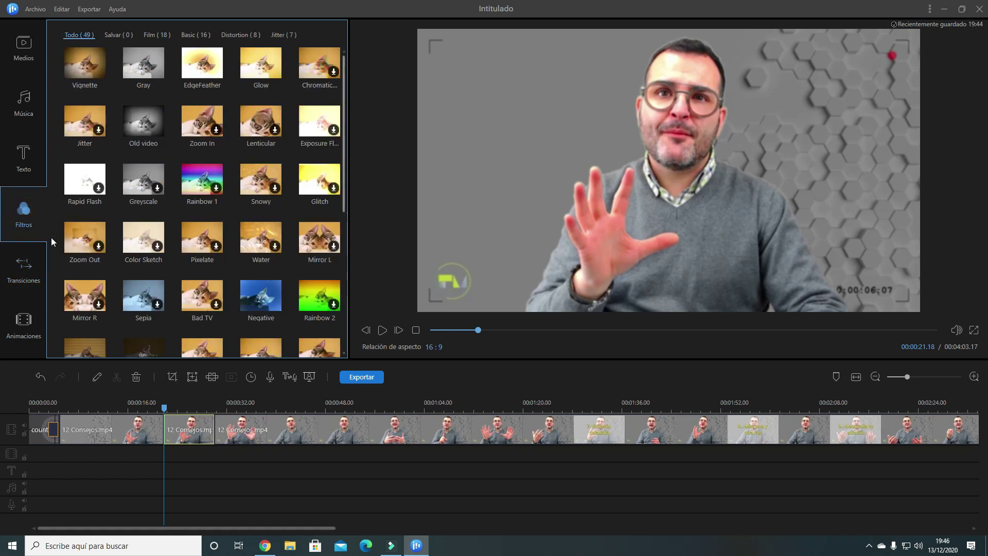
left_click(149, 35)
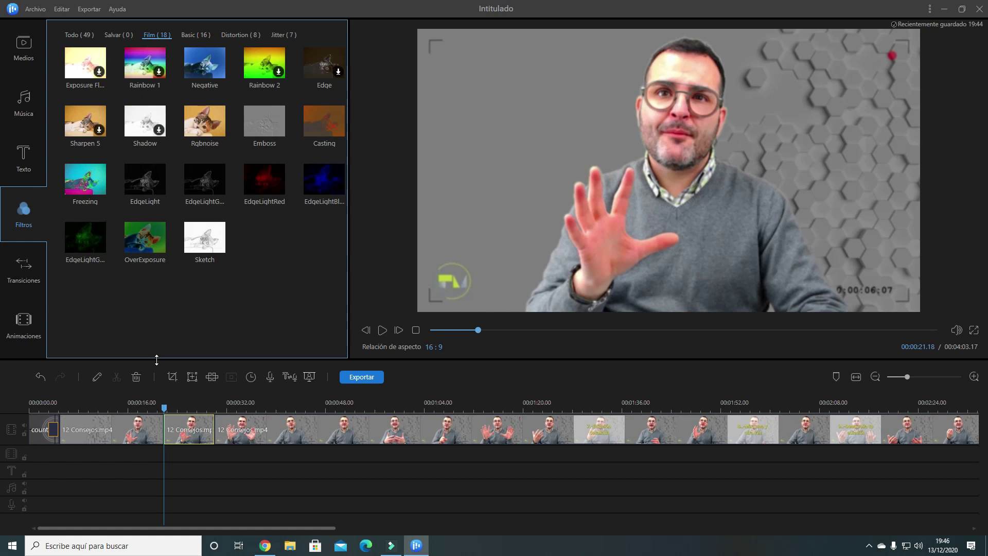
left_click(188, 36)
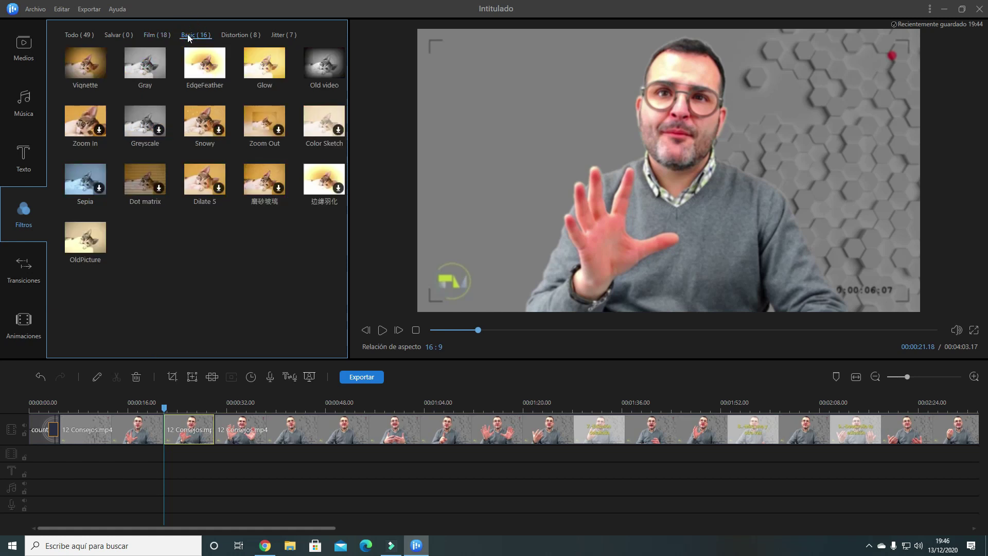
mouse_move(148, 75)
left_click_drag(148, 75, 211, 458)
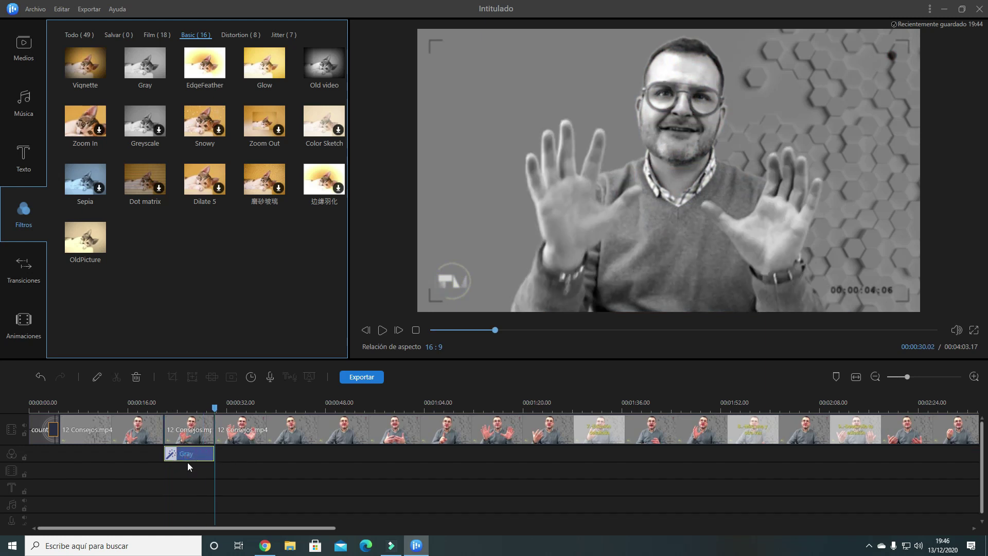
left_click(189, 455)
key("Delete")
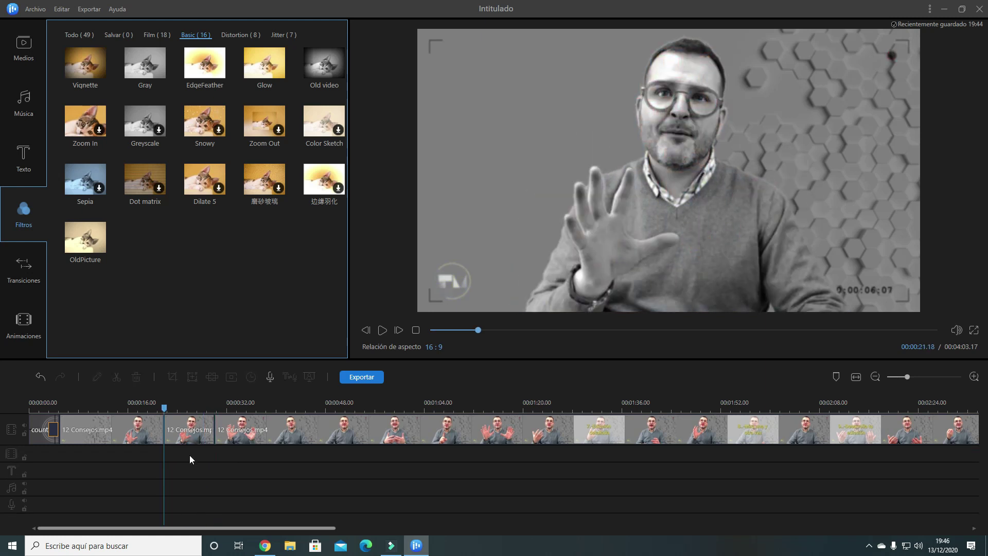
Download the Color Sketch filter, try it at the start of the middle segment, and delete it.
left_click(338, 129)
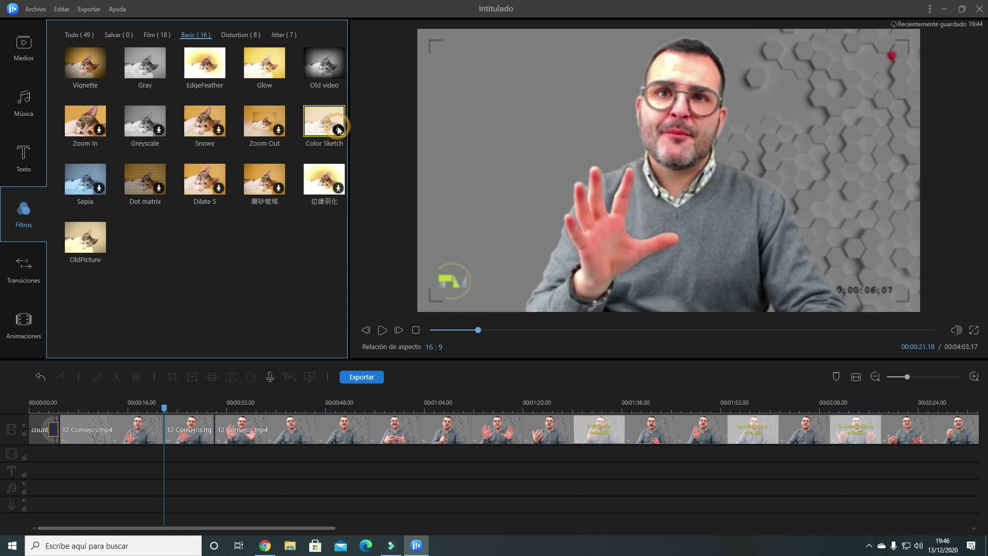
mouse_move(319, 119)
left_mouse_down()
mouse_move(262, 331)
mouse_move(184, 474)
mouse_move(168, 466)
left_mouse_up()
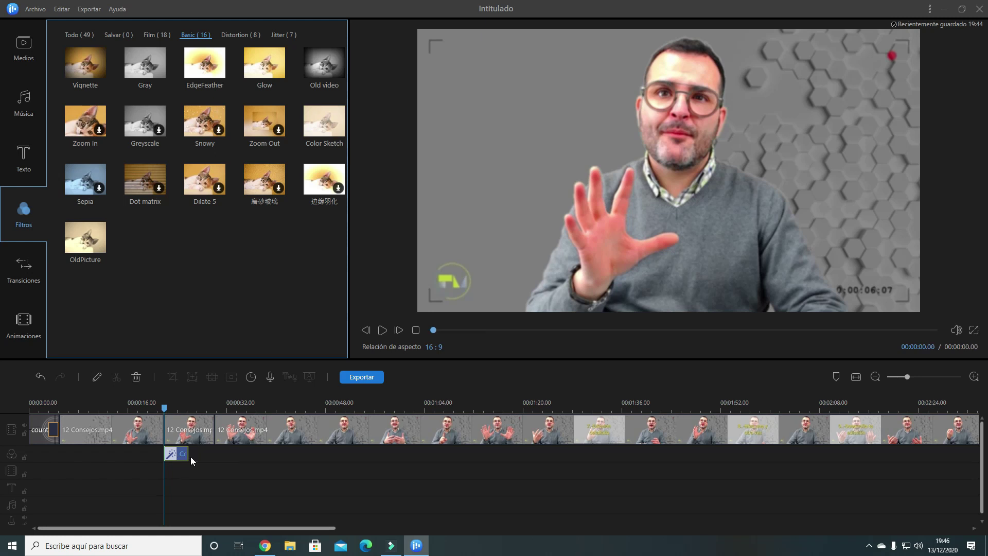
left_click(181, 455)
key("Delete")
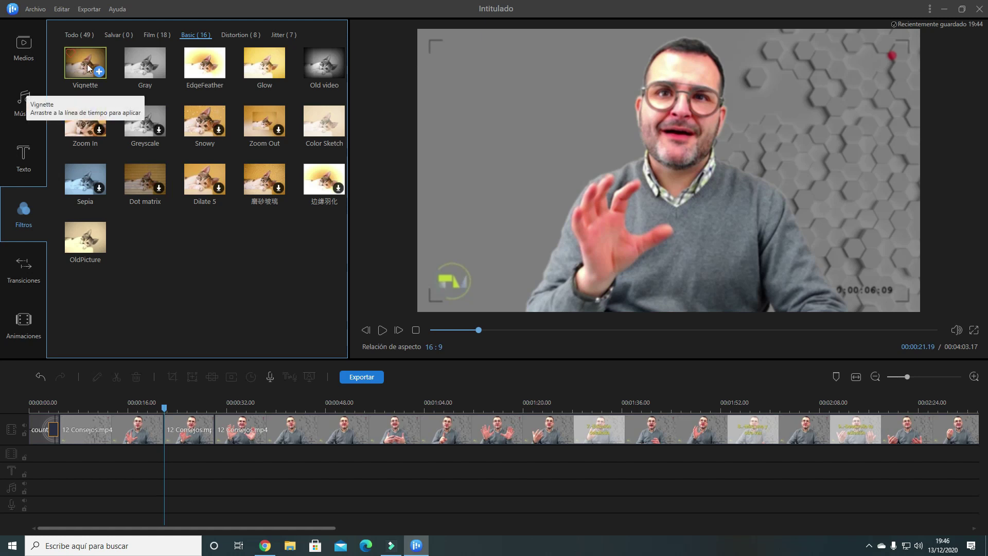
Add the Vignette filter beneath the middle segment and extend it to the segment's end.
left_click_drag(87, 68, 165, 466)
left_click(189, 458)
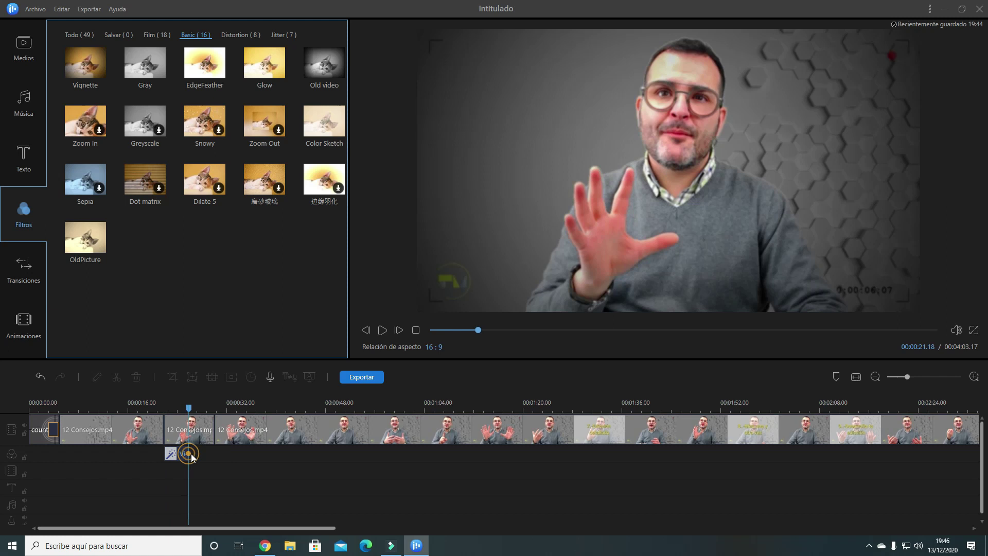
left_click(167, 453)
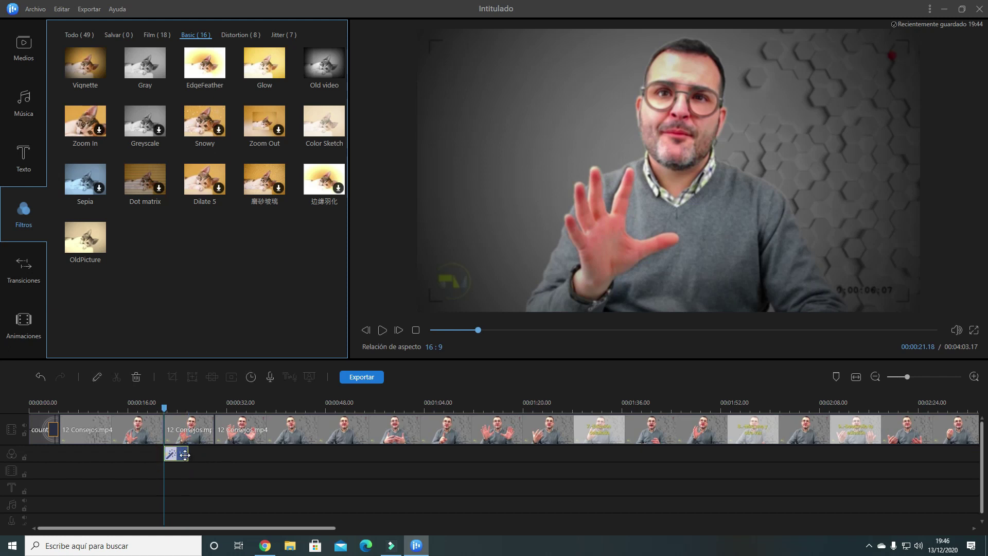
left_click_drag(185, 455, 214, 455)
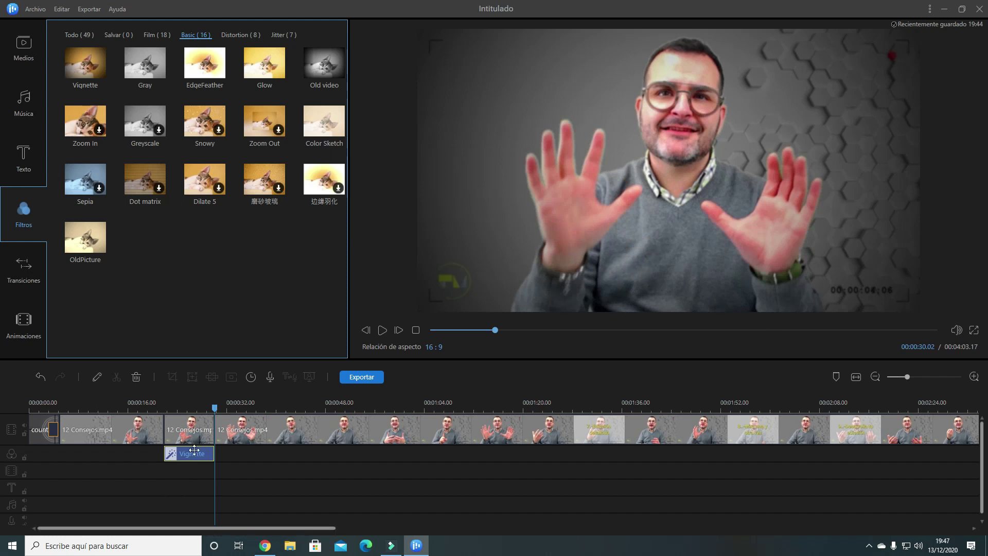
Download the Wave transition from the Replace category and place it at the end of the first 12 Consejos segment.
left_click(149, 428)
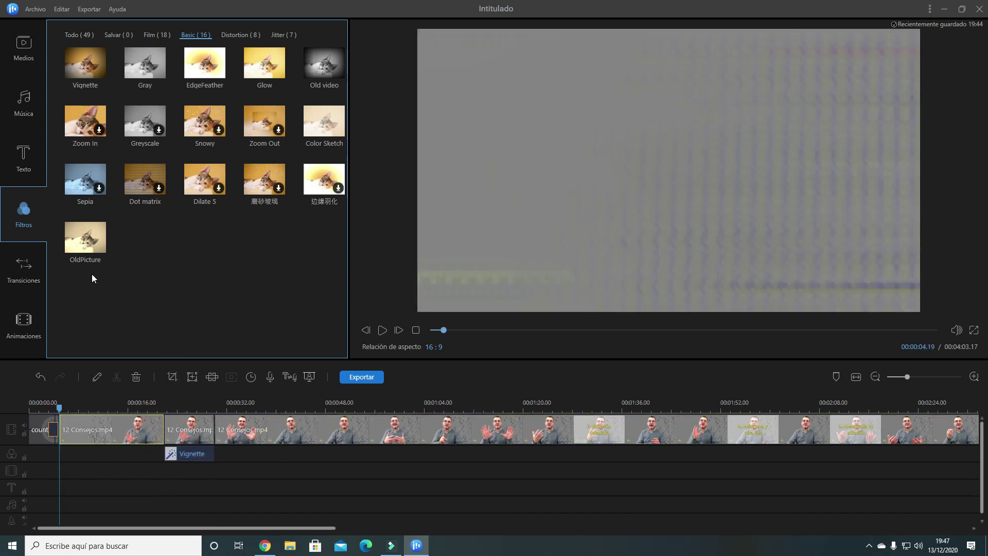
left_click(33, 266)
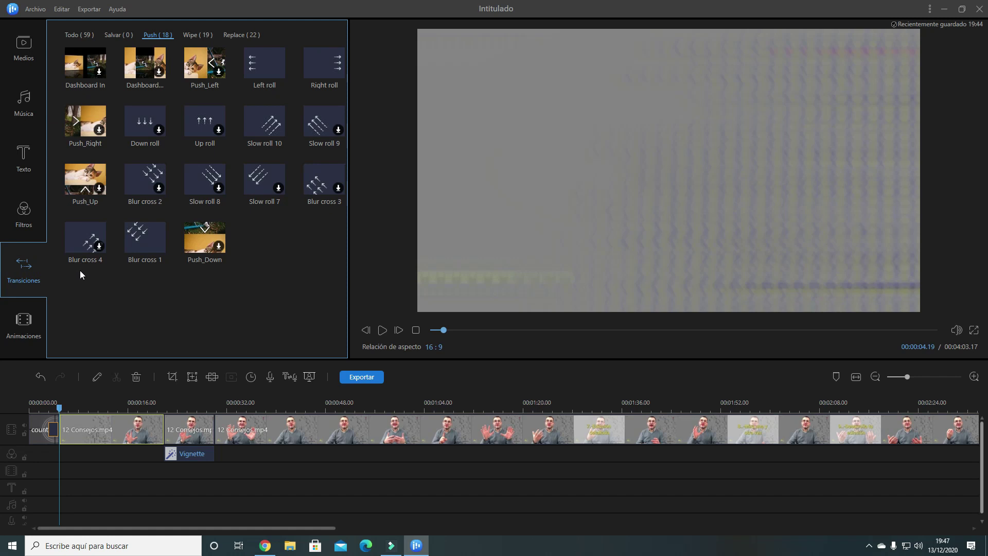
left_click(193, 36)
left_click(237, 35)
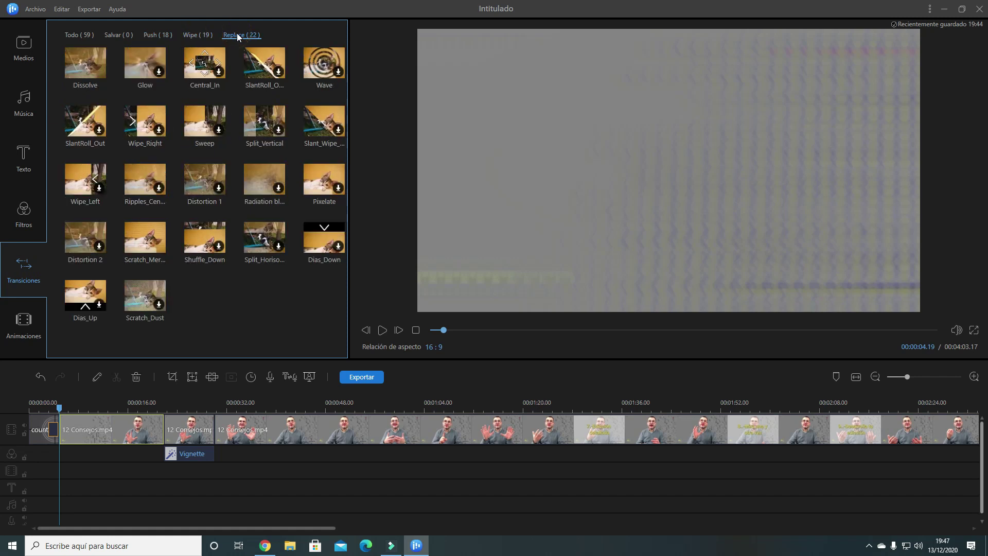
left_click(323, 66)
left_click_drag(323, 81, 153, 436)
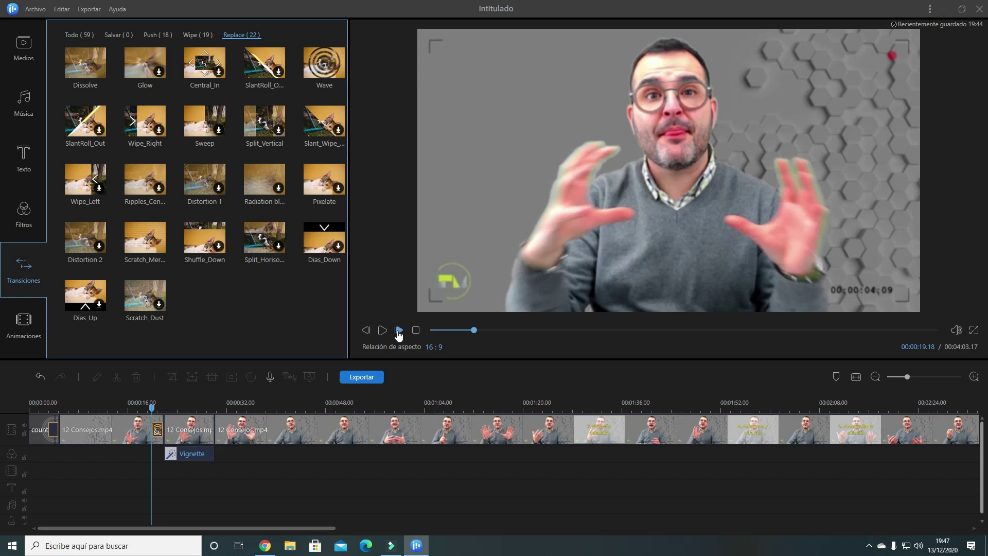
Play back the Wave transition and the Vignette segment, and select the third 12 Consejos segment.
left_click(382, 331)
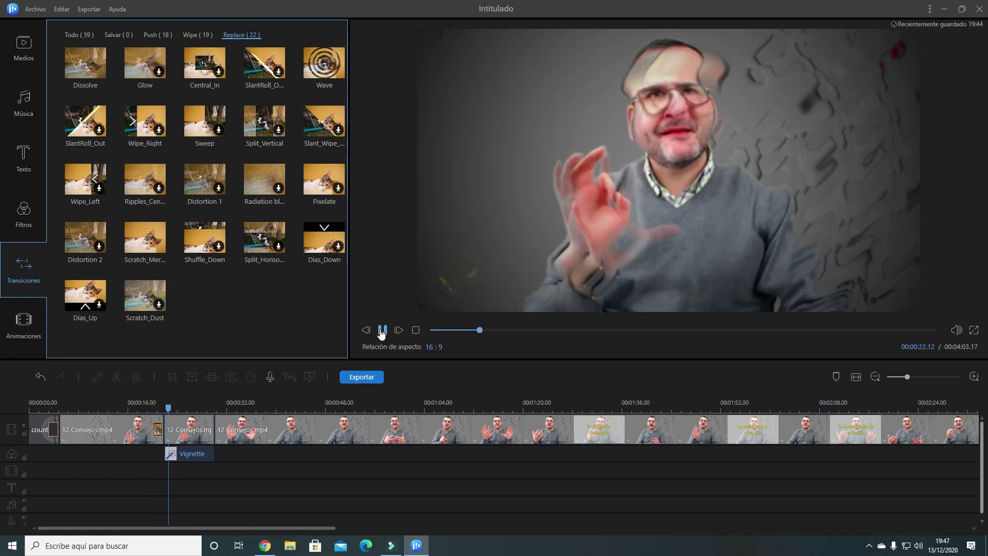
left_click(146, 403)
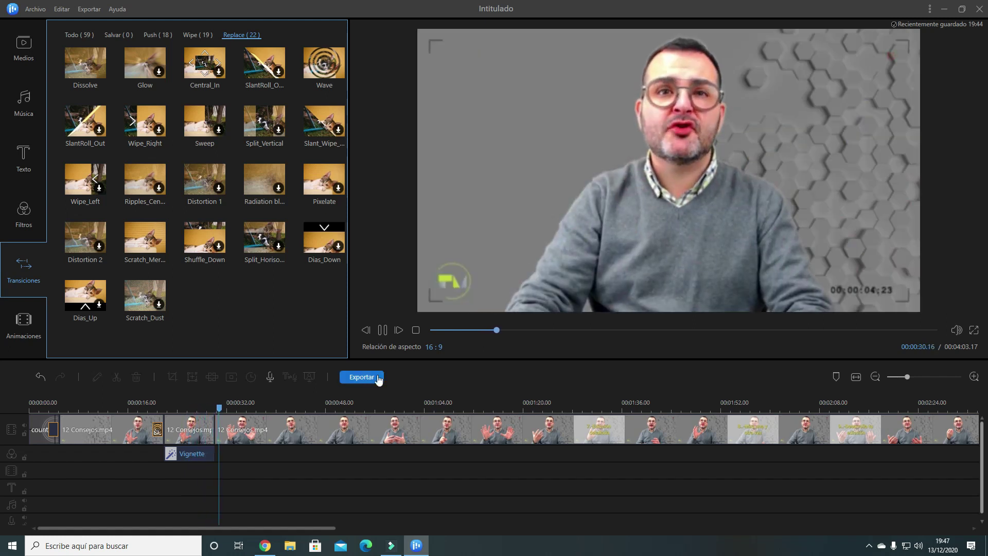
left_click(382, 330)
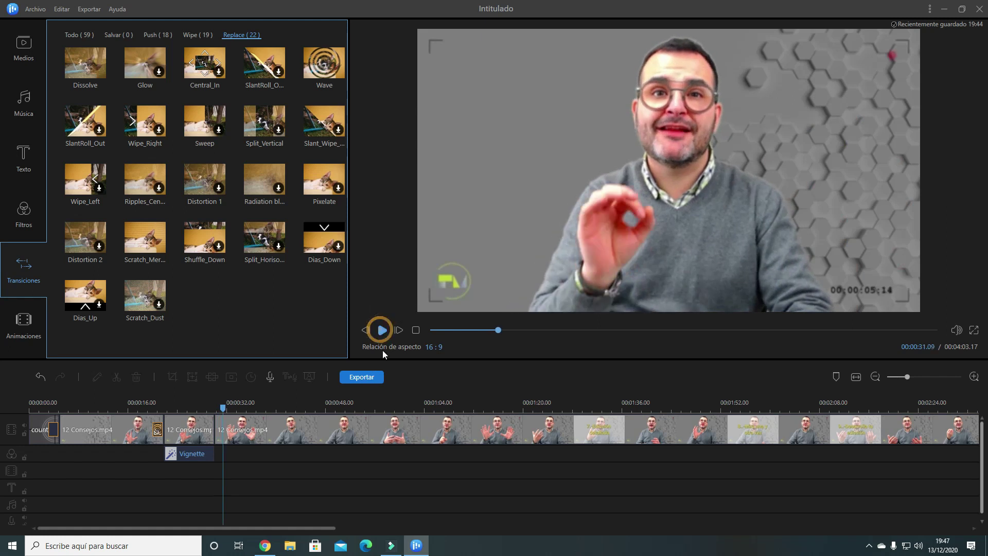
left_click(279, 431)
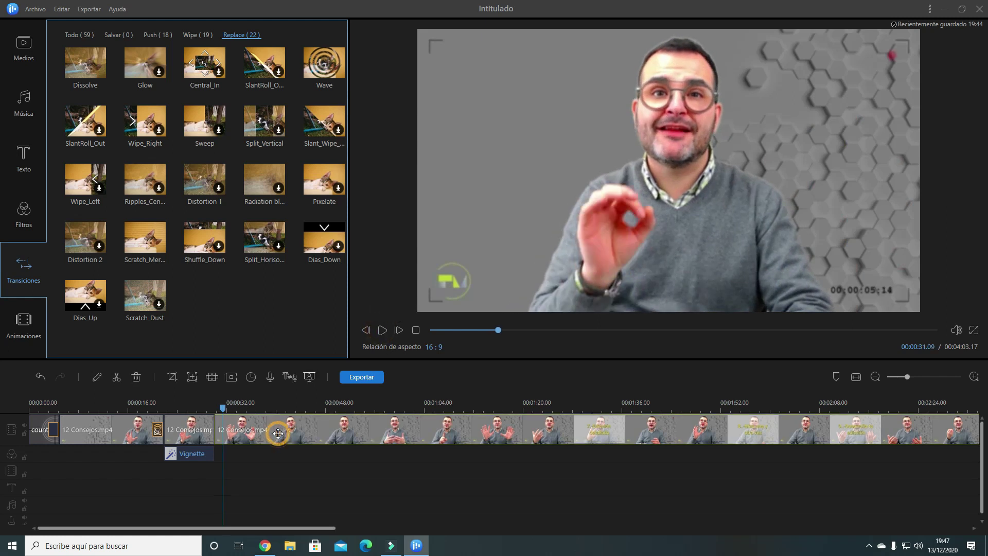
View the third 12 Consejos segment's crop settings and add a zoom effect near the segment's start.
left_click(172, 377)
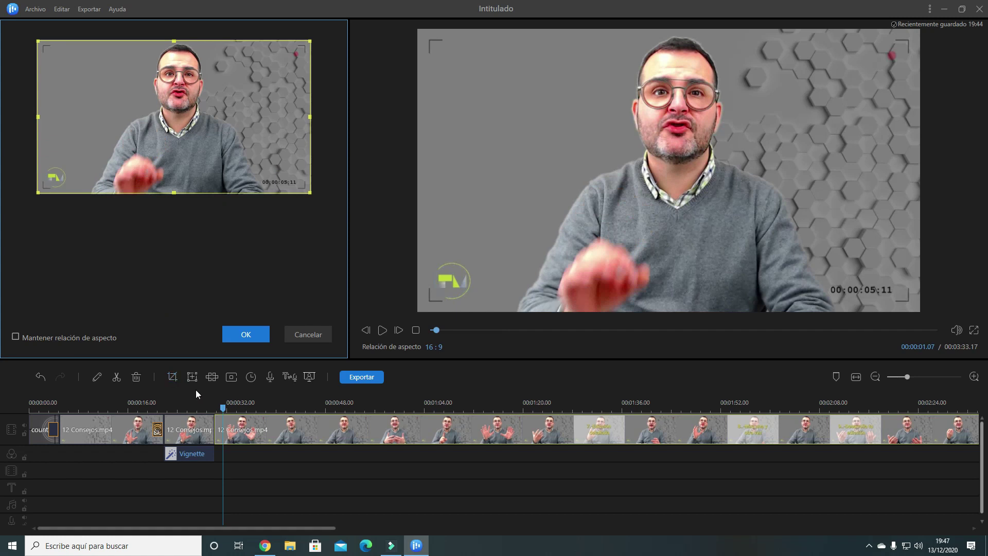
left_click(193, 379)
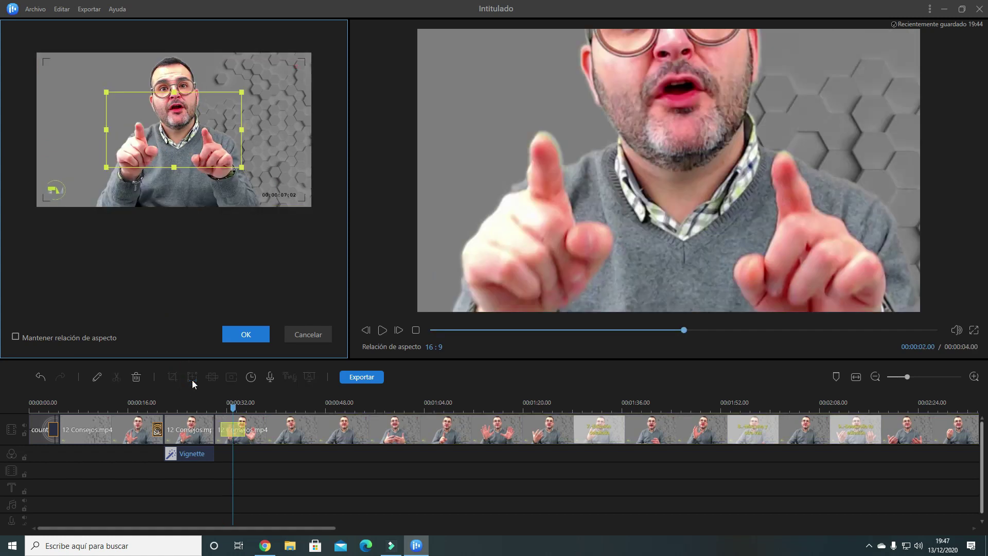
left_click(325, 336)
left_click(300, 428)
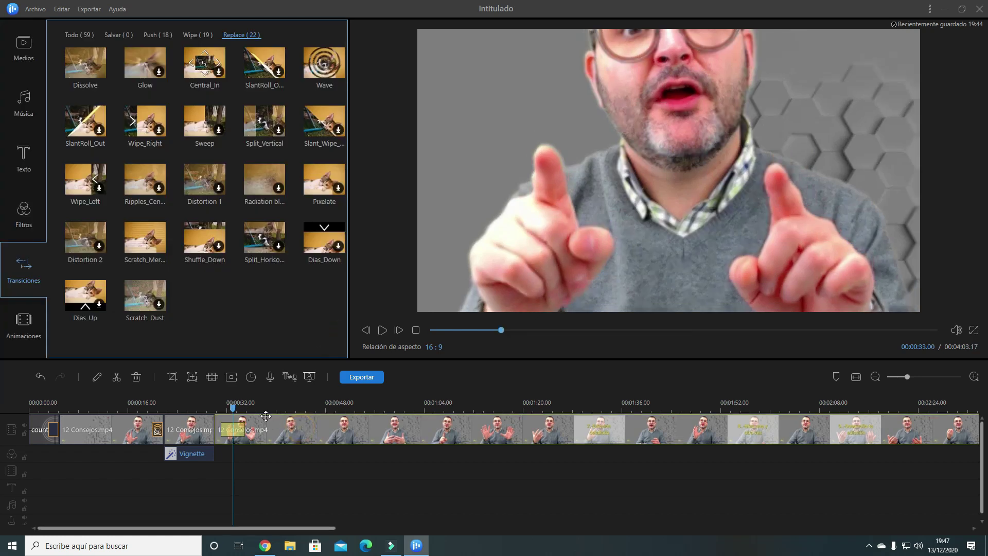
Insert a freeze frame at 00:00:33.00 in the third segment and view the duration setting of the segment after it.
left_click(231, 378)
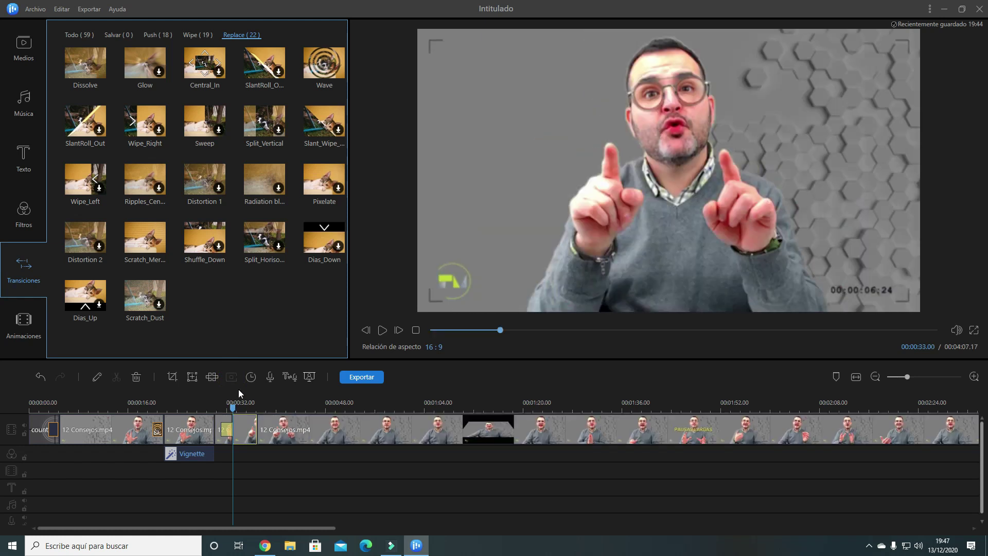
left_click(326, 434)
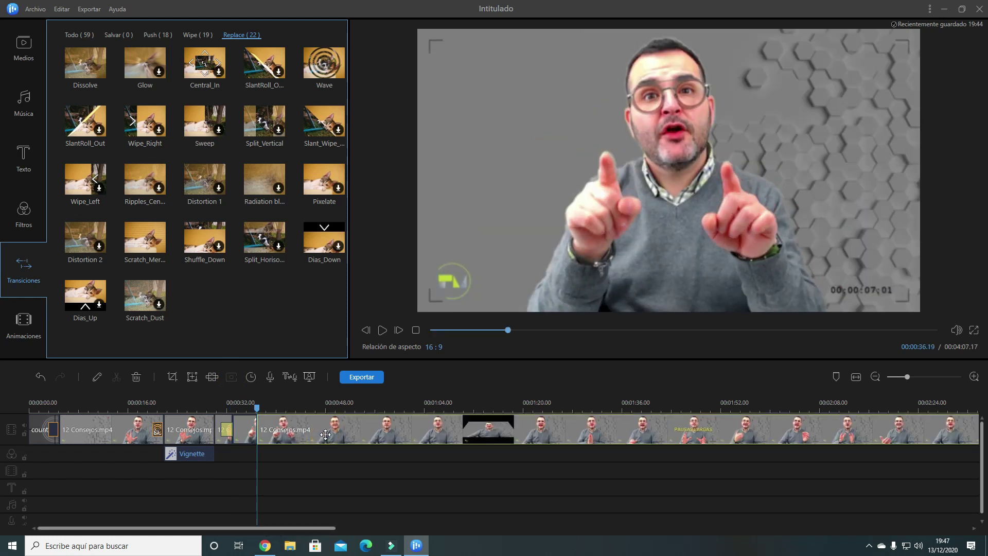
left_click(251, 377)
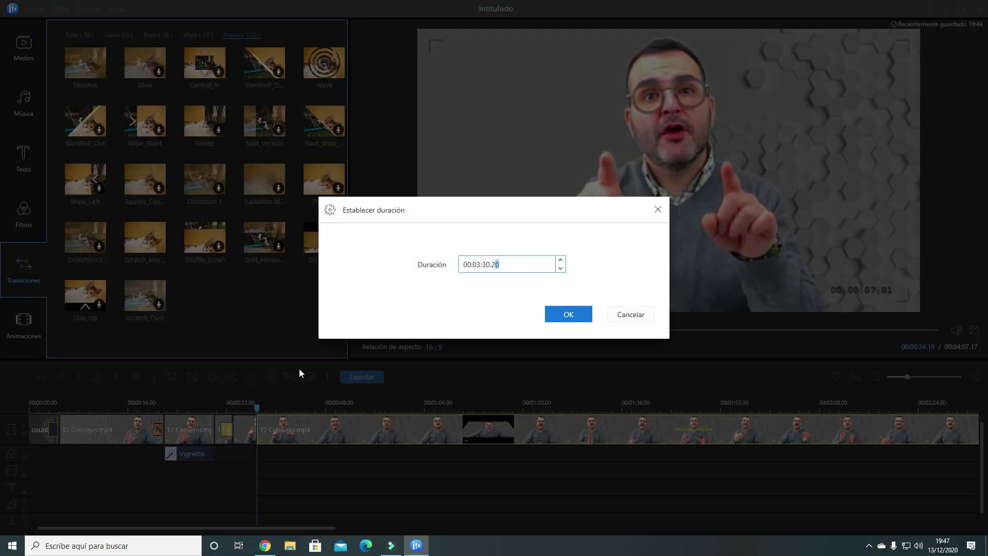
left_click(636, 315)
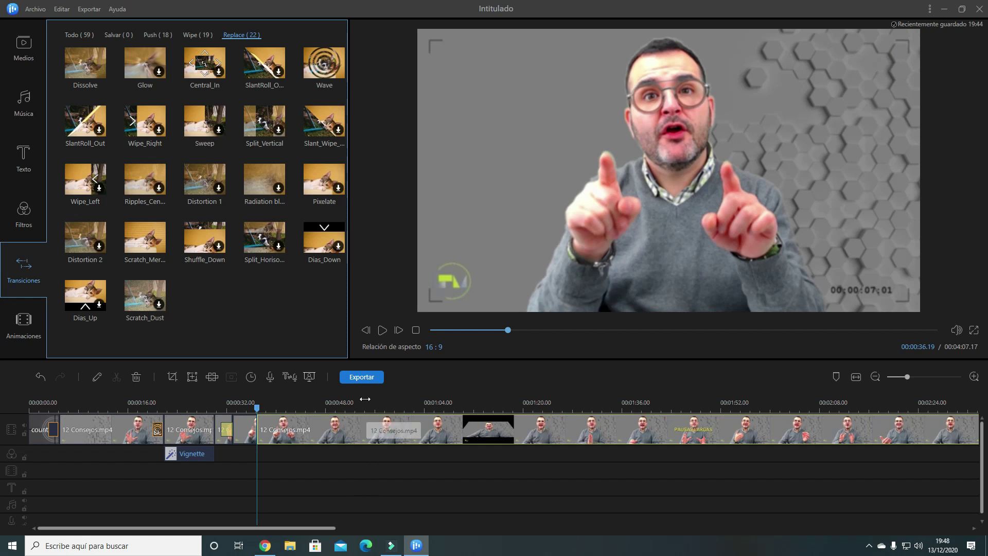
Open the project's export settings, view the audio export options and return to video export.
left_click(361, 377)
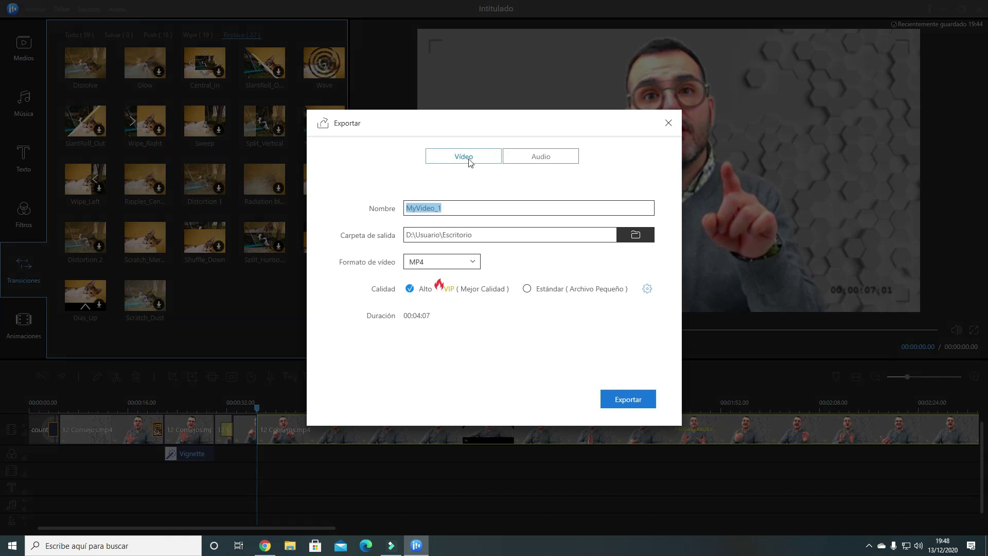
left_click(550, 157)
left_click(476, 157)
Review the resolution options, choose a frame rate of 25 and export the project as an MP4 video in high quality.
left_click(649, 293)
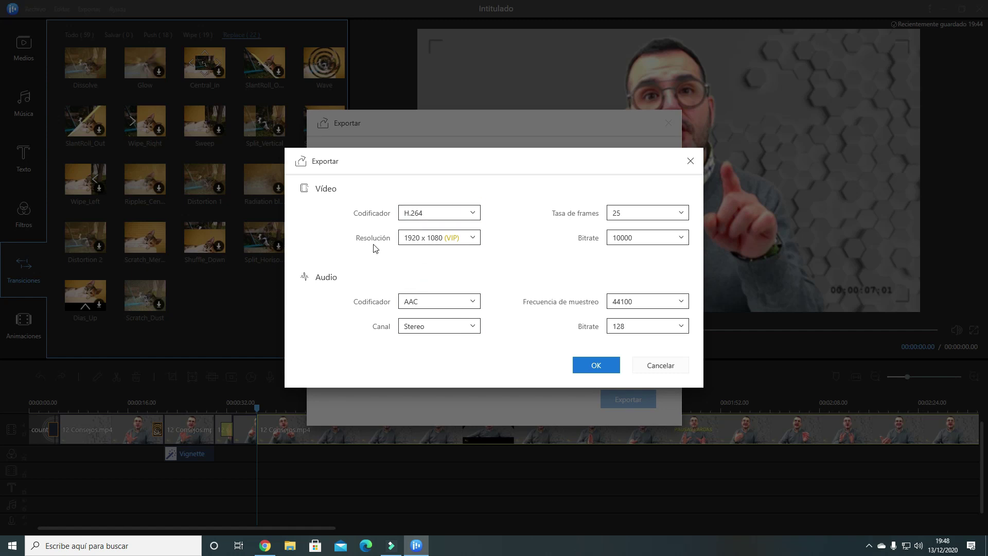
left_click(473, 242)
left_click(477, 243)
left_click(682, 214)
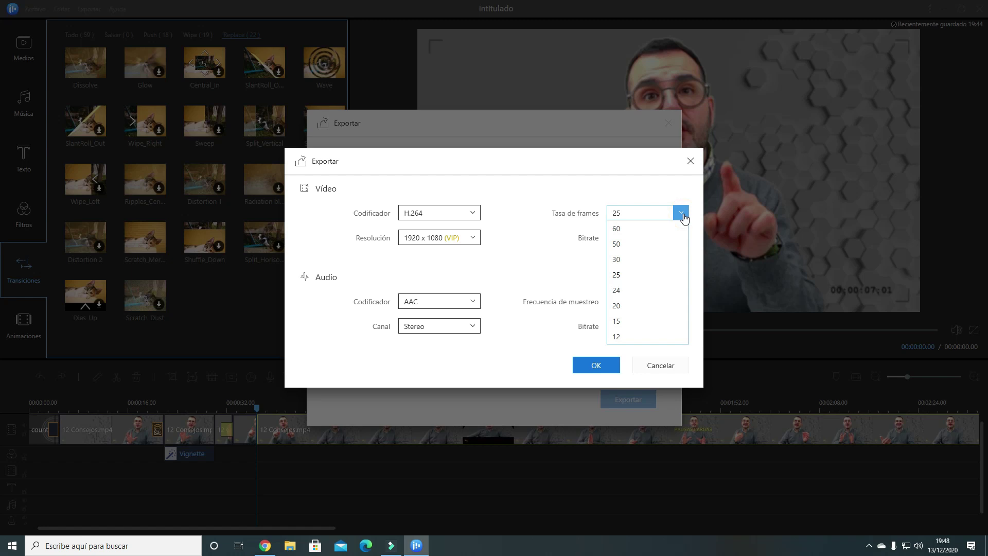
left_click(640, 277)
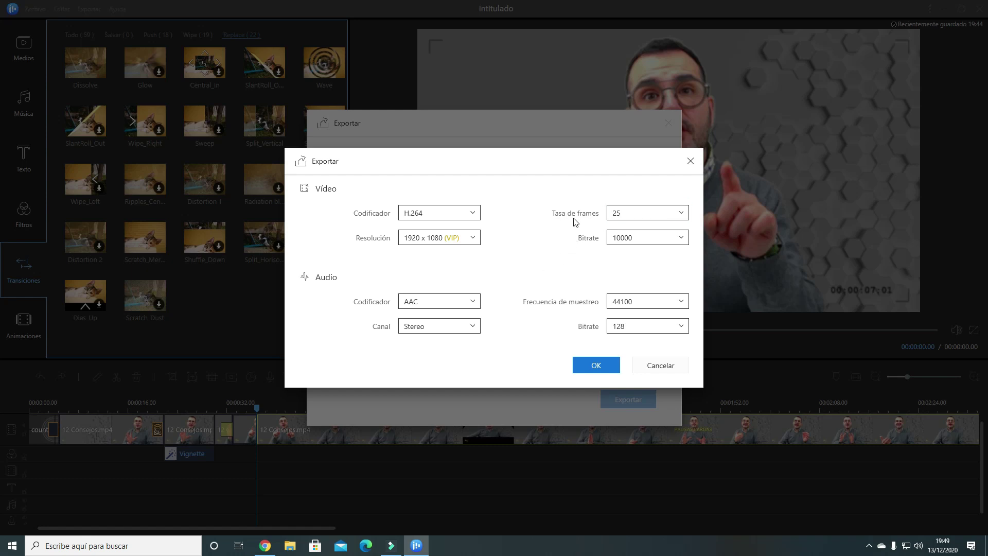
left_click(596, 367)
left_click(639, 409)
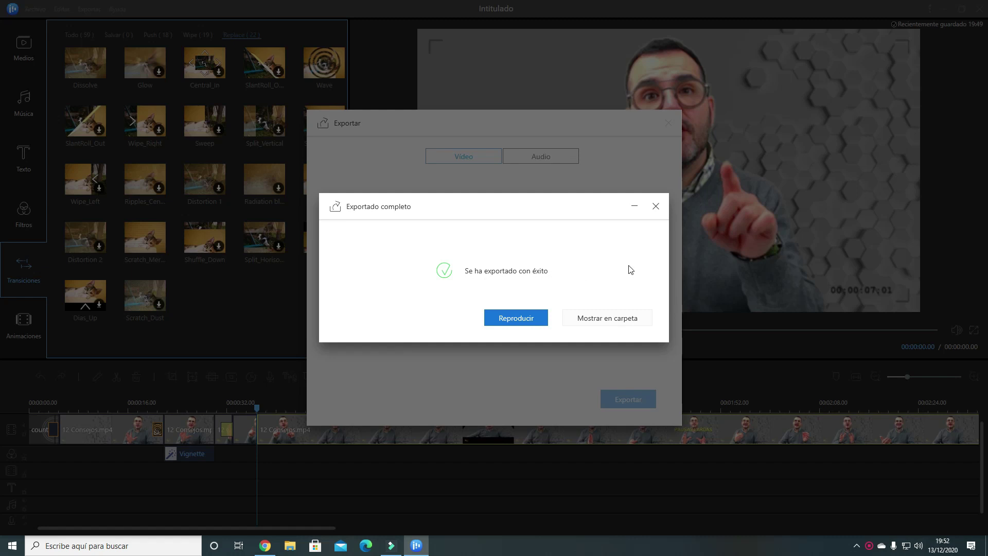
Show the exported MyVideo_1 file in its folder and open it in VLC media player.
left_click(625, 318)
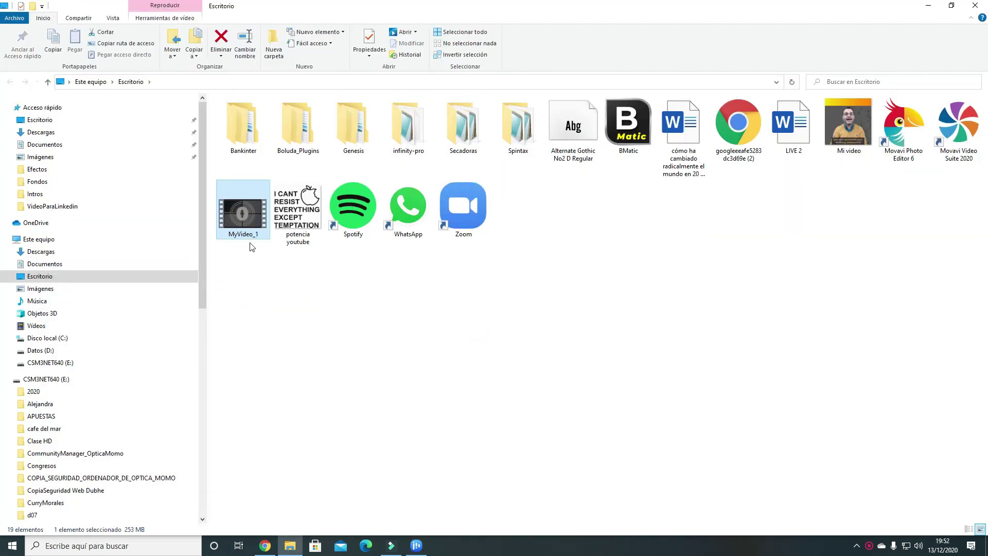
right_click(249, 222)
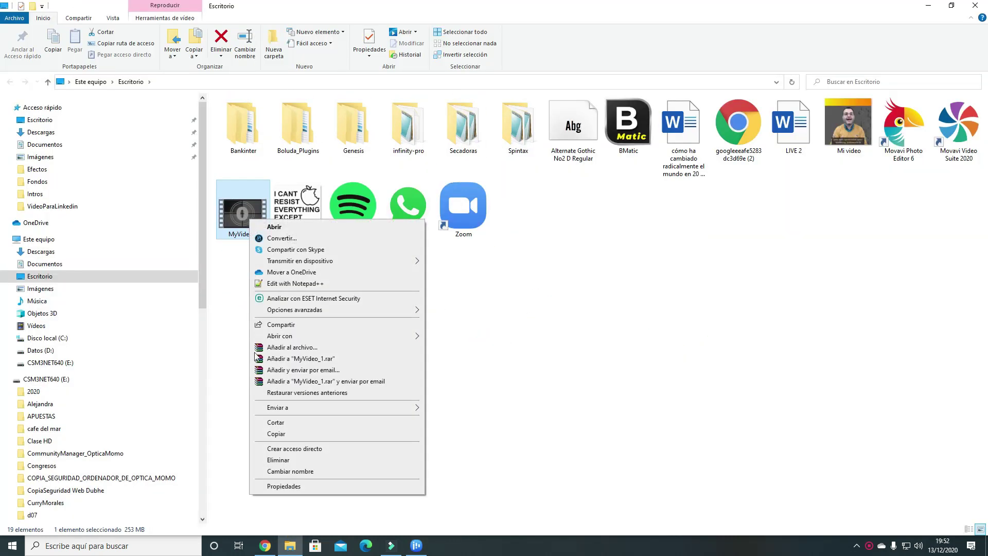
mouse_move(318, 337)
left_click(448, 407)
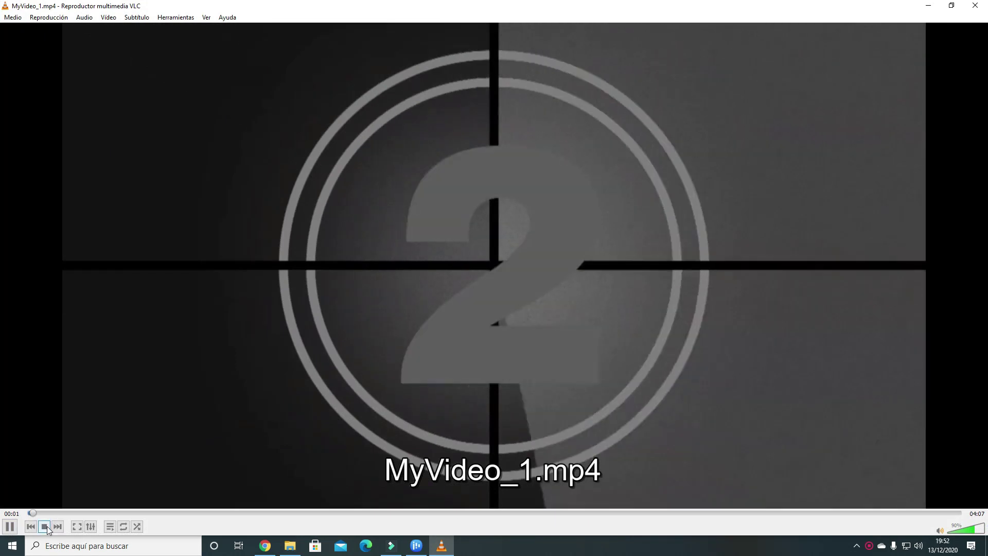
Restart MyVideo_1 from the beginning, skim through it to about 00:45 and close the player.
left_click(44, 527)
key("space")
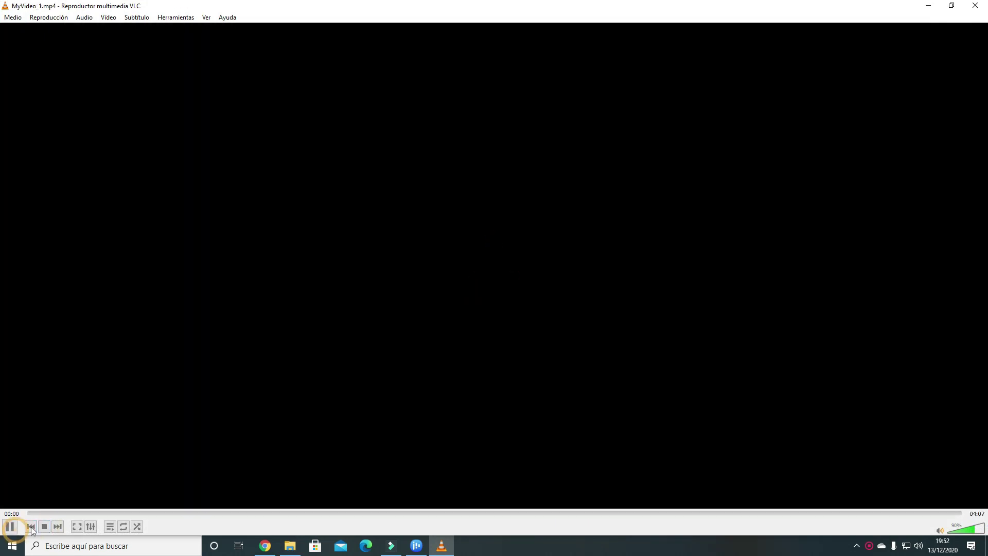
left_click(75, 512)
left_click_drag(148, 512, 200, 513)
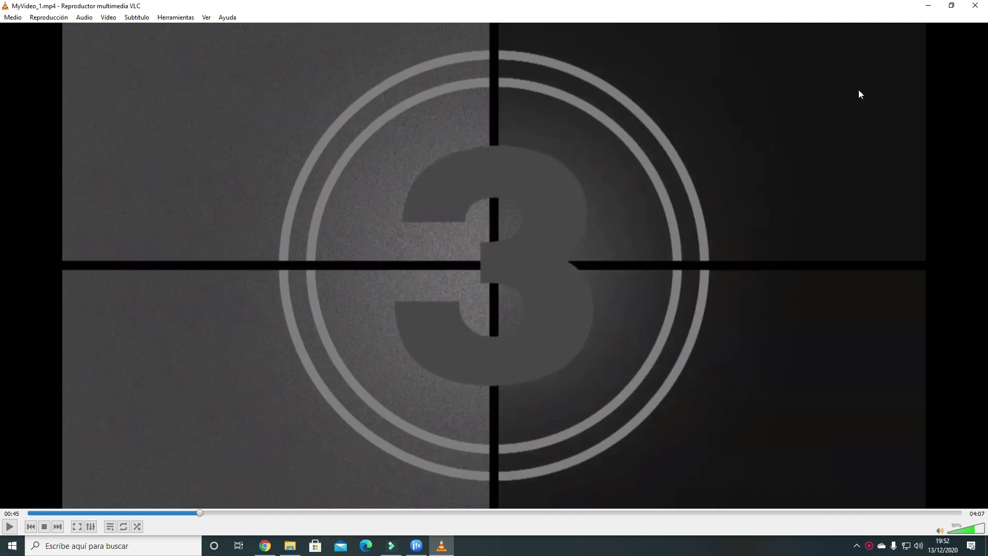
left_click(979, 9)
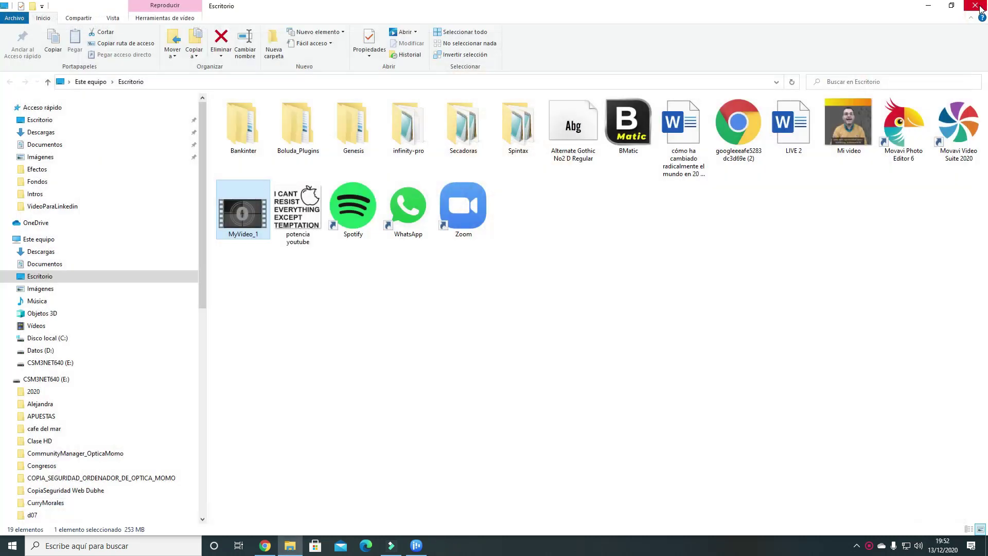